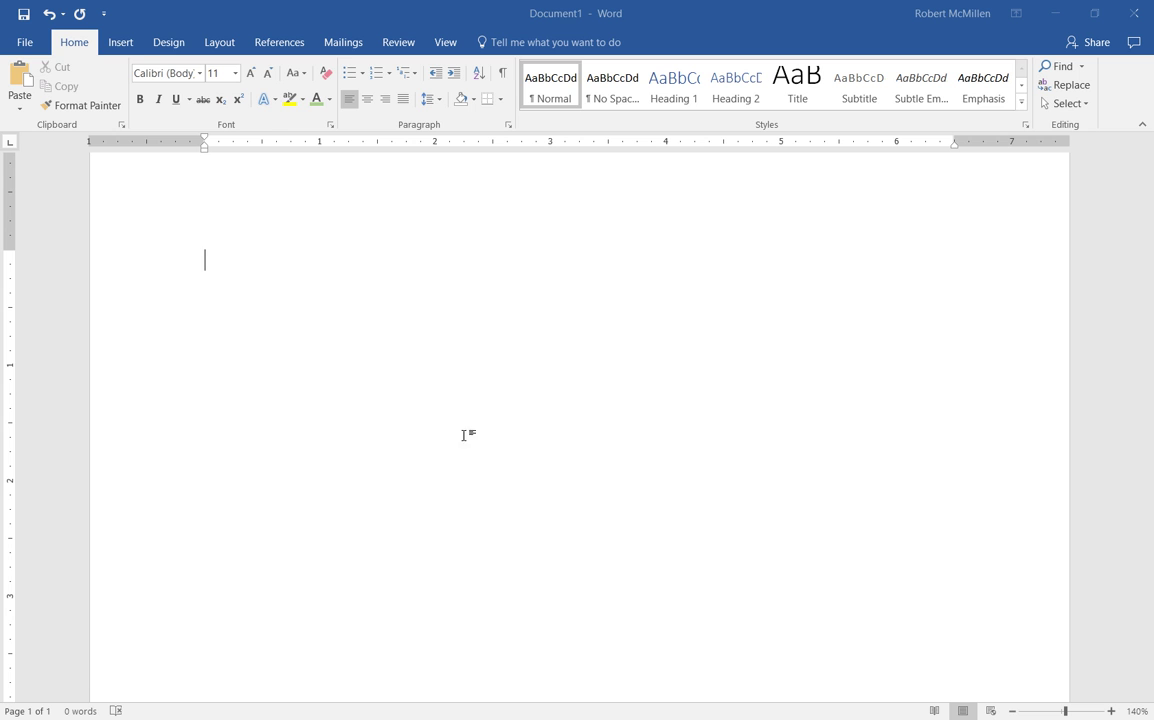
- Insert WordArt in the black, hard-shadowed style from the gallery's last row and make its text "Hello World"
{"action": "left_click", "coordinate": [198, 226]}
{"action": "left_click", "coordinate": [120, 46]}
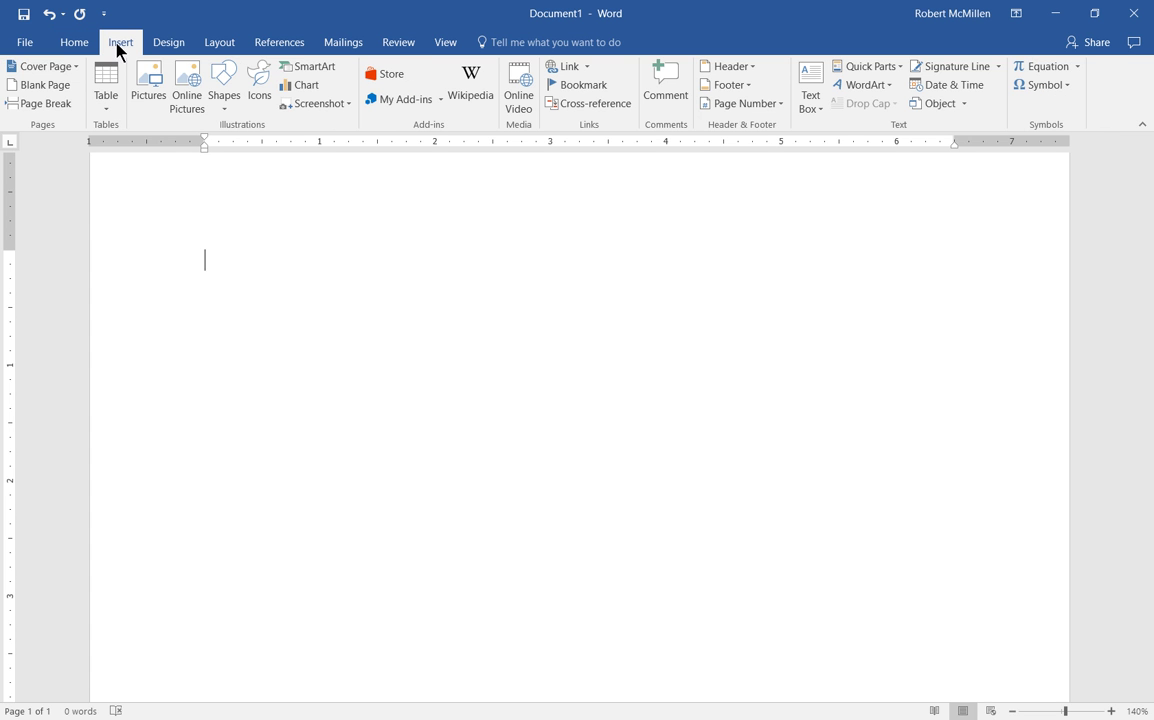
{"action": "left_click", "coordinate": [872, 88]}
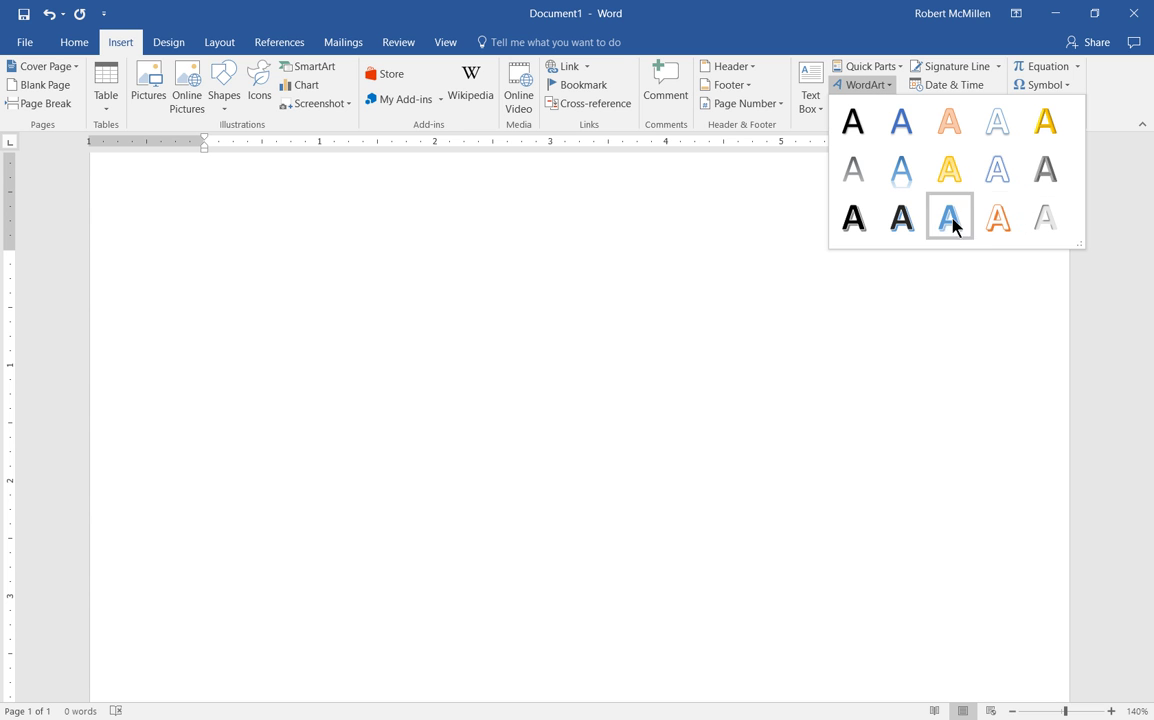
{"action": "left_click", "coordinate": [858, 219]}
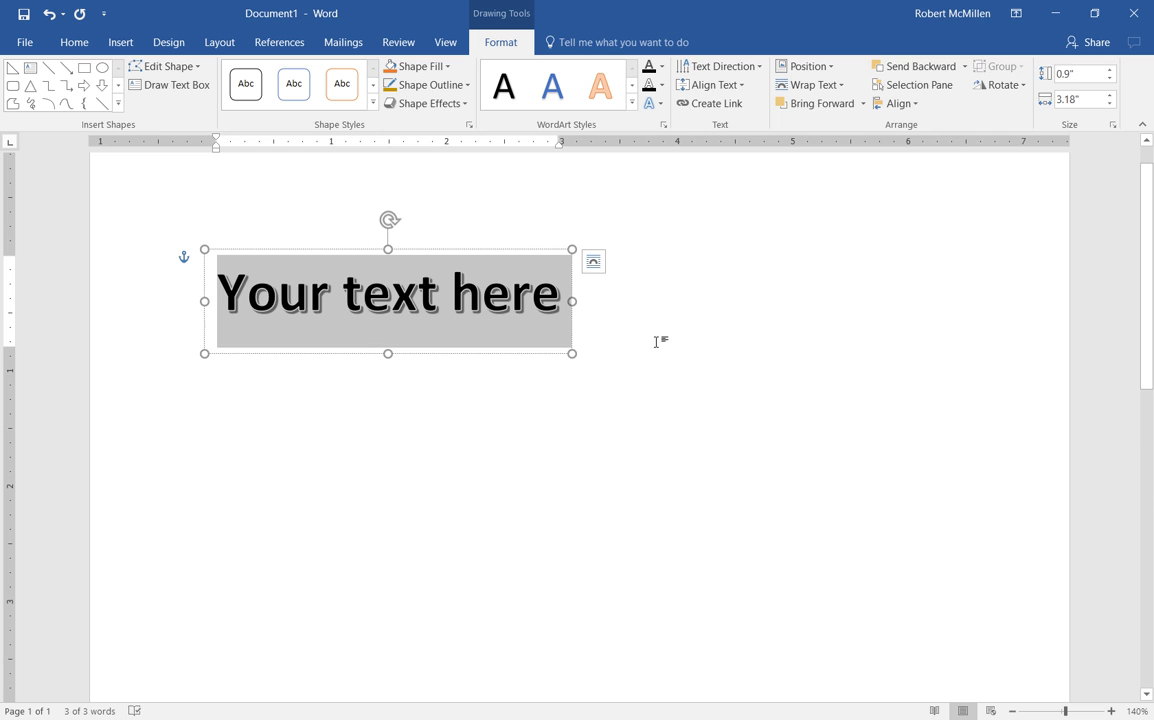
{"action": "type", "text": "H"}
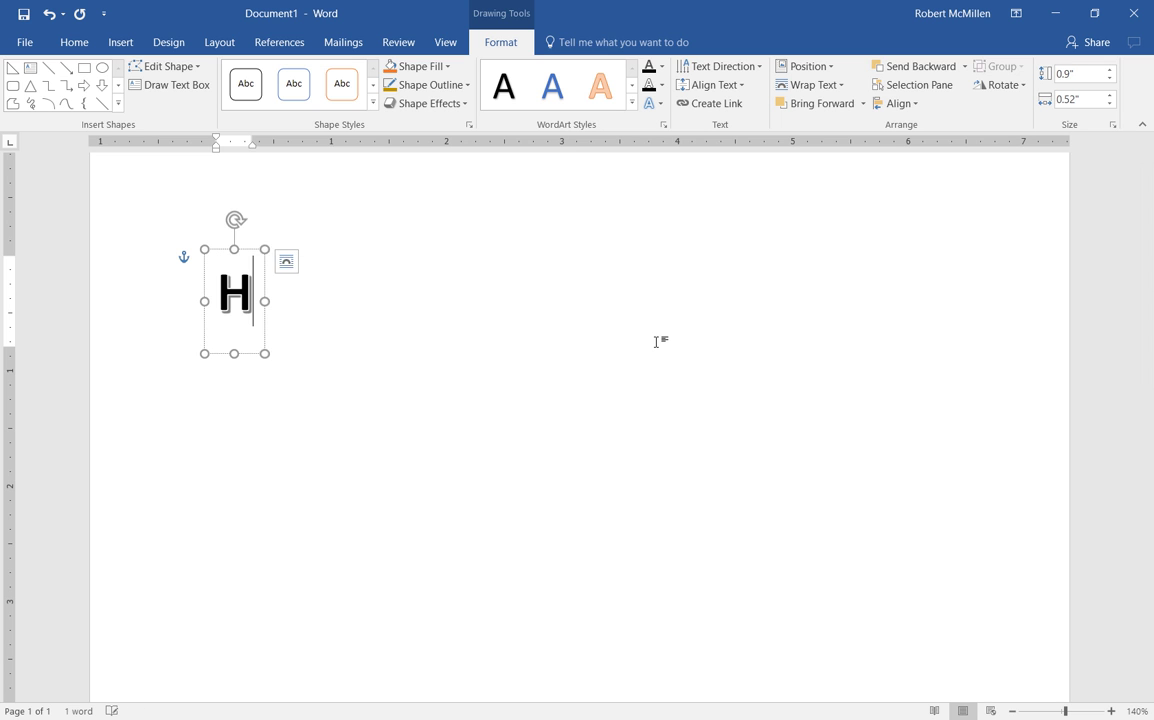
{"action": "type", "text": "ello Worls"}
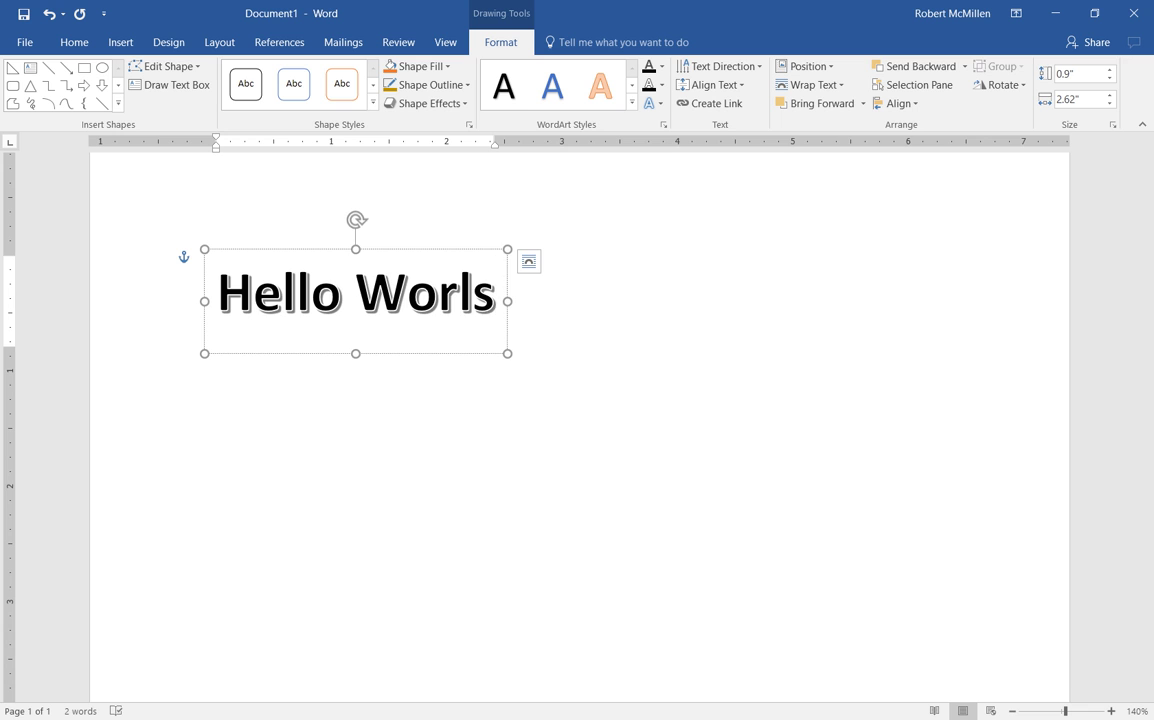
{"action": "key", "text": "BackSpace"}
{"action": "type", "text": "d"}
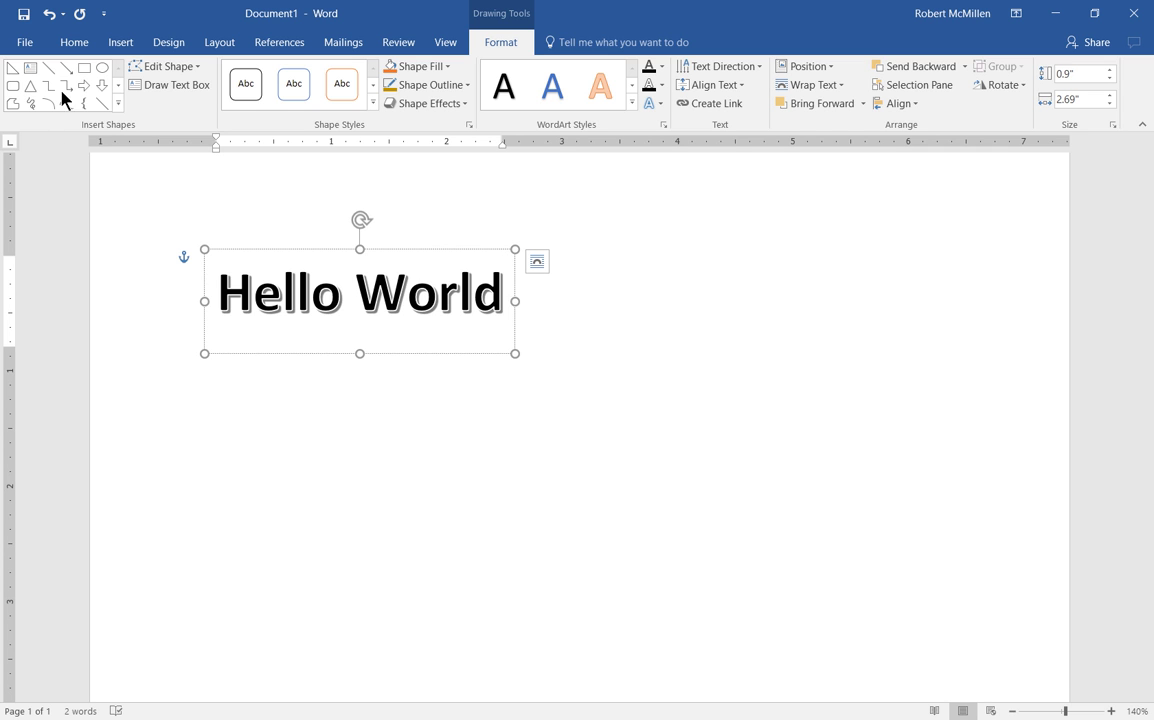
- Draw a double-headed horizontal block arrow about 2.54" wide and 0.86" high below the WordArt
{"action": "left_click", "coordinate": [118, 103]}
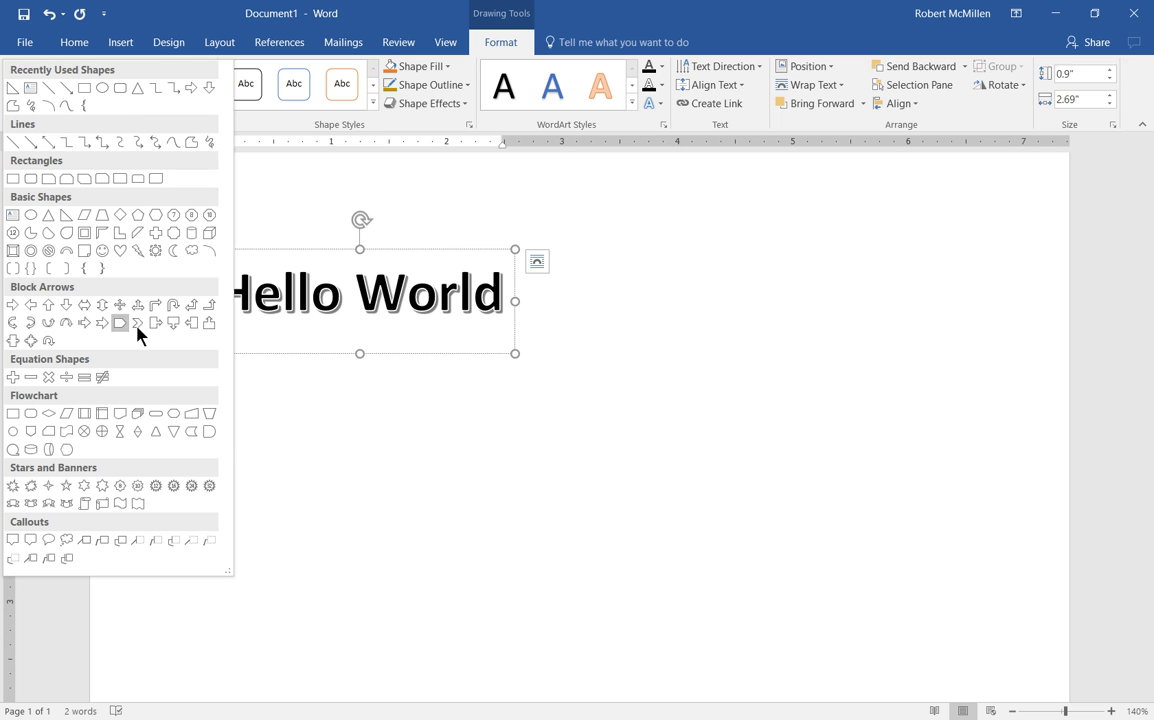
{"action": "left_click", "coordinate": [81, 306]}
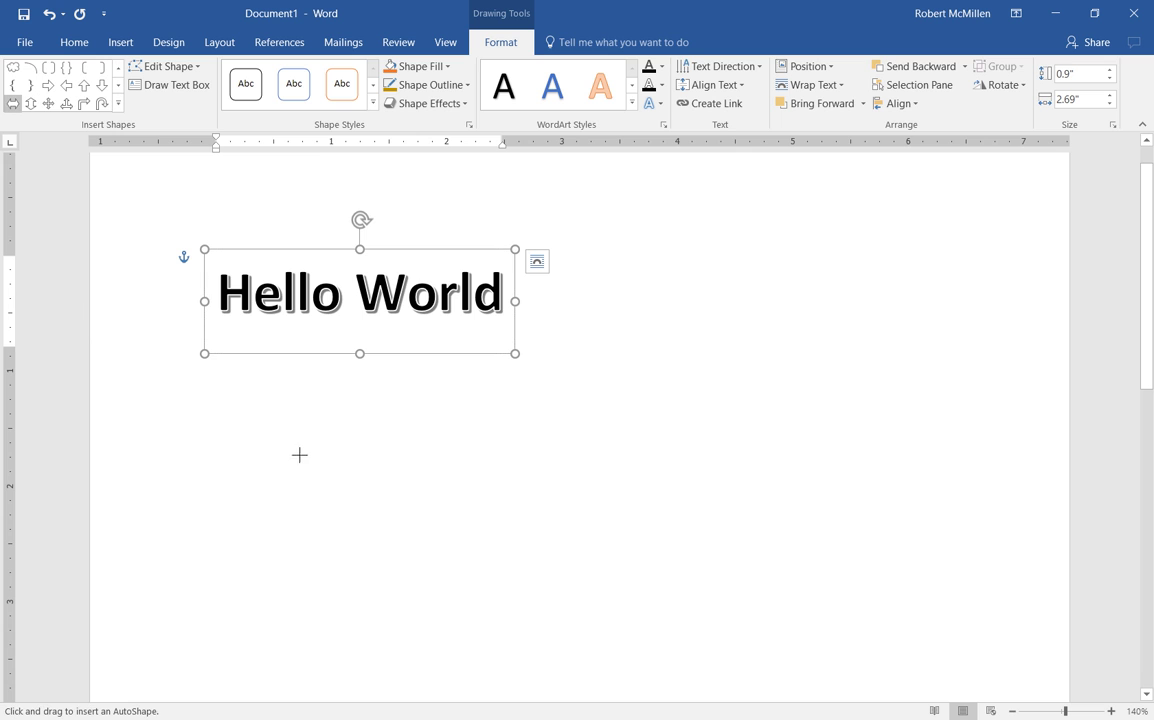
{"action": "left_click_drag", "start_coordinate": [299, 404], "coordinate": [592, 504]}
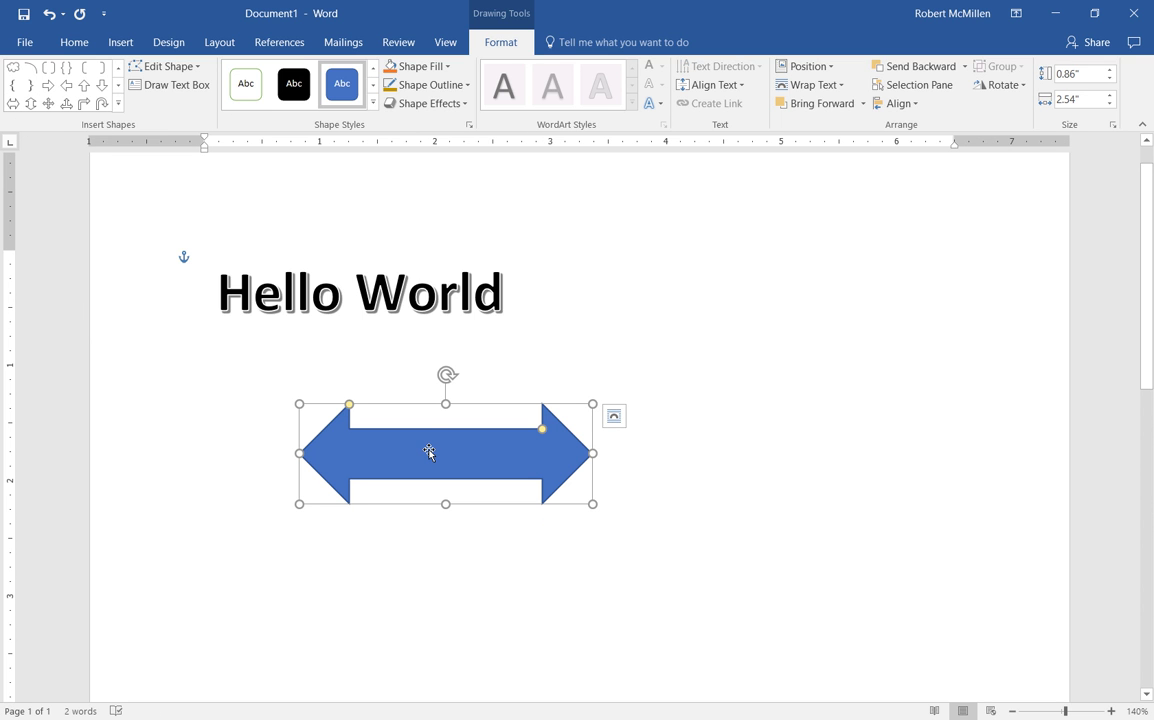
- Fill the double-headed arrow with a darker blue theme color and rotate it clockwise to a diagonal angle
{"action": "left_click", "coordinate": [444, 68]}
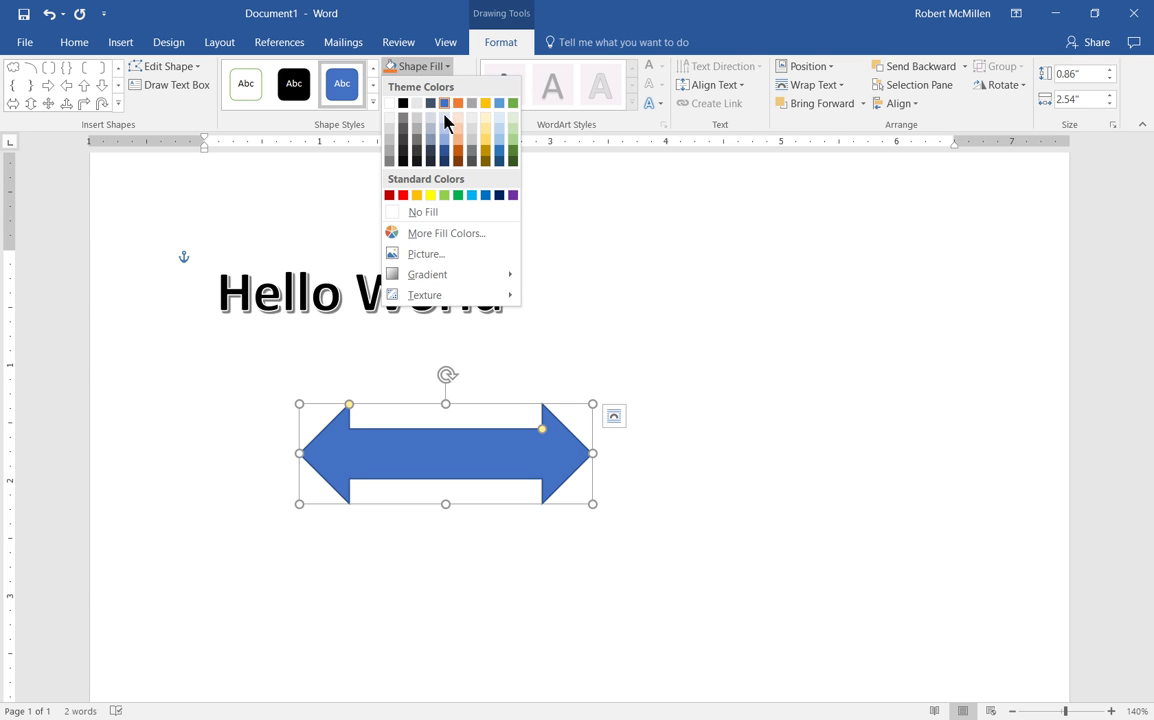
{"action": "left_click", "coordinate": [499, 155]}
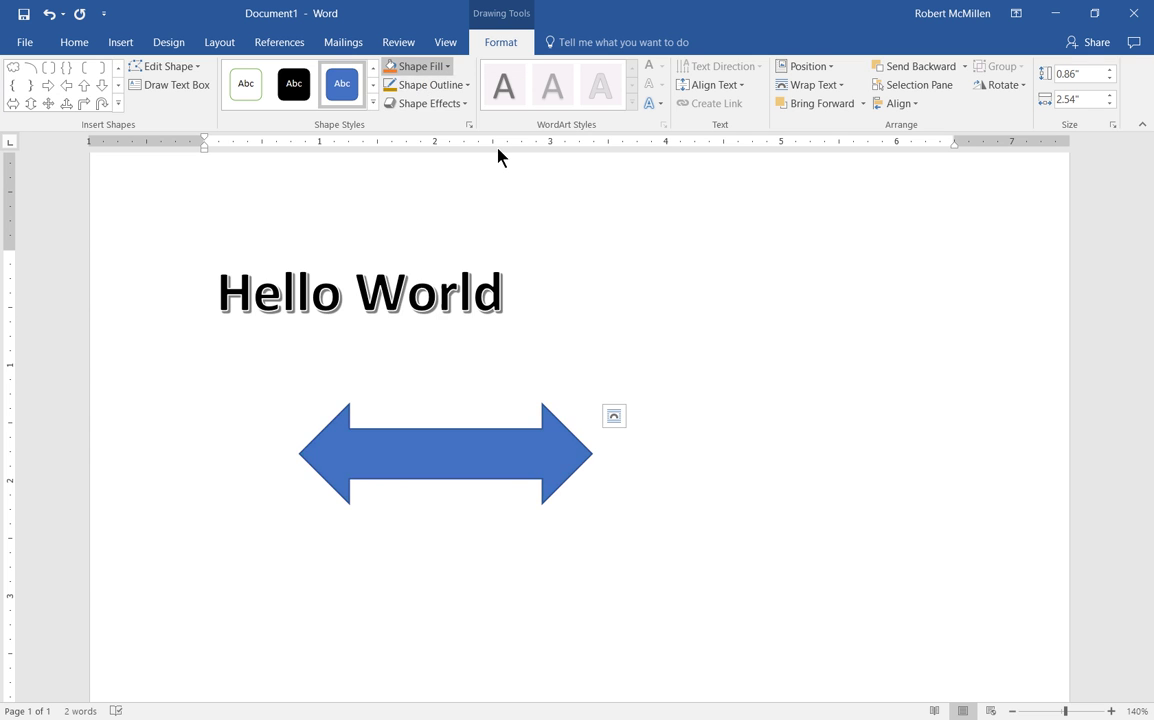
{"action": "left_click", "coordinate": [744, 331]}
{"action": "left_click", "coordinate": [489, 465]}
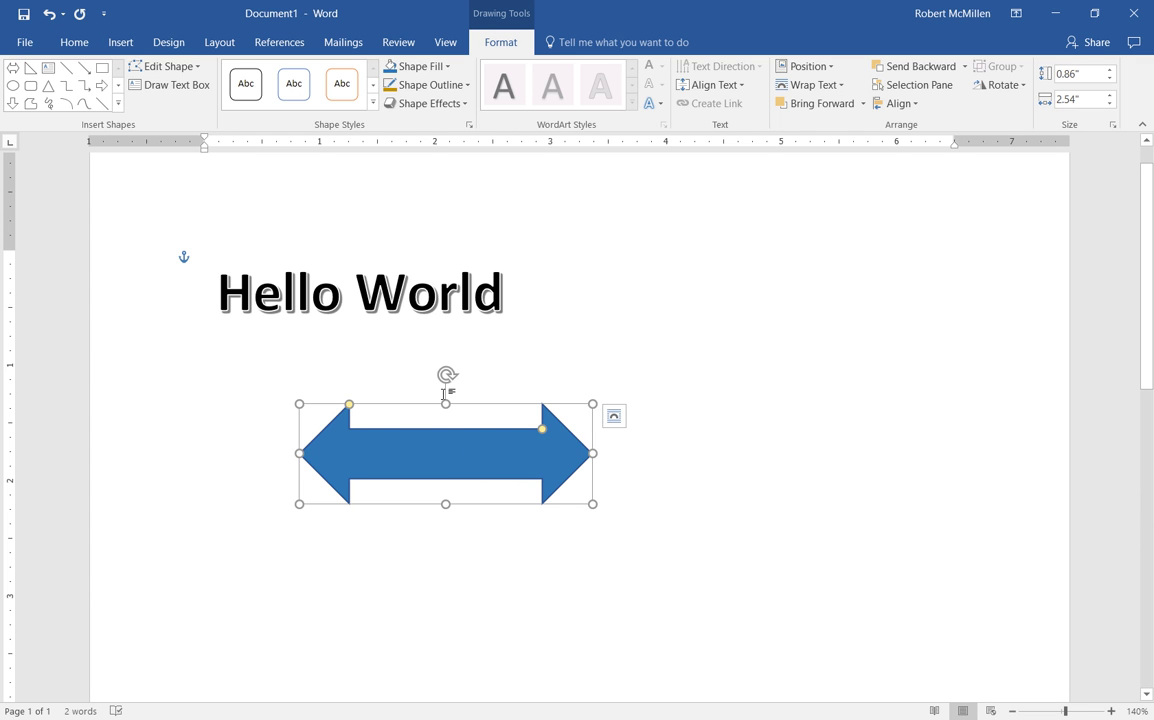
{"action": "mouse_move", "coordinate": [446, 376]}
{"action": "left_mouse_down"}
{"action": "mouse_move", "coordinate": [363, 393]}
{"action": "mouse_move", "coordinate": [367, 453]}
{"action": "mouse_move", "coordinate": [541, 468]}
{"action": "mouse_move", "coordinate": [513, 373]}
{"action": "left_mouse_up"}
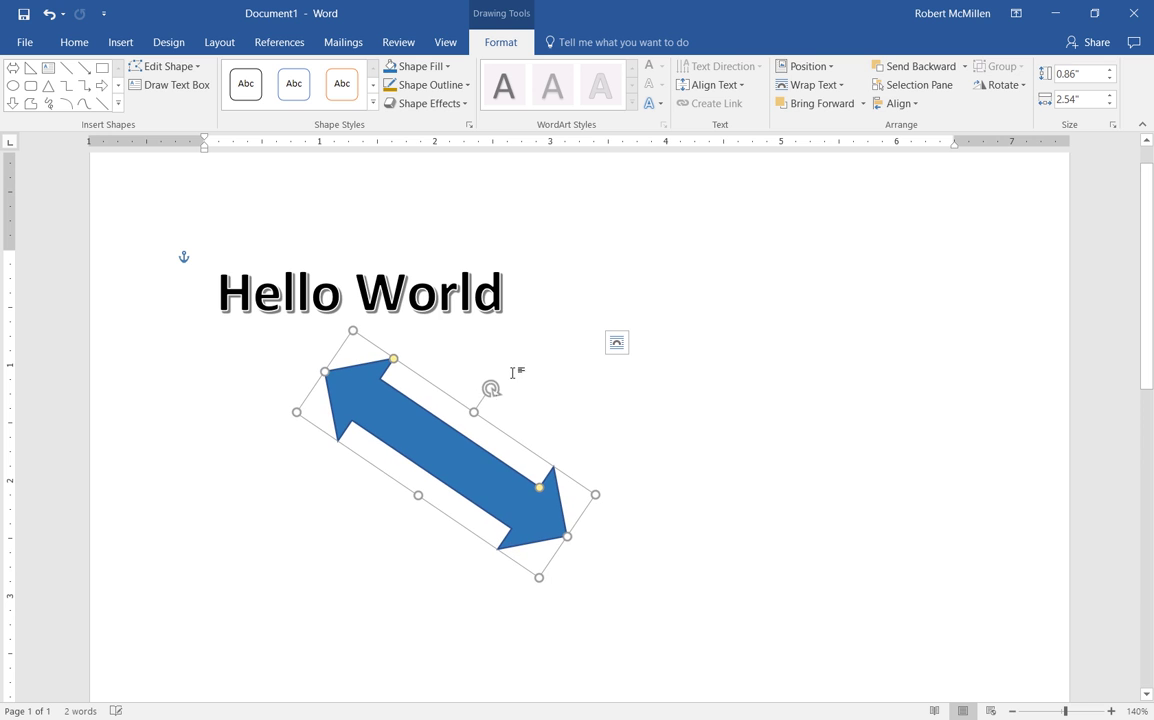
- Change the shape of the "Hello World" WordArt to a diamond
{"action": "left_click", "coordinate": [438, 295]}
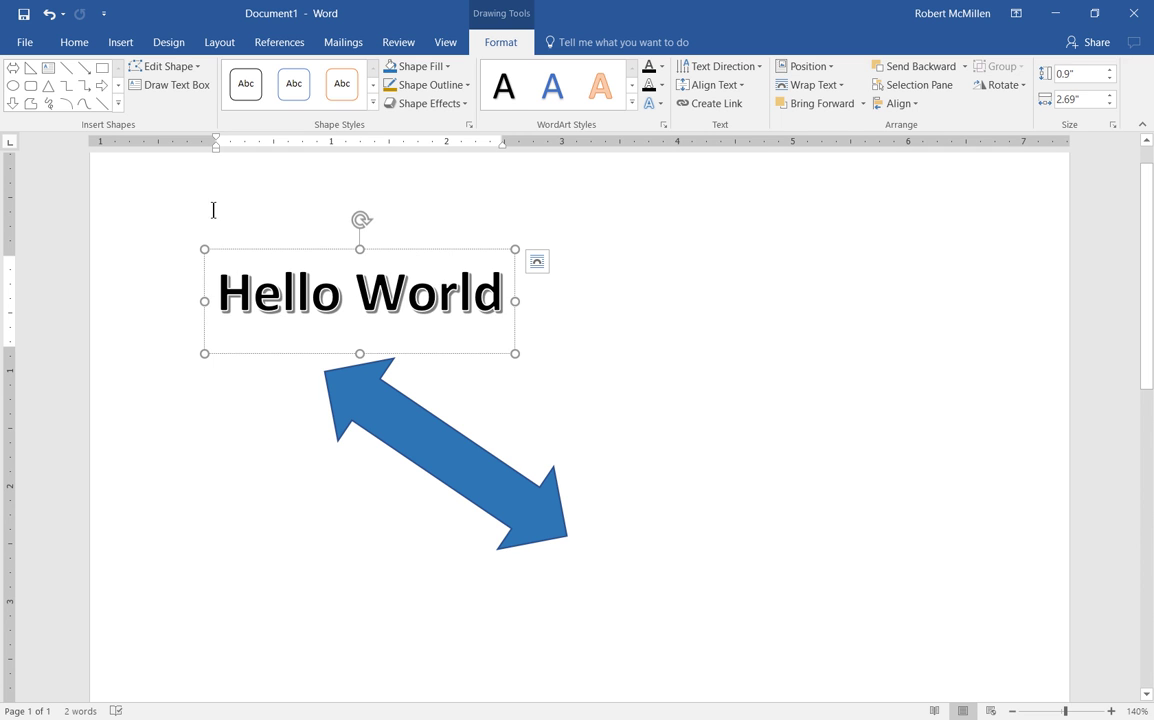
{"action": "left_click", "coordinate": [199, 66]}
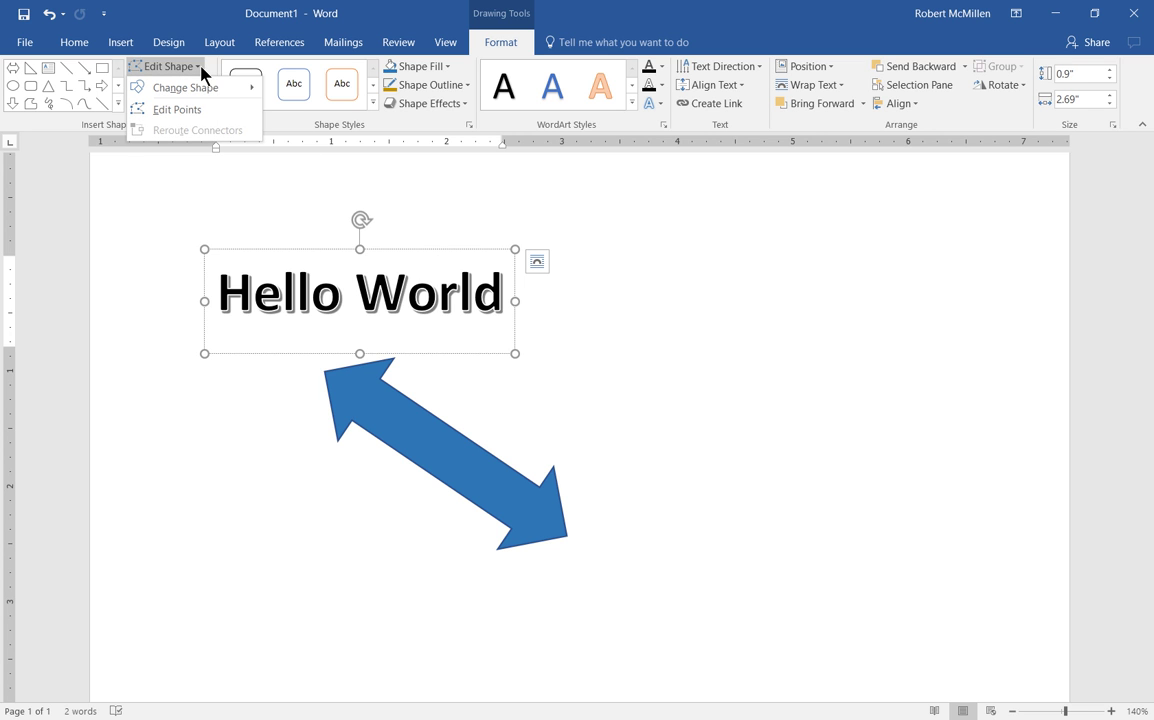
{"action": "mouse_move", "coordinate": [246, 92]}
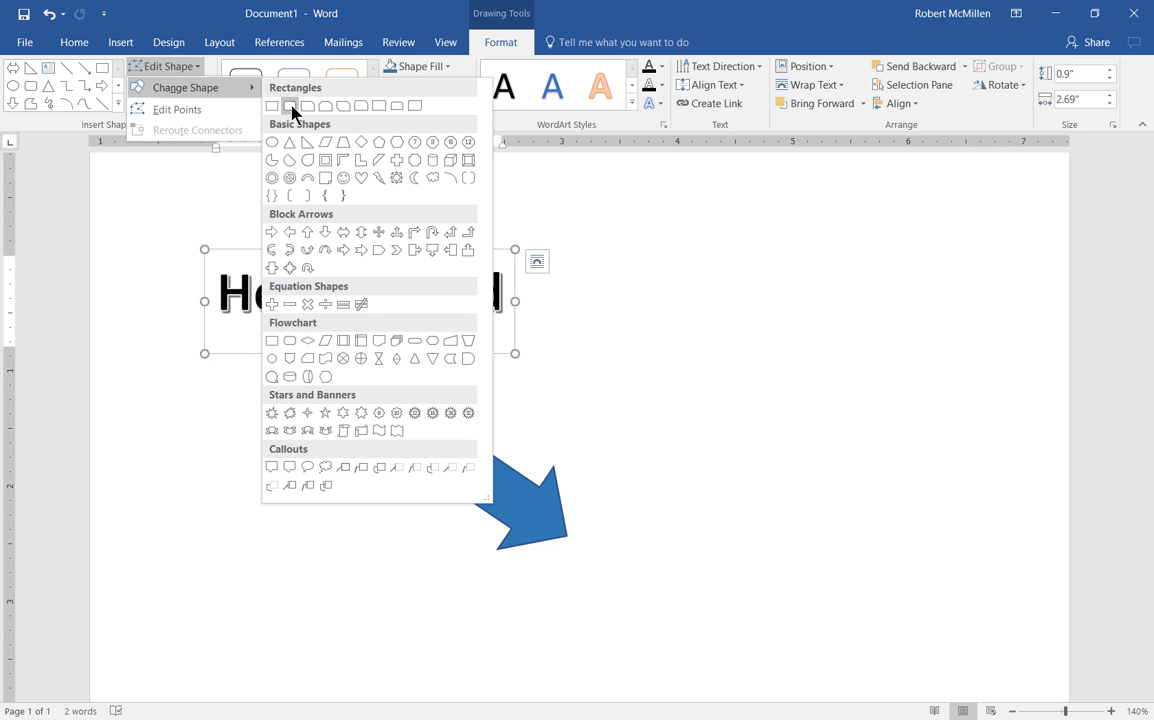
{"action": "left_click", "coordinate": [363, 144]}
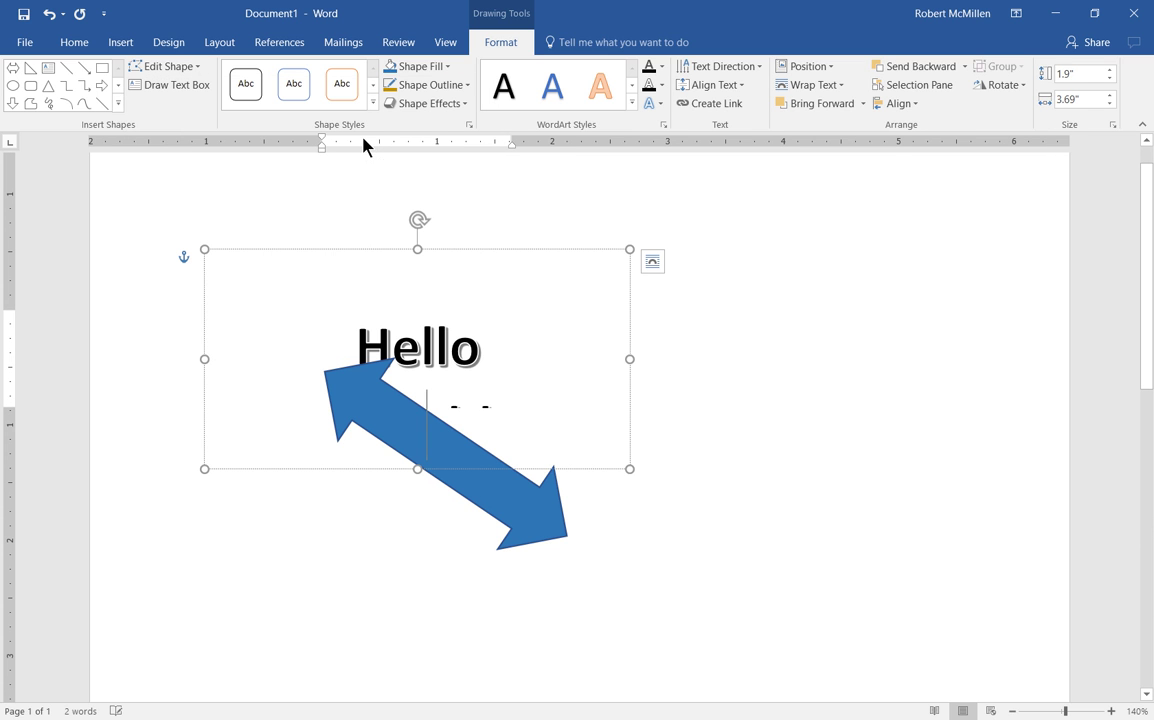
- Move the diamond WordArt to the upper right of the arrow and resize it to about 2.57" high and 2" wide
{"action": "left_click_drag", "start_coordinate": [445, 248], "coordinate": [767, 204]}
{"action": "left_click", "coordinate": [754, 357]}
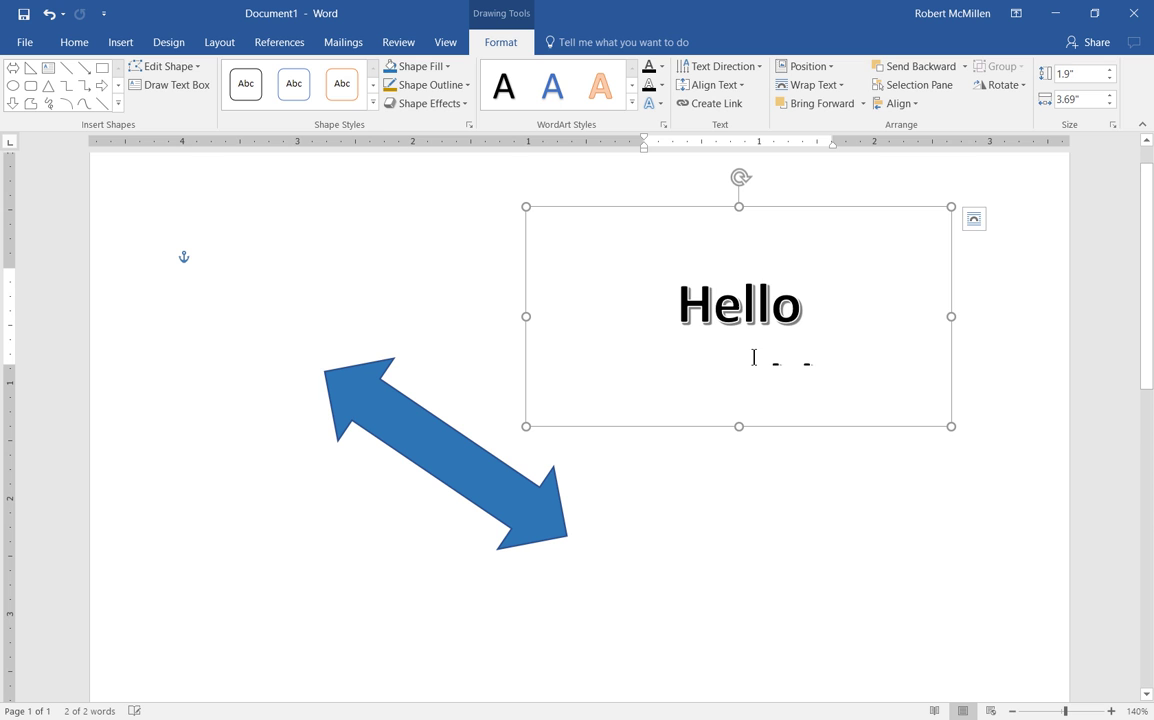
{"action": "left_click_drag", "start_coordinate": [951, 426], "coordinate": [790, 505]}
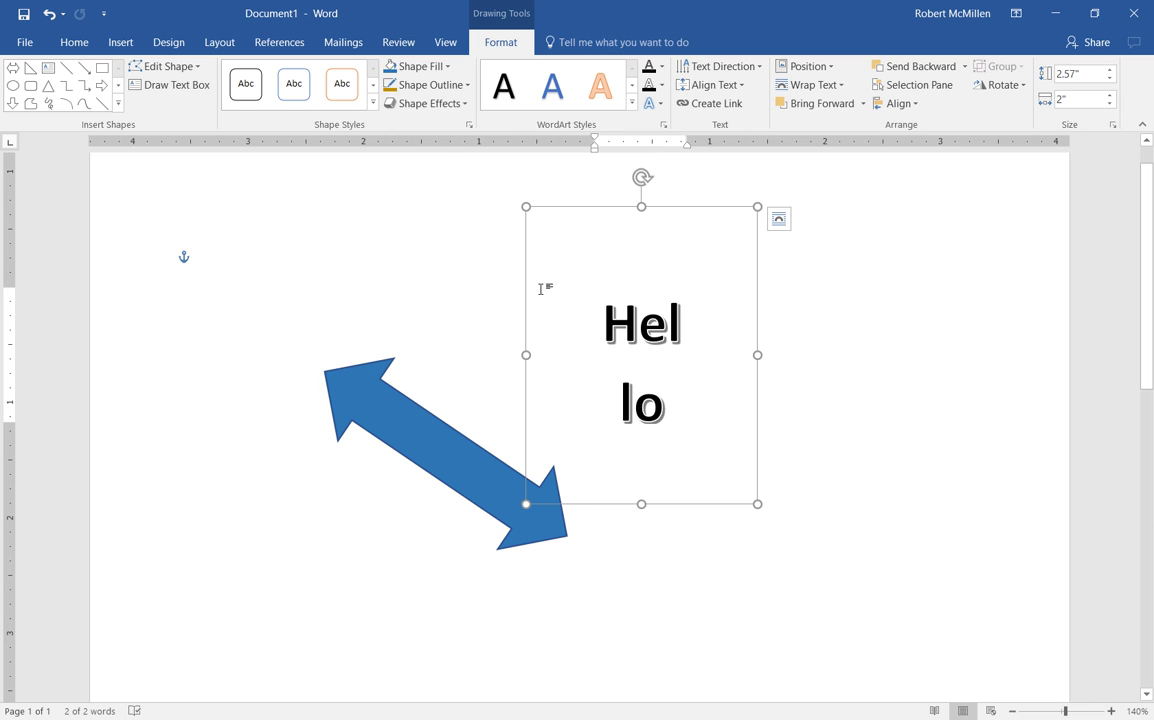
- Fill the diamond with a dark orange theme color and widen it to about 3.41"
{"action": "left_click", "coordinate": [451, 66]}
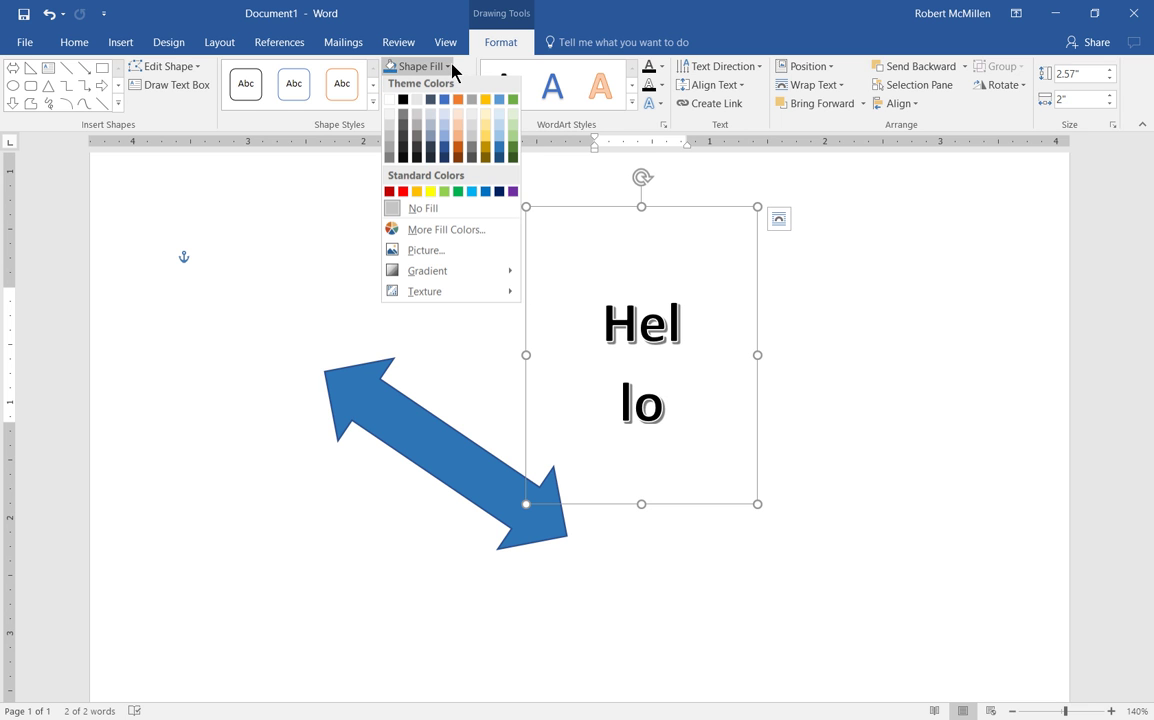
{"action": "left_click", "coordinate": [459, 154]}
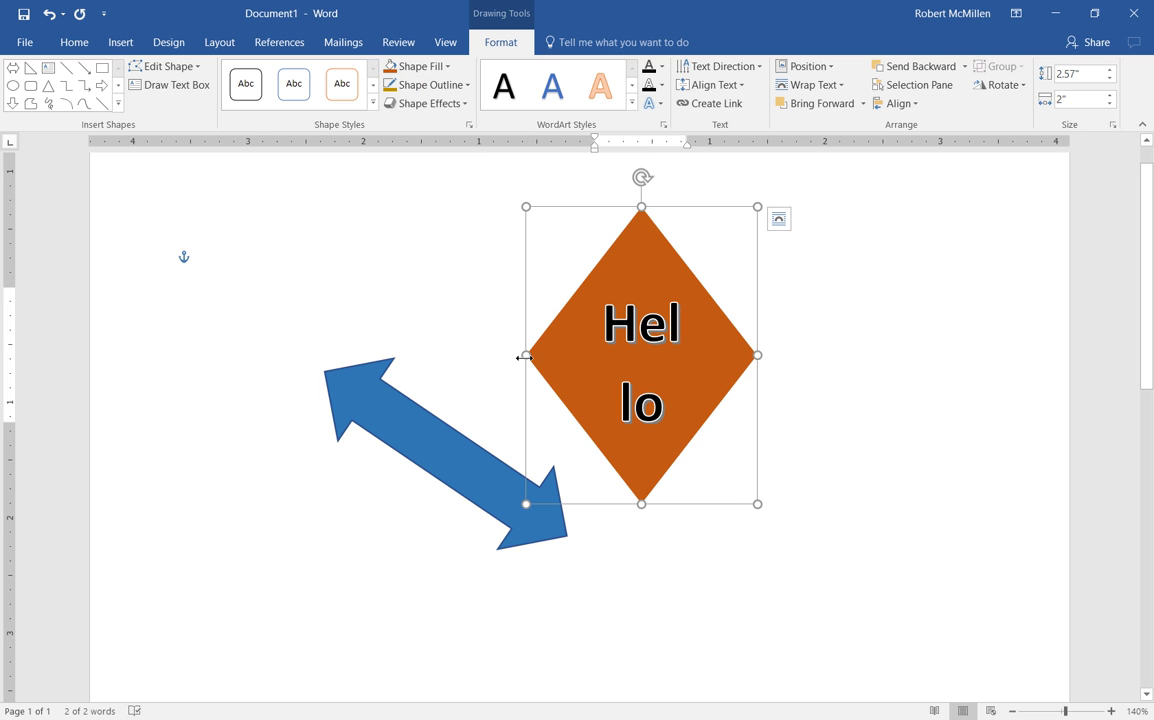
{"action": "left_click_drag", "start_coordinate": [525, 360], "coordinate": [361, 356]}
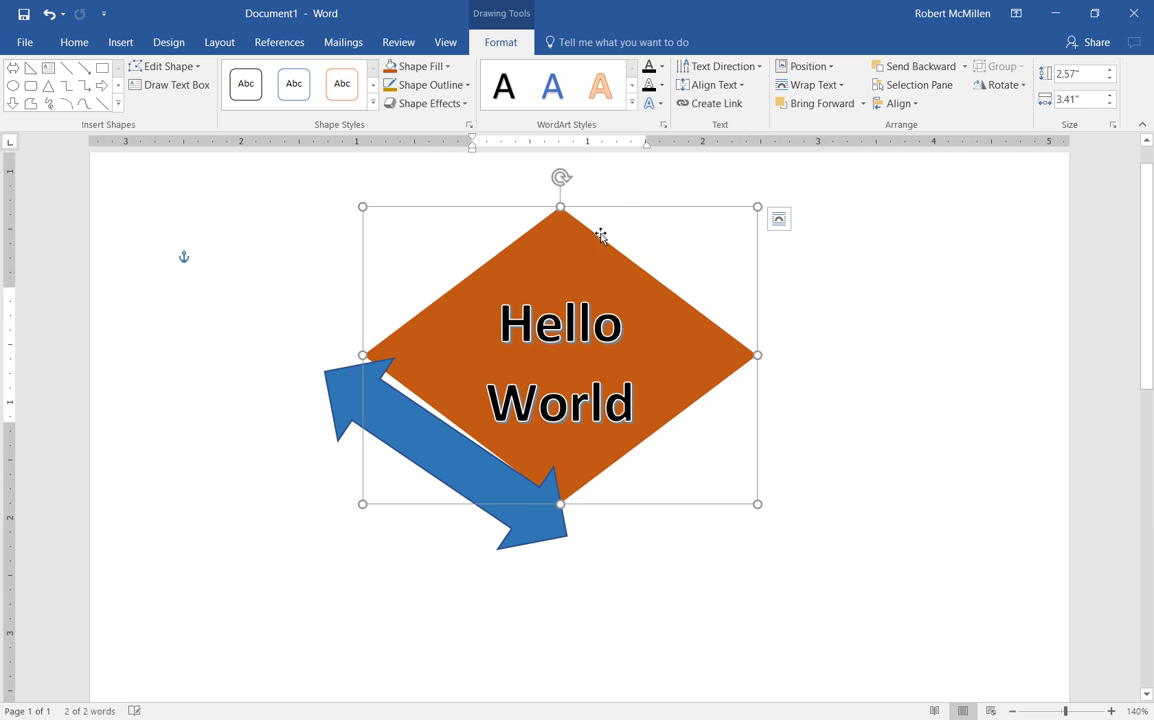
- Move the diamond toward the page's right edge, clear of the arrow, and resize it to about 2.76" high and 3.64" wide
{"action": "left_click_drag", "start_coordinate": [628, 203], "coordinate": [814, 192]}
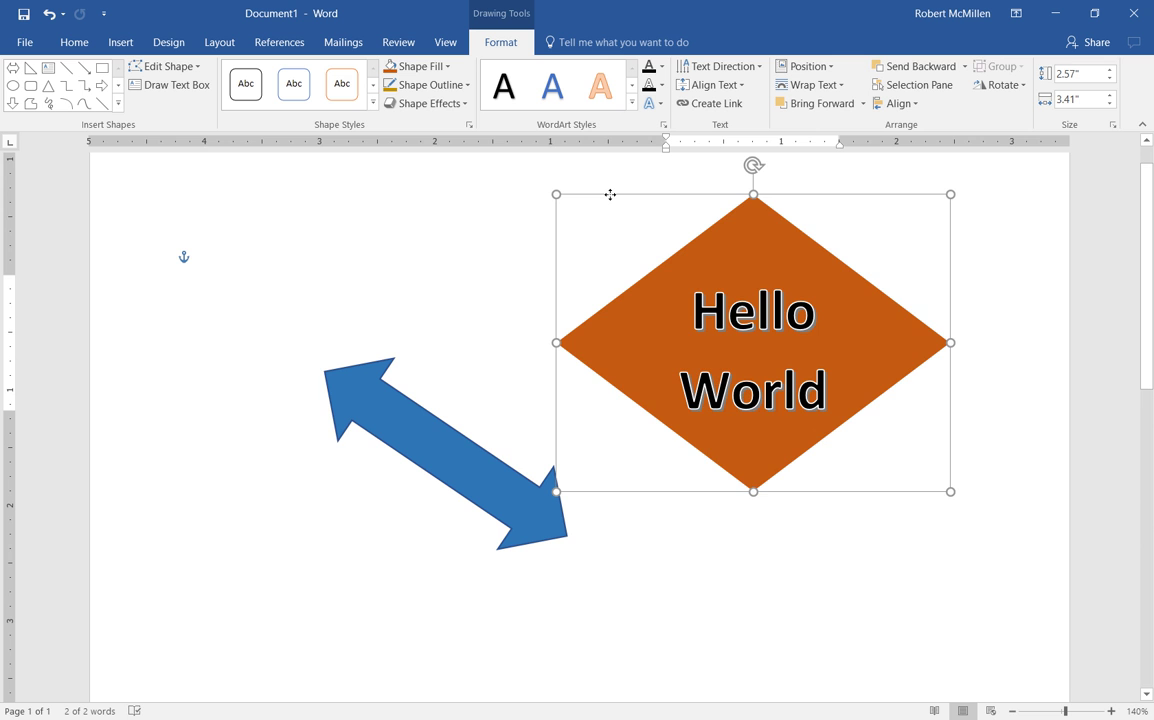
{"action": "mouse_move", "coordinate": [610, 194]}
{"action": "left_mouse_down"}
{"action": "mouse_move", "coordinate": [129, 206]}
{"action": "mouse_move", "coordinate": [507, 203]}
{"action": "mouse_move", "coordinate": [718, 335]}
{"action": "mouse_move", "coordinate": [291, 384]}
{"action": "mouse_move", "coordinate": [466, 227]}
{"action": "mouse_move", "coordinate": [654, 194]}
{"action": "mouse_move", "coordinate": [646, 226]}
{"action": "mouse_move", "coordinate": [775, 345]}
{"action": "mouse_move", "coordinate": [595, 194]}
{"action": "left_mouse_up"}
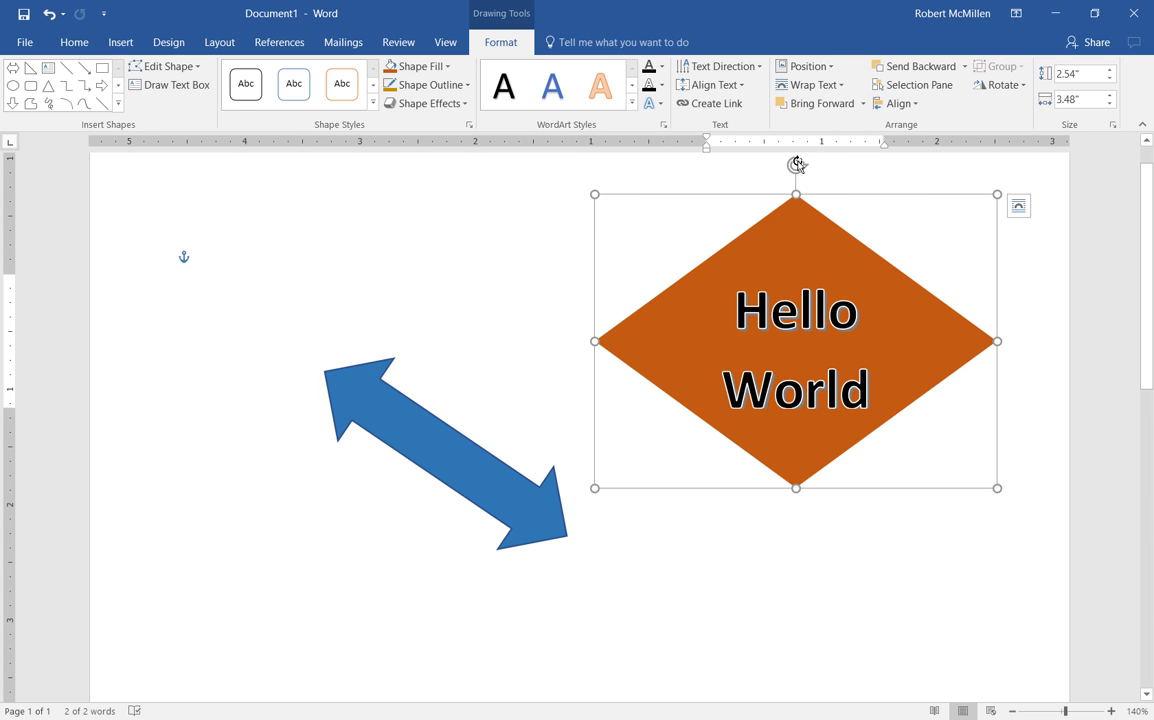
{"action": "mouse_move", "coordinate": [796, 165]}
{"action": "left_mouse_down"}
{"action": "mouse_move", "coordinate": [703, 193]}
{"action": "mouse_move", "coordinate": [690, 235]}
{"action": "mouse_move", "coordinate": [701, 191]}
{"action": "mouse_move", "coordinate": [799, 175]}
{"action": "left_mouse_up"}
{"action": "mouse_move", "coordinate": [591, 340]}
{"action": "left_mouse_down"}
{"action": "mouse_move", "coordinate": [790, 338]}
{"action": "mouse_move", "coordinate": [577, 341]}
{"action": "left_mouse_up"}
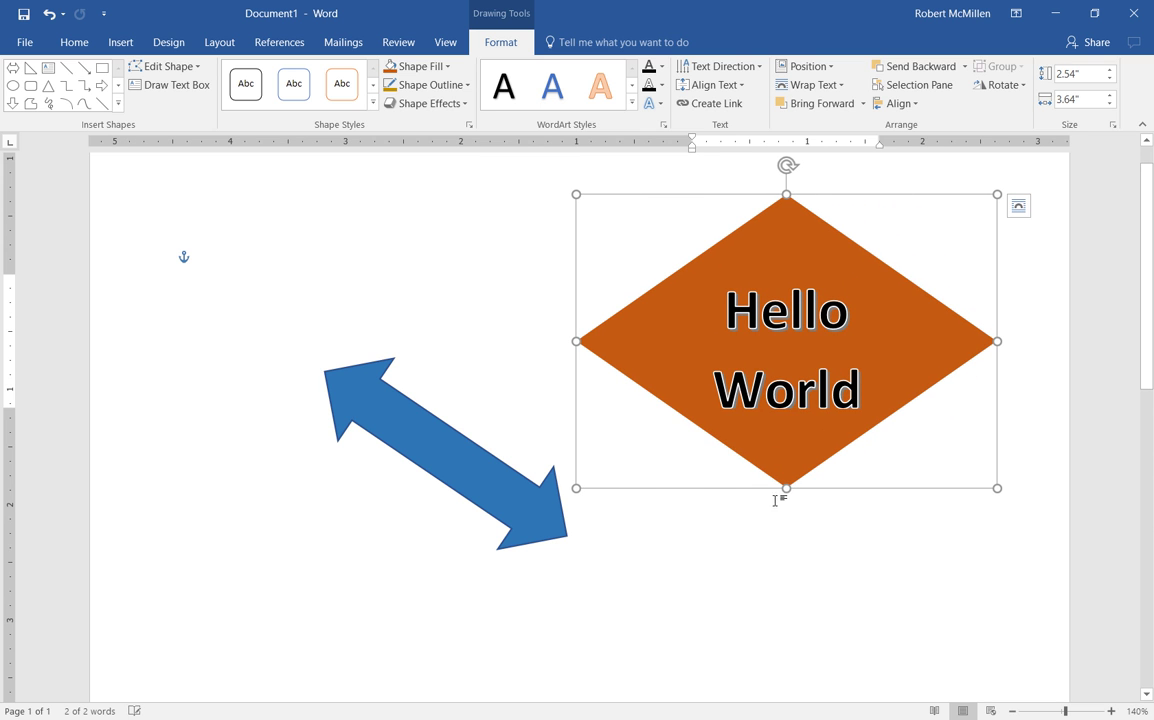
{"action": "left_click_drag", "start_coordinate": [787, 490], "coordinate": [800, 514]}
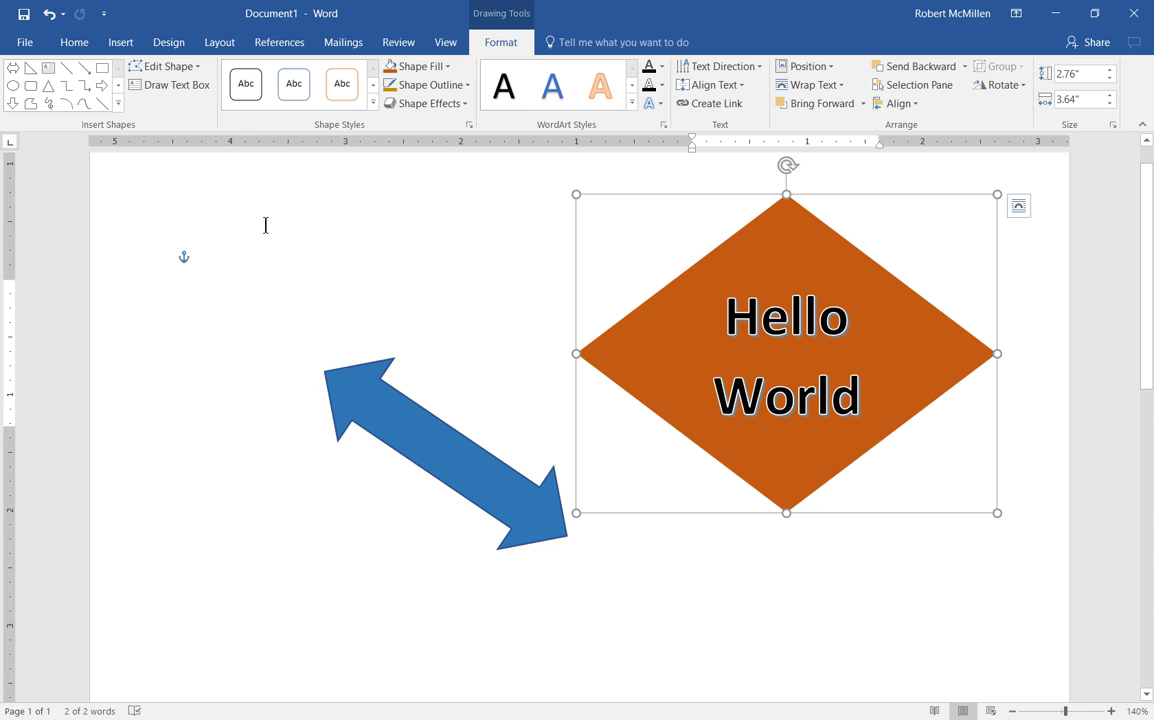
- Draw a text box about 1.67" wide and 0.78" high above the arrow and enter "test" in it
{"action": "left_click", "coordinate": [158, 87]}
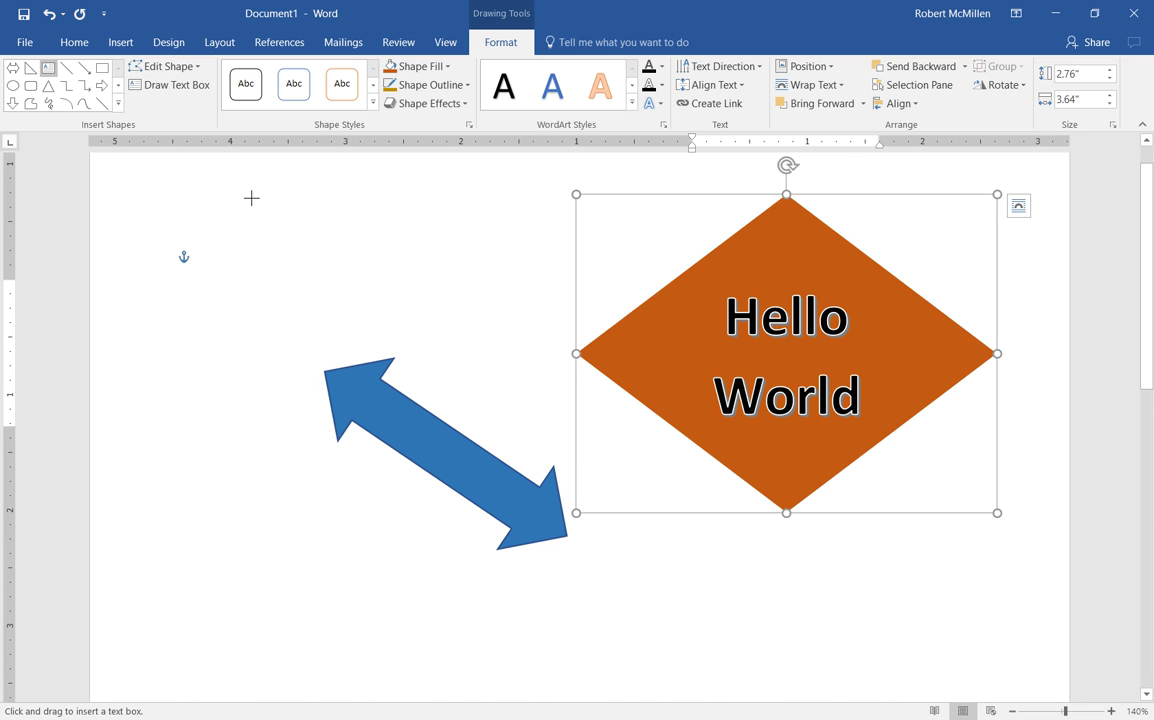
{"action": "left_click_drag", "start_coordinate": [229, 194], "coordinate": [423, 285]}
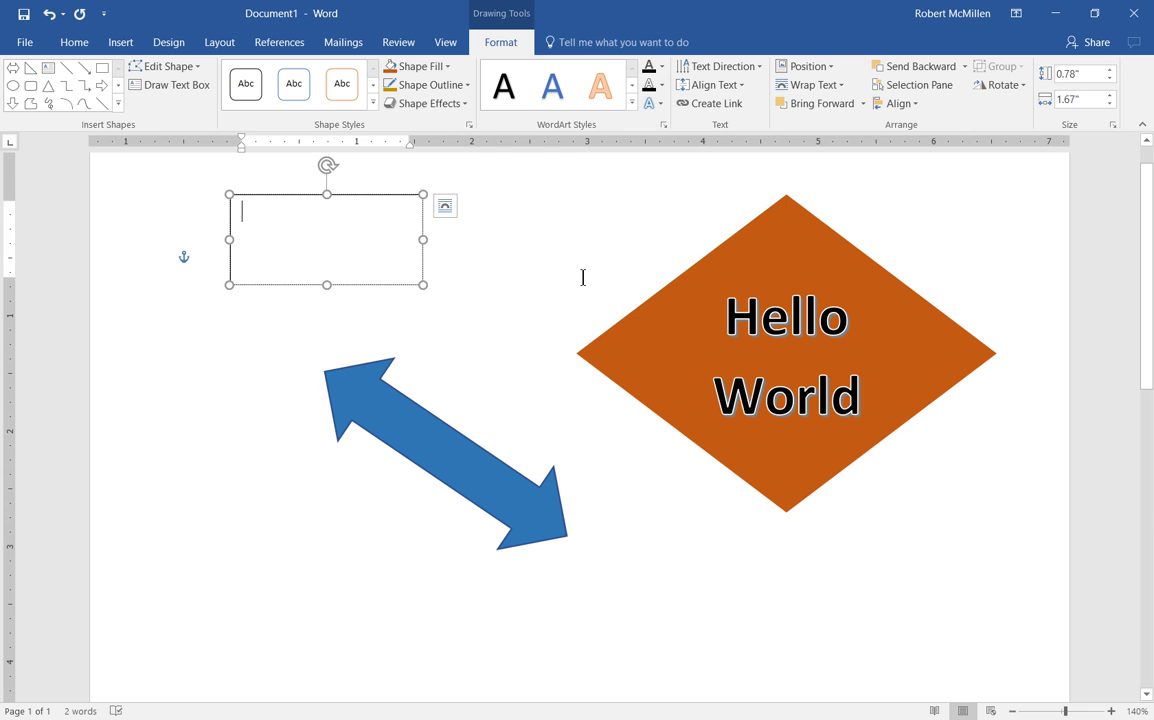
{"action": "type", "text": "test"}
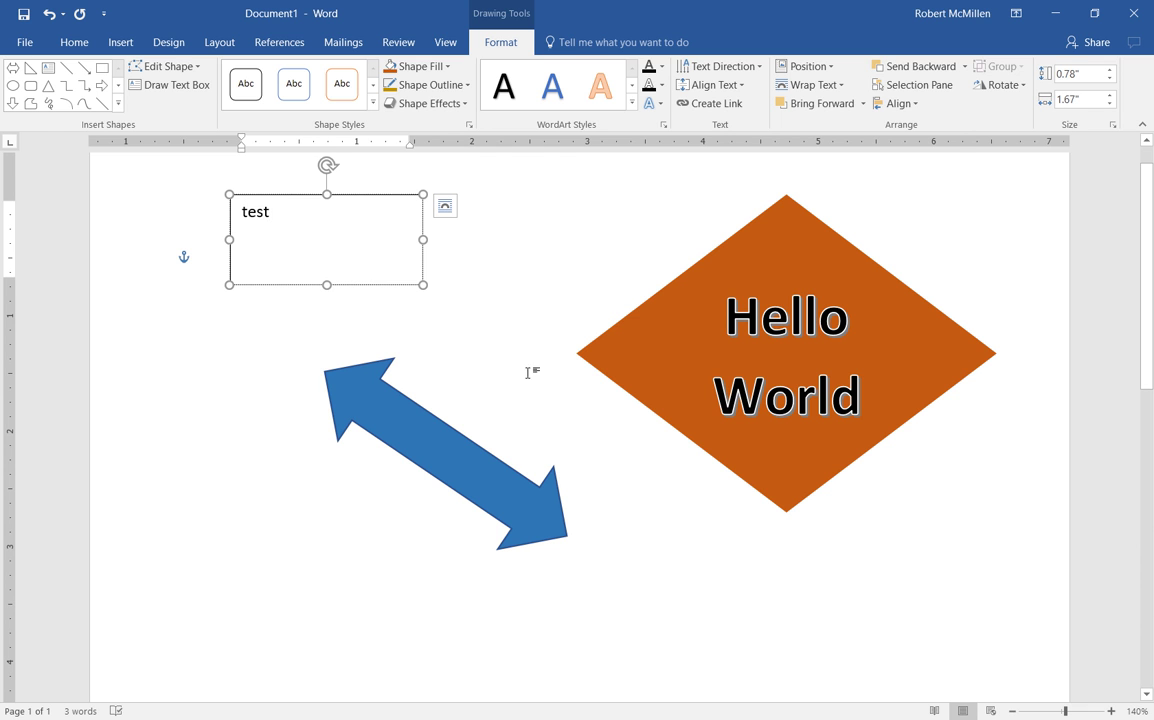
{"action": "left_click", "coordinate": [451, 386]}
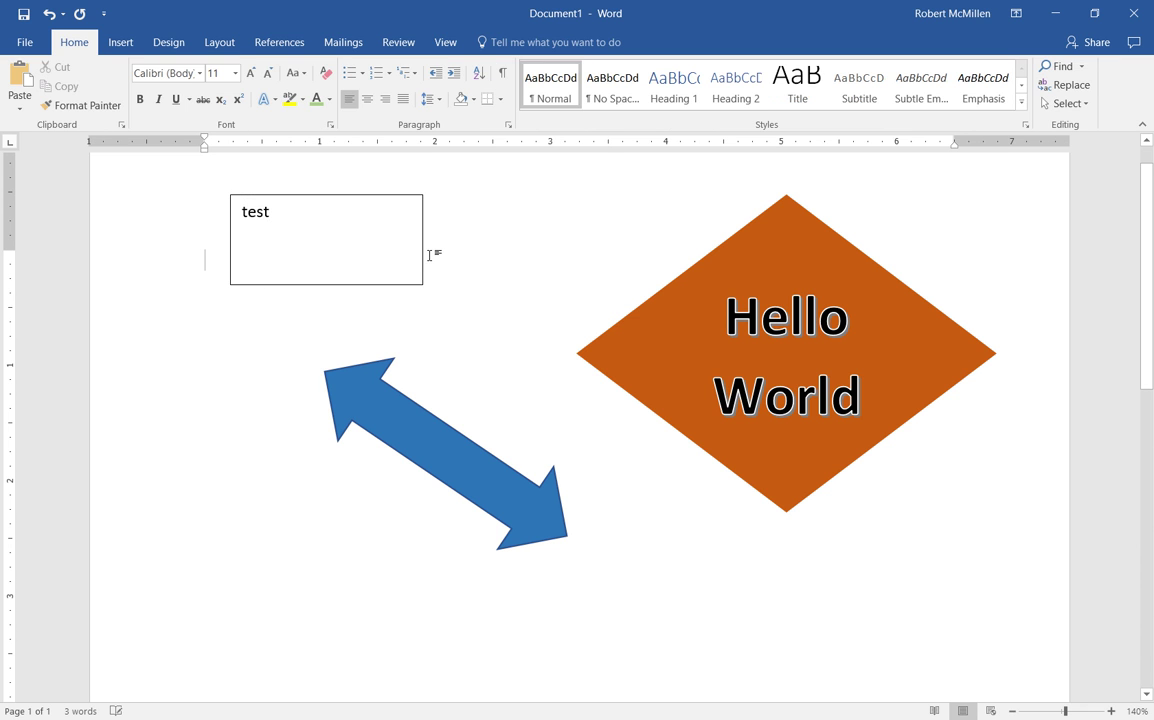
- Apply the green gradient-fill, no-outline preset shape style to the "Hello World" diamond
{"action": "double_click", "coordinate": [740, 317]}
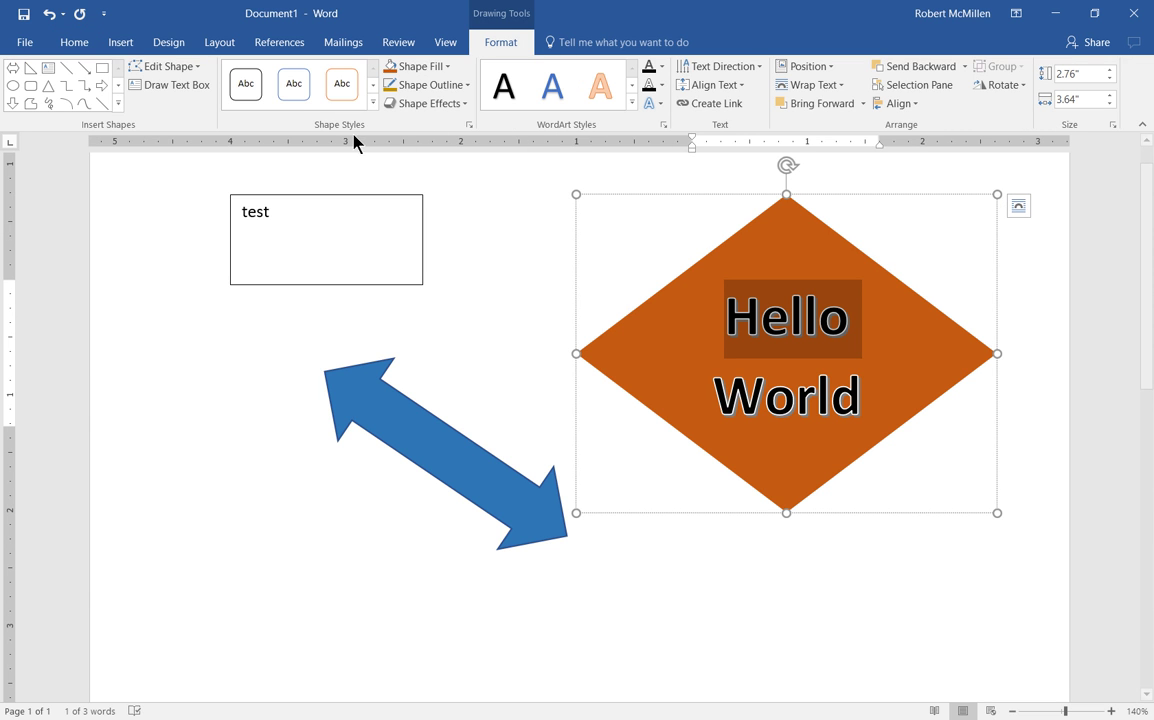
{"action": "left_click", "coordinate": [373, 103]}
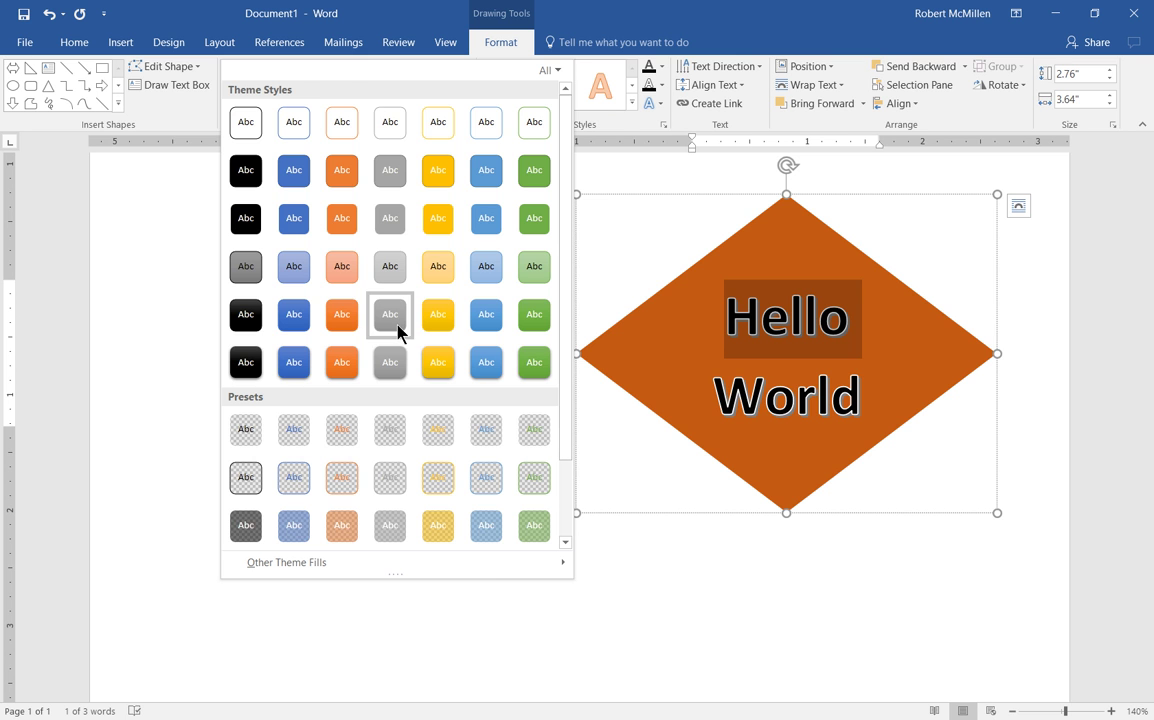
{"action": "scroll", "coordinate": [399, 330], "scroll_direction": "down", "scroll_amount": 2}
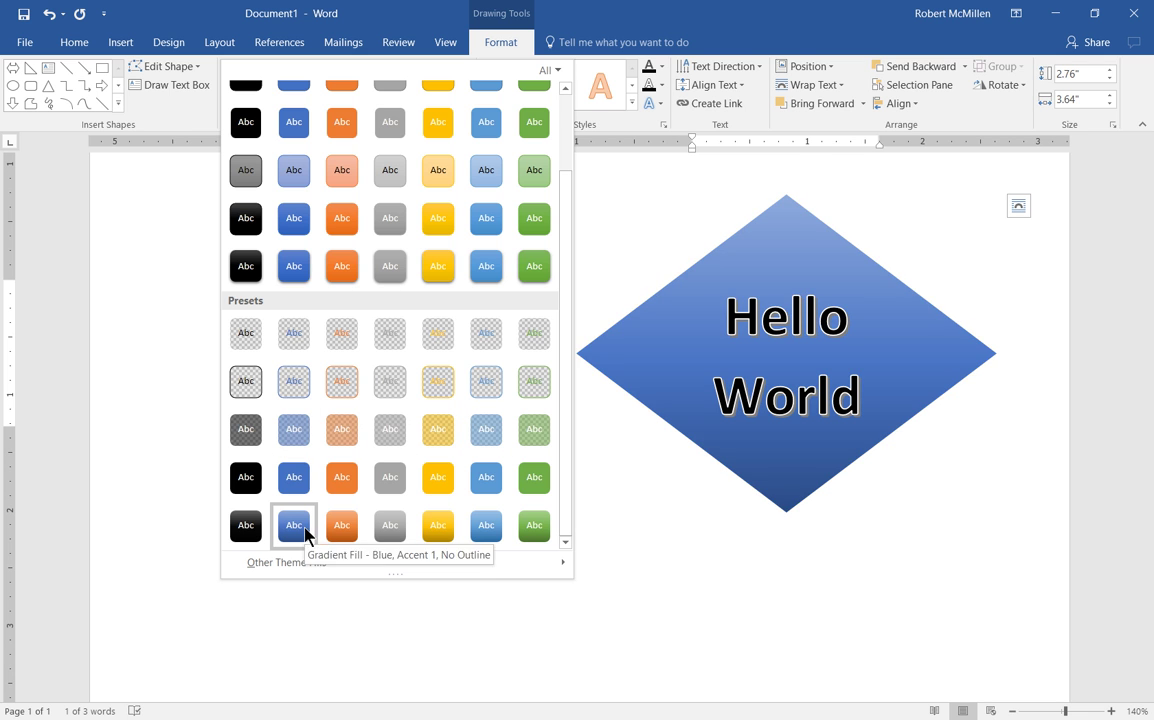
{"action": "left_click", "coordinate": [534, 529]}
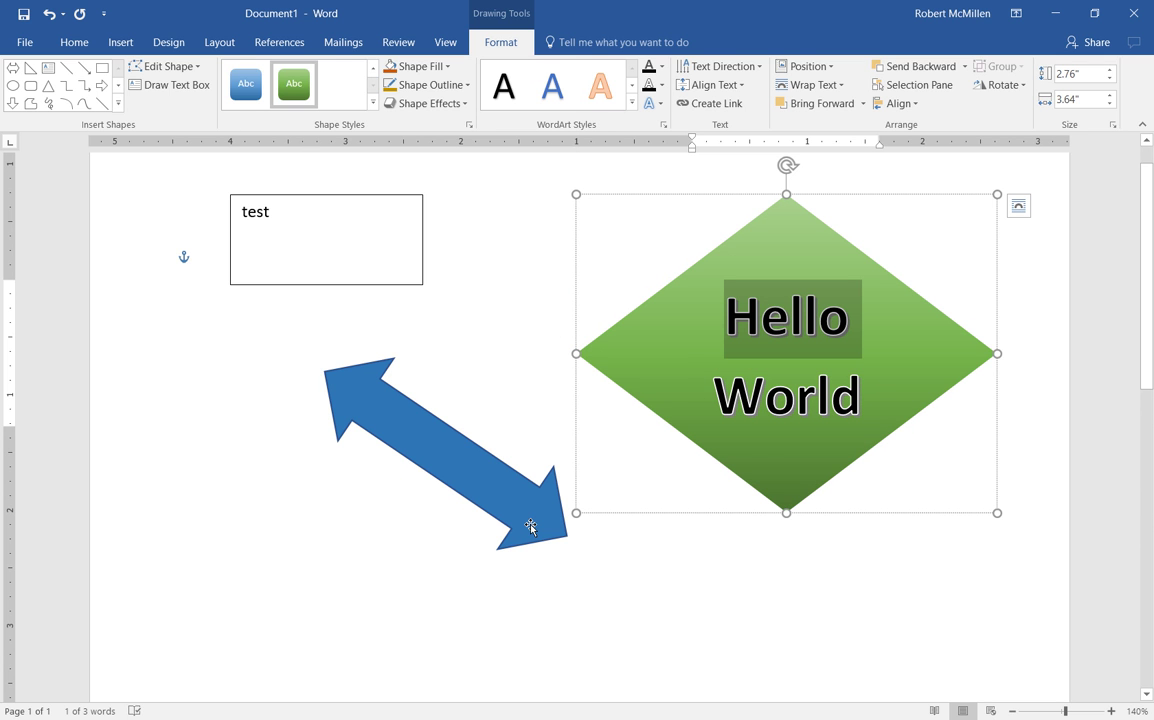
- Color the word "Hello" orange and the word "World" light blue with theme font colors
{"action": "right_click", "coordinate": [794, 320]}
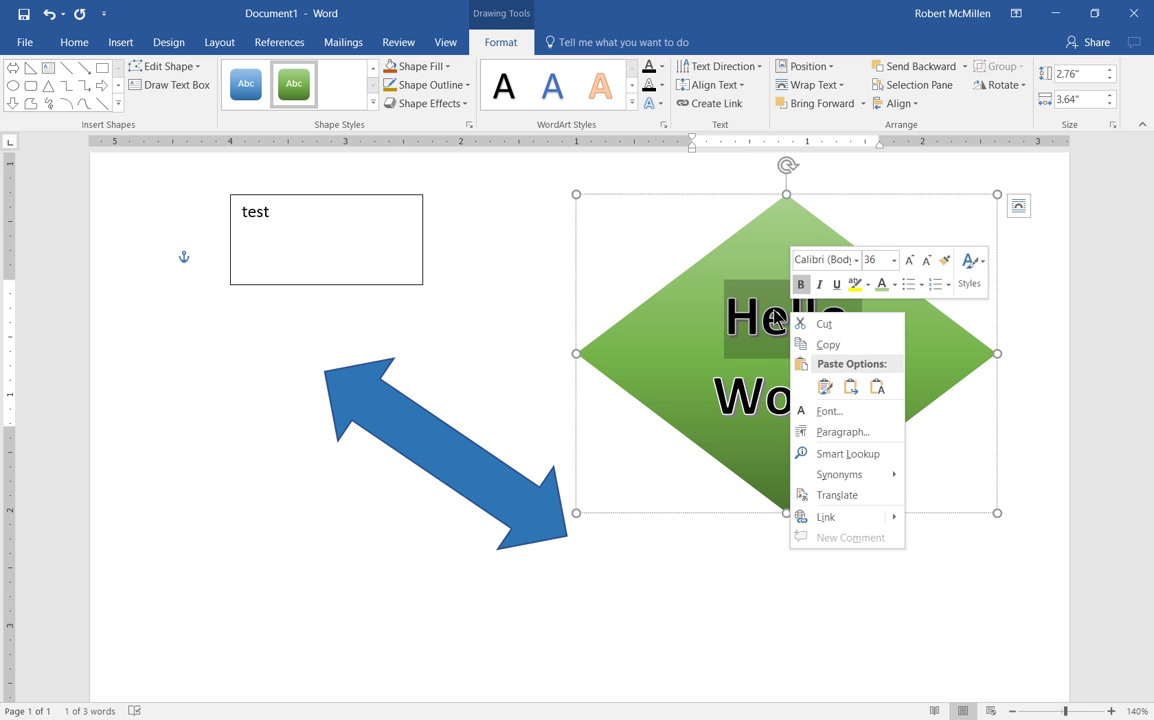
{"action": "left_click", "coordinate": [894, 285]}
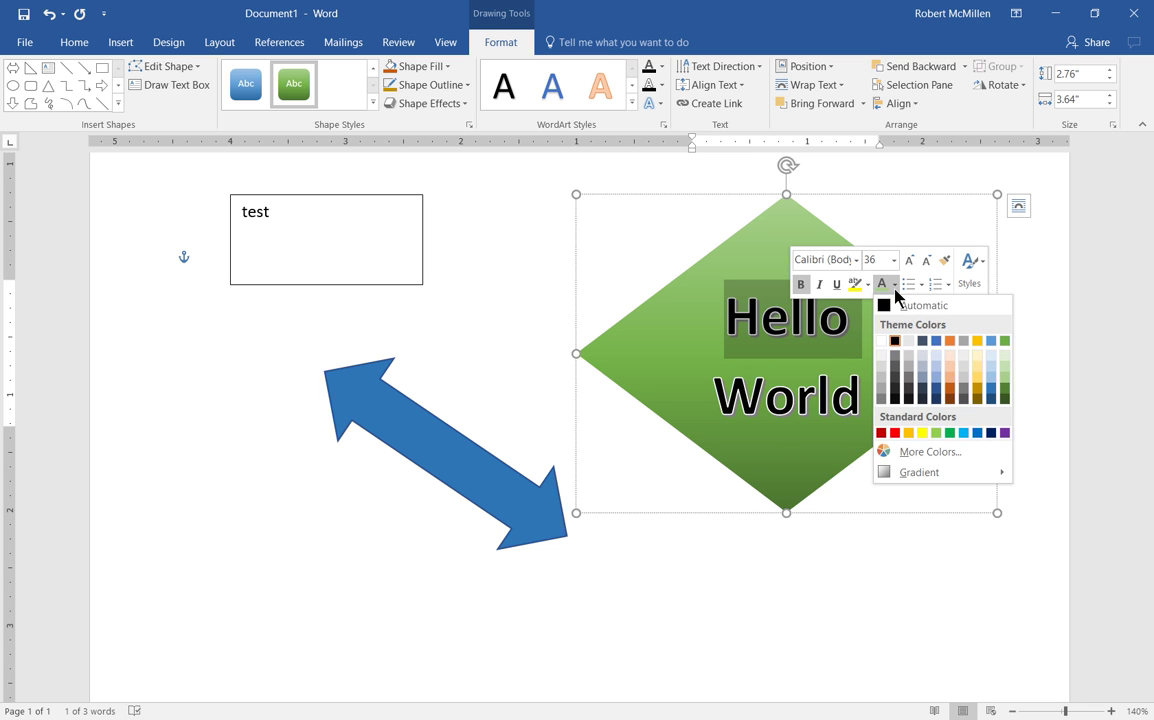
{"action": "left_click", "coordinate": [950, 341]}
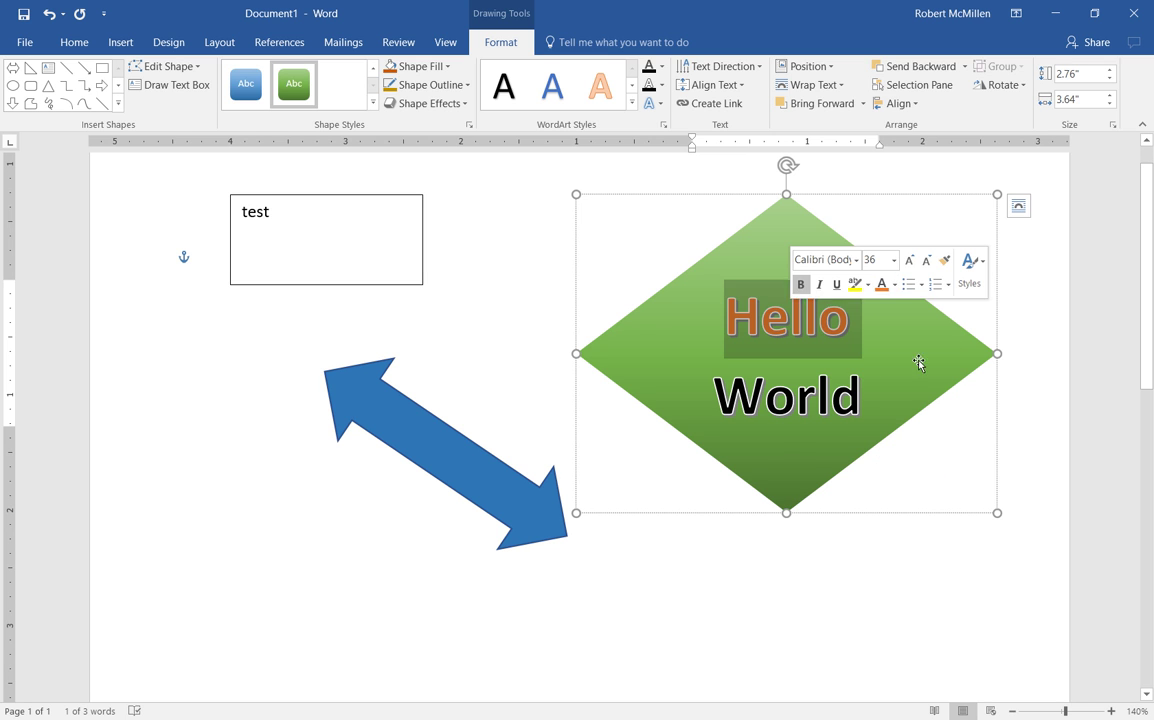
{"action": "left_click_drag", "start_coordinate": [668, 360], "coordinate": [860, 395]}
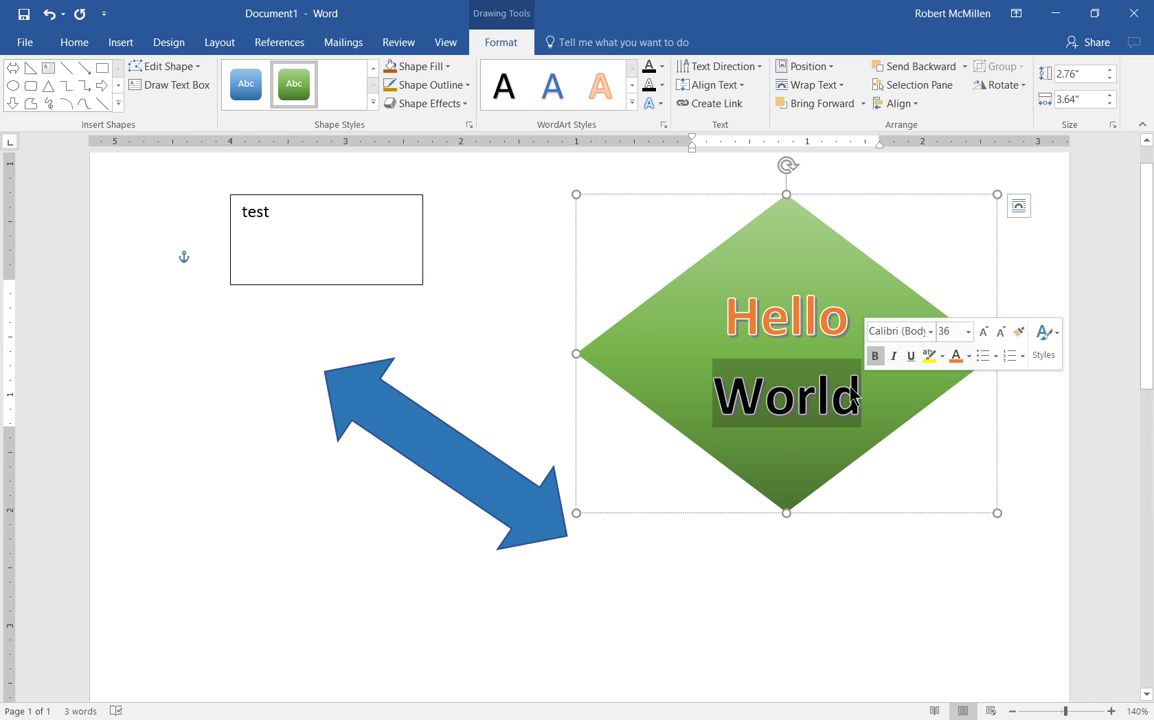
{"action": "left_click", "coordinate": [968, 356]}
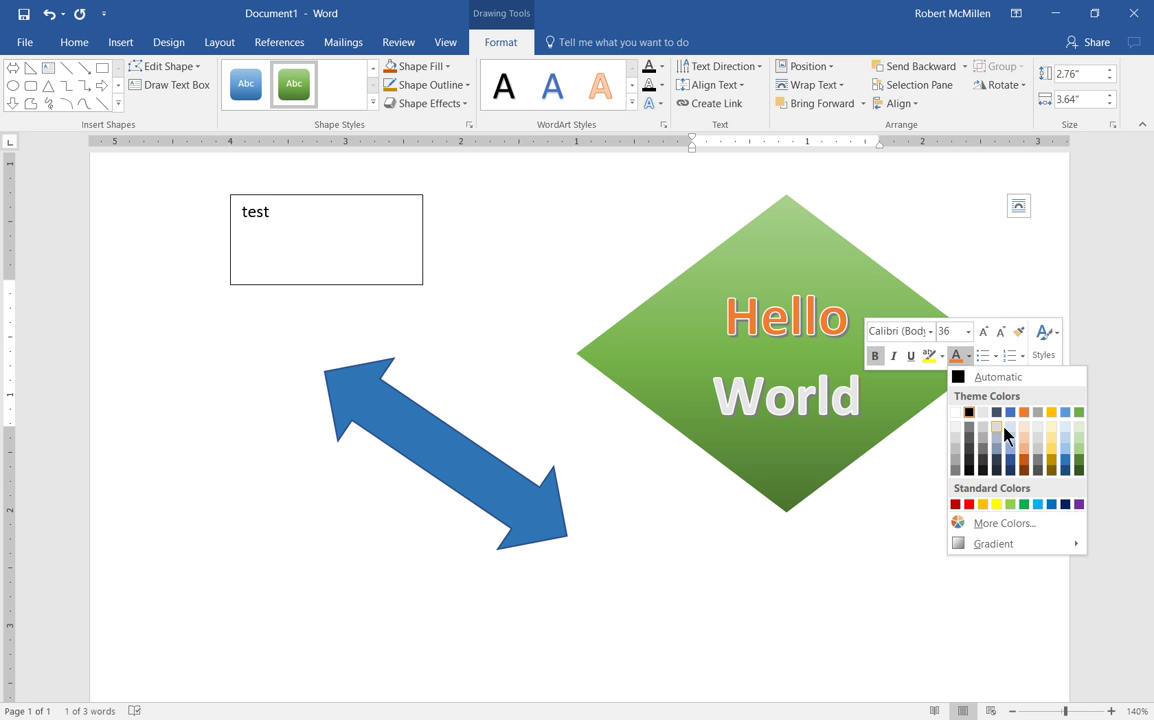
{"action": "left_click", "coordinate": [1068, 442]}
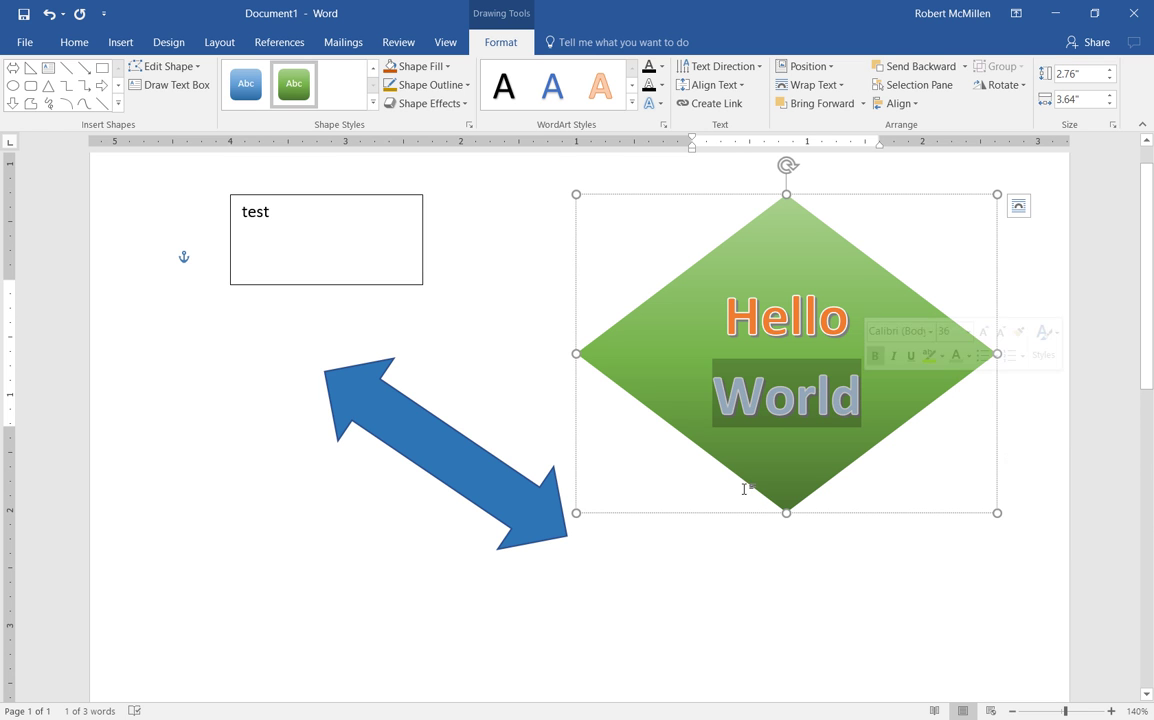
{"action": "left_click", "coordinate": [735, 573]}
- Fill the "Hello World" diamond with a light gray theme color and give it a dark orange outline
{"action": "double_click", "coordinate": [685, 312]}
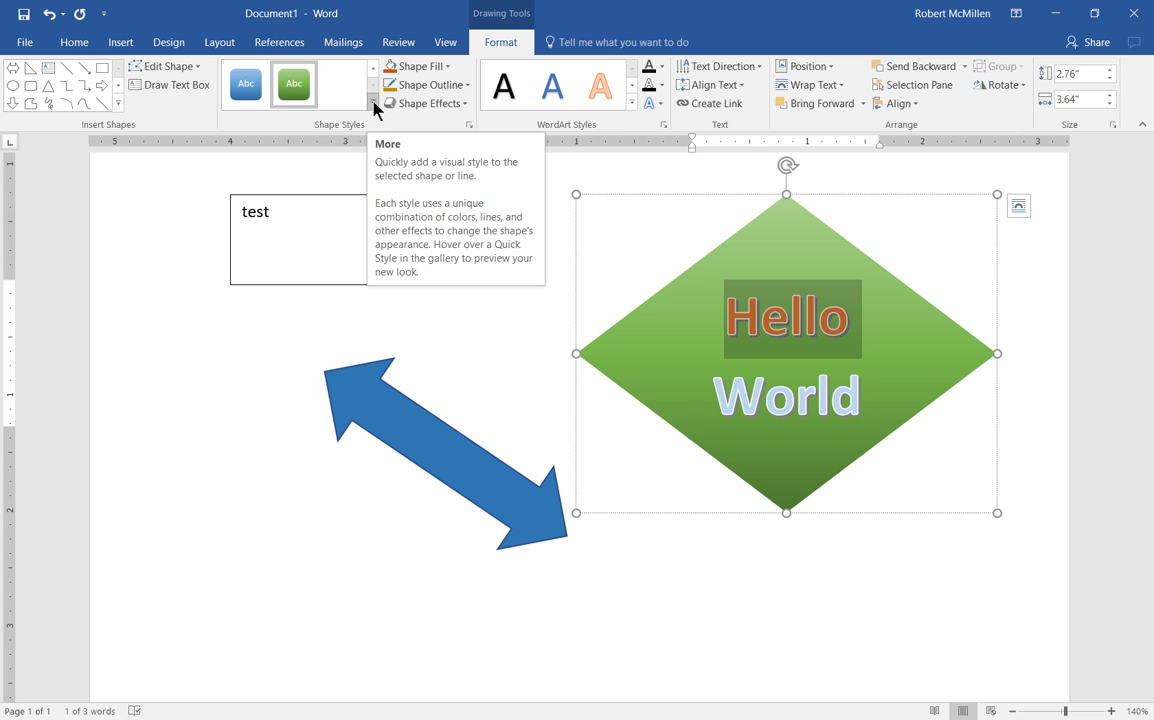
{"action": "left_click", "coordinate": [450, 67]}
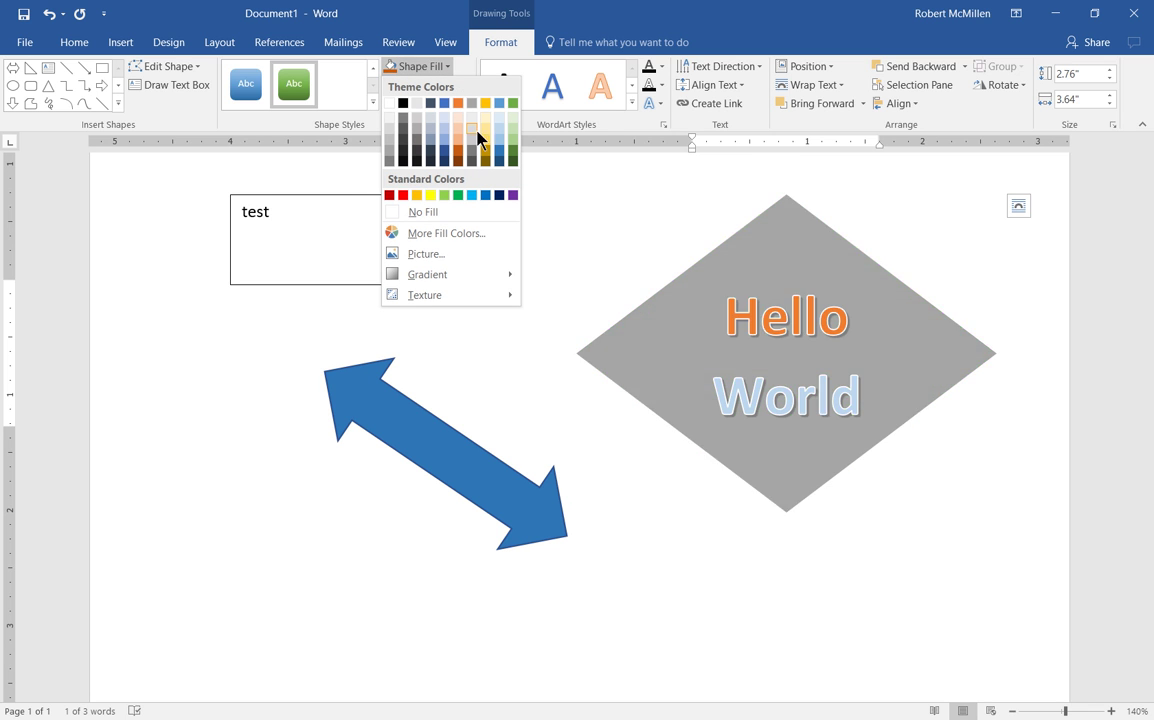
{"action": "left_click", "coordinate": [478, 145]}
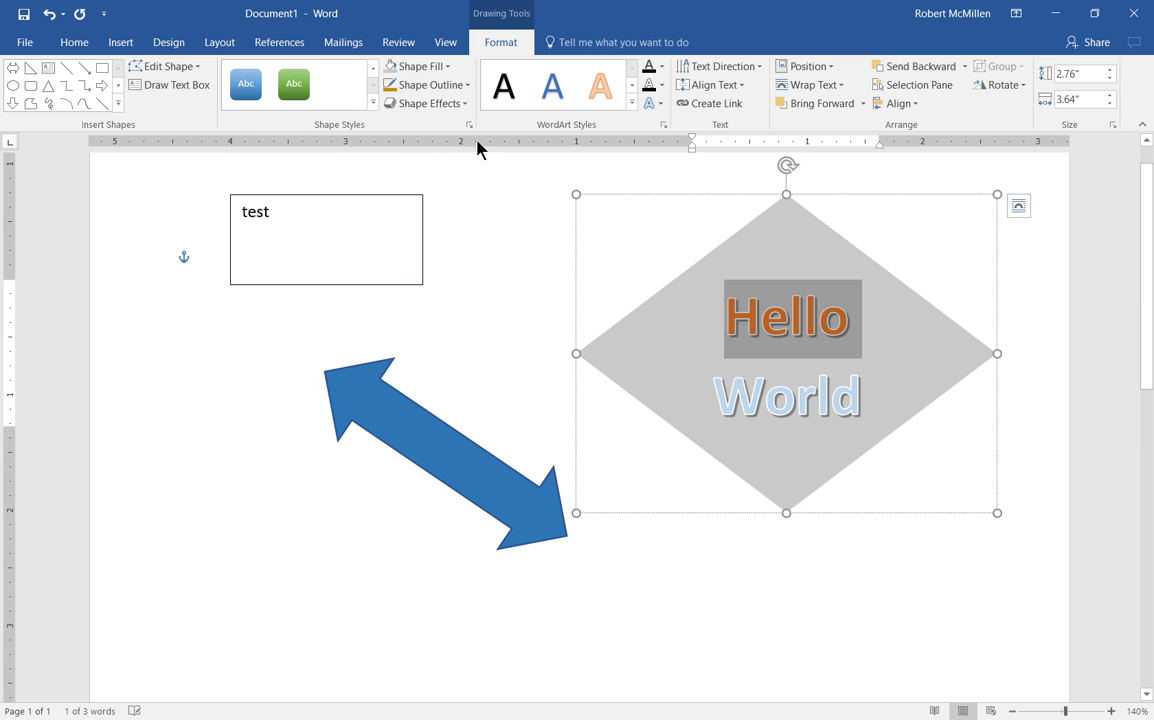
{"action": "left_click", "coordinate": [470, 86]}
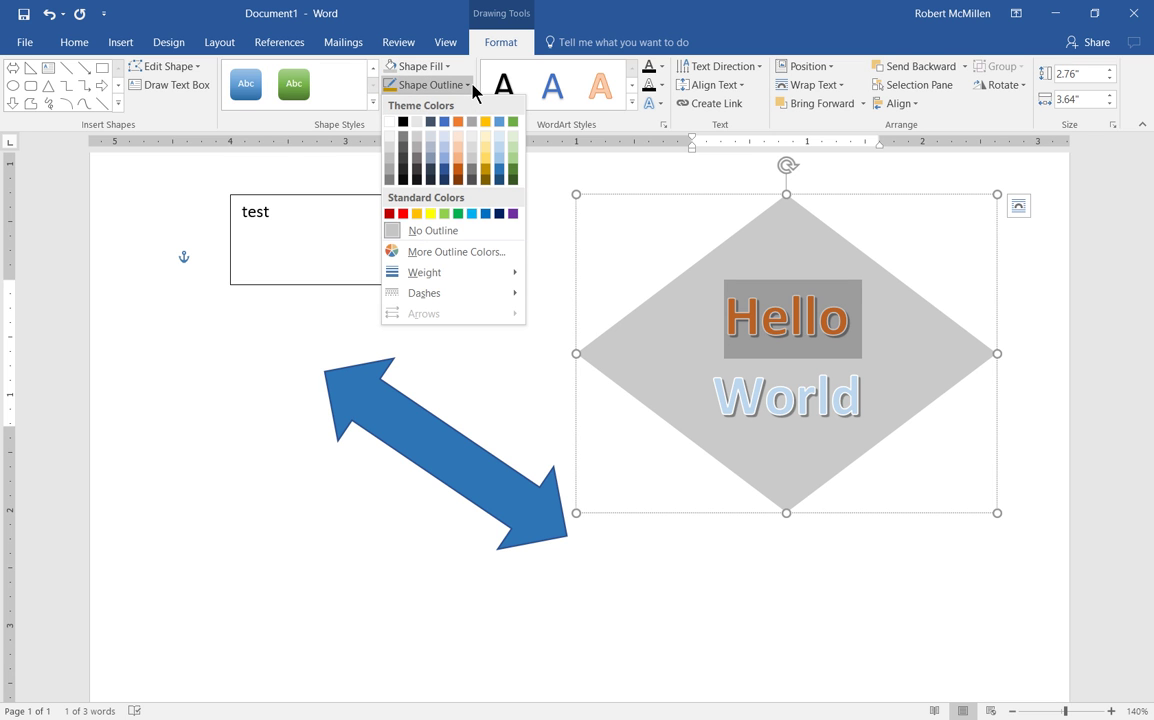
{"action": "left_click", "coordinate": [451, 183]}
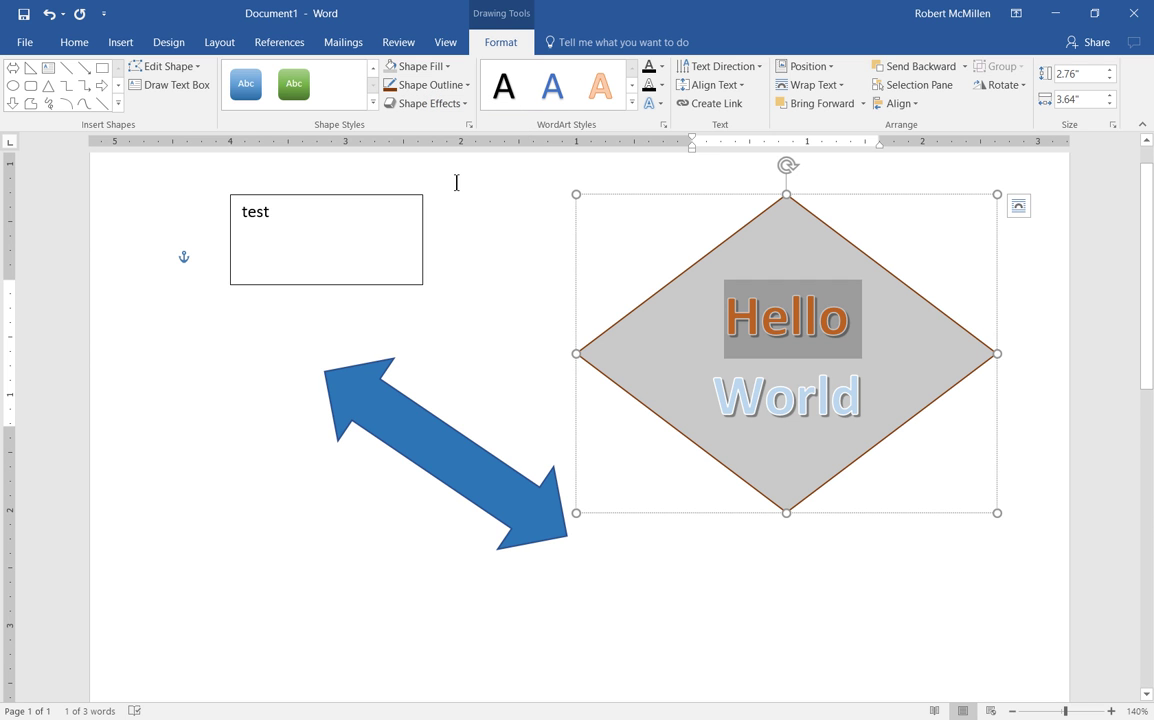
- Apply the top-center Inner shadow effect to the "Hello World" diamond
{"action": "left_click", "coordinate": [467, 106]}
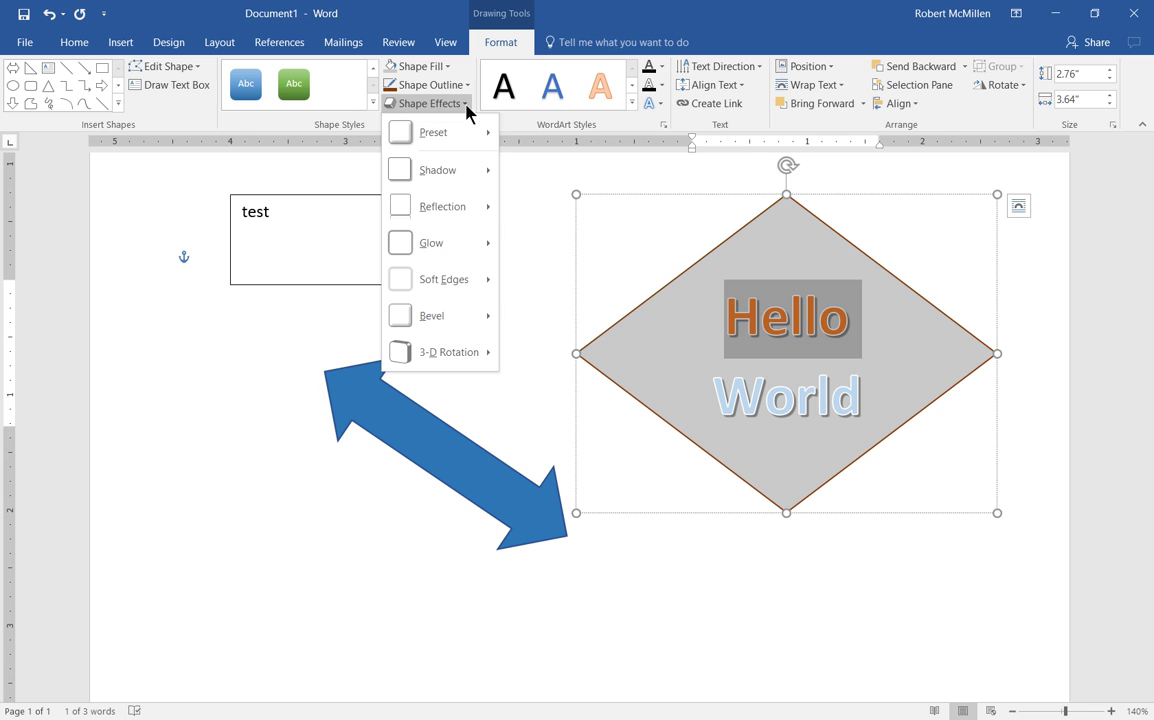
{"action": "mouse_move", "coordinate": [466, 129]}
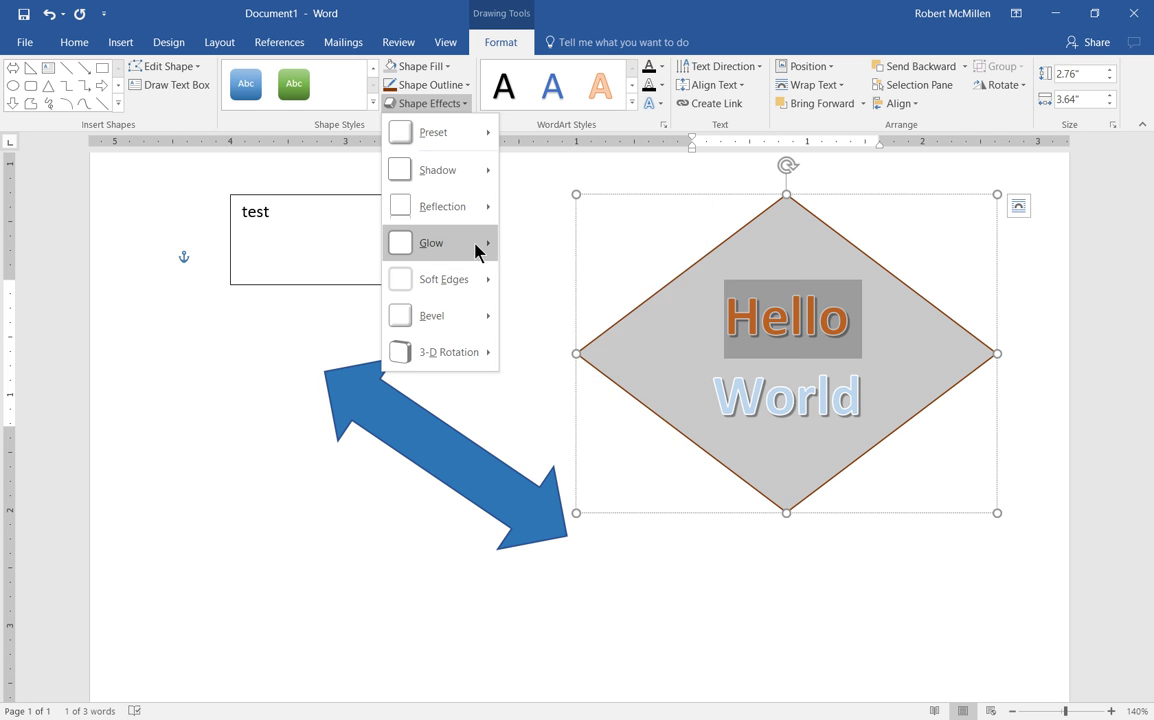
{"action": "mouse_move", "coordinate": [479, 242]}
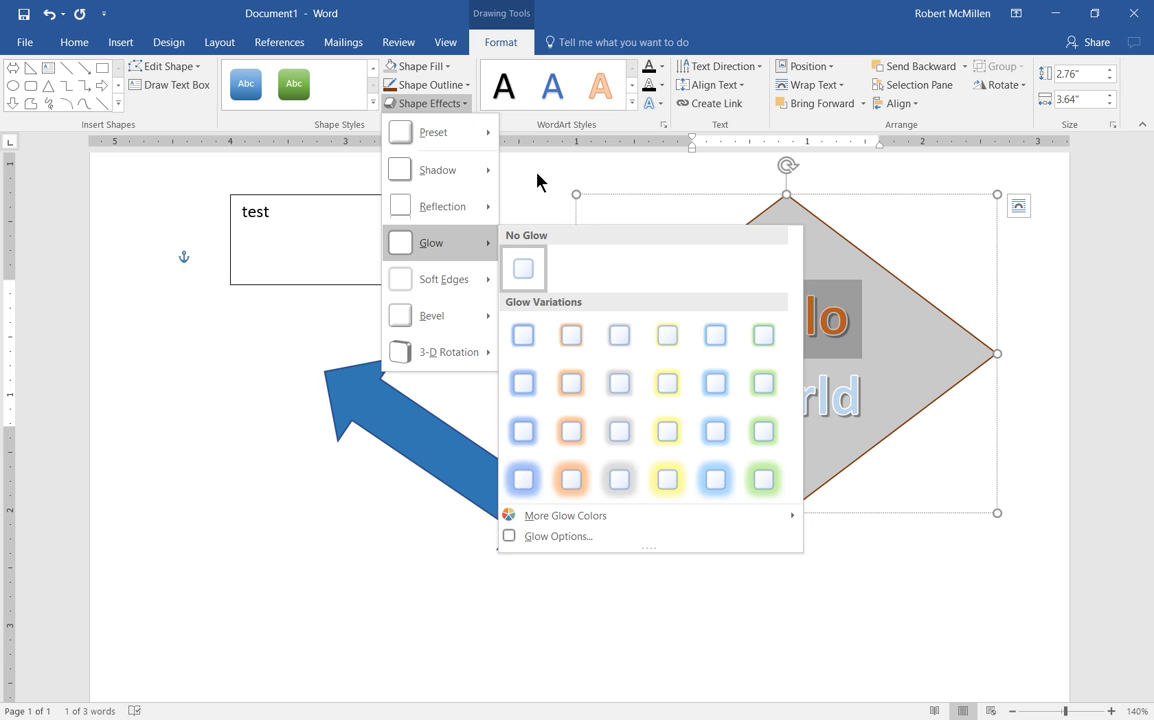
{"action": "mouse_move", "coordinate": [471, 178]}
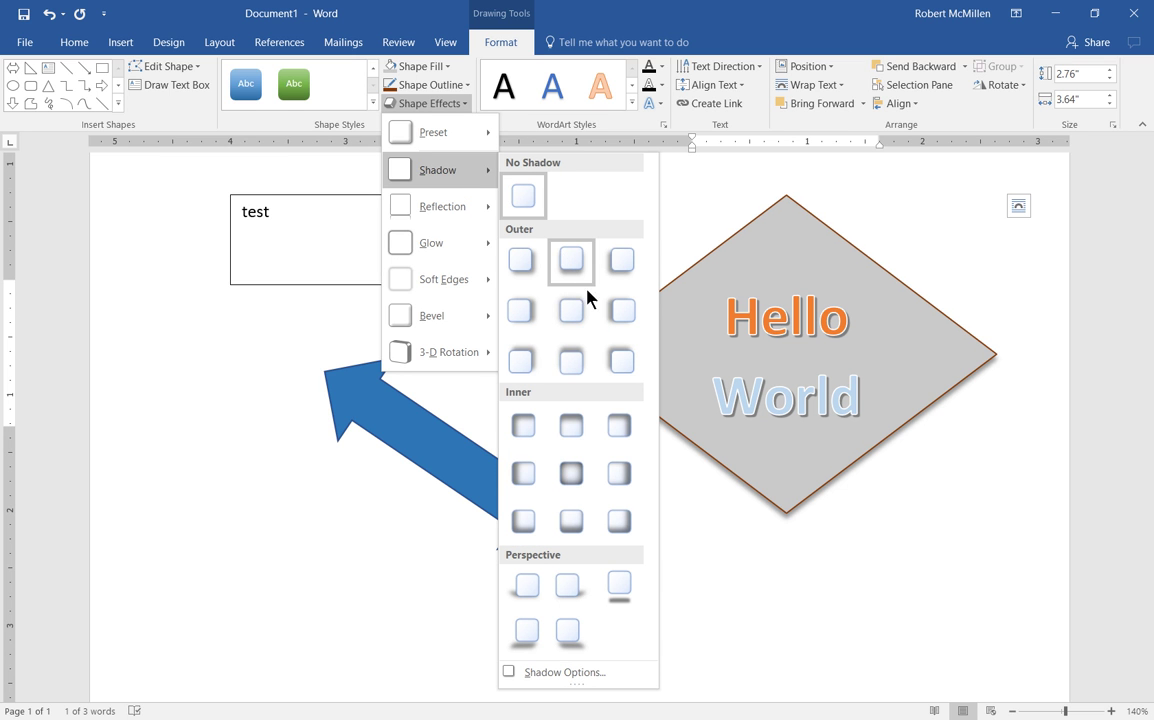
{"action": "left_click", "coordinate": [584, 432]}
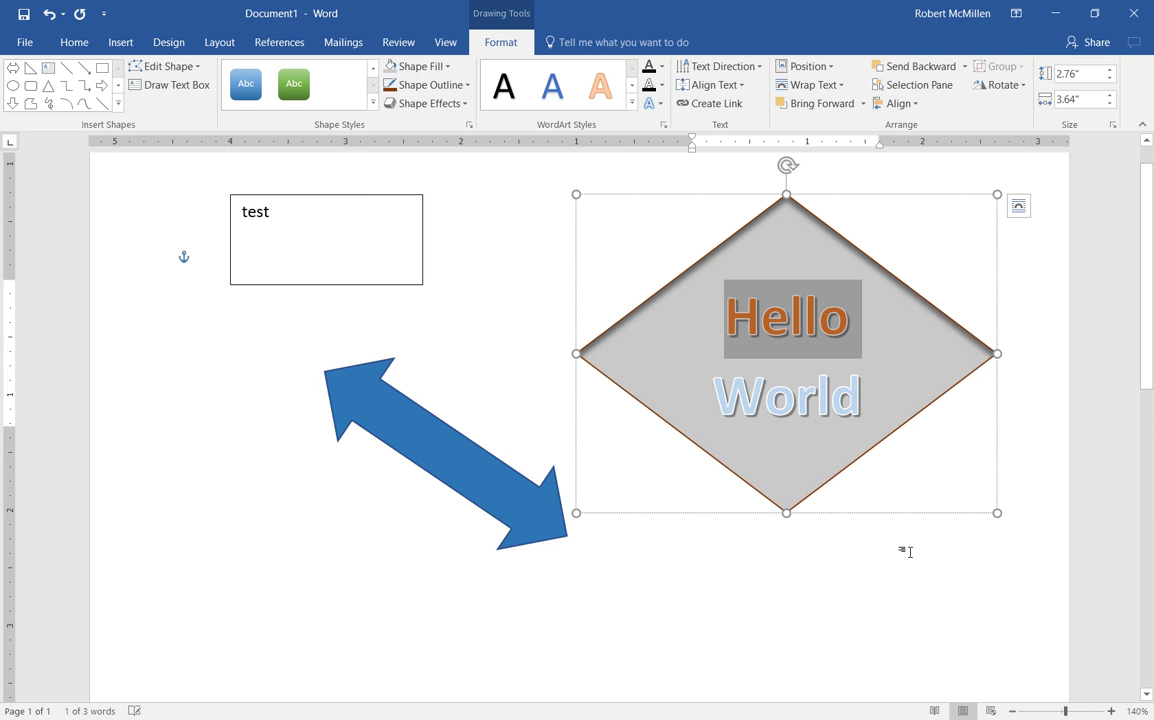
{"action": "left_click", "coordinate": [815, 585]}
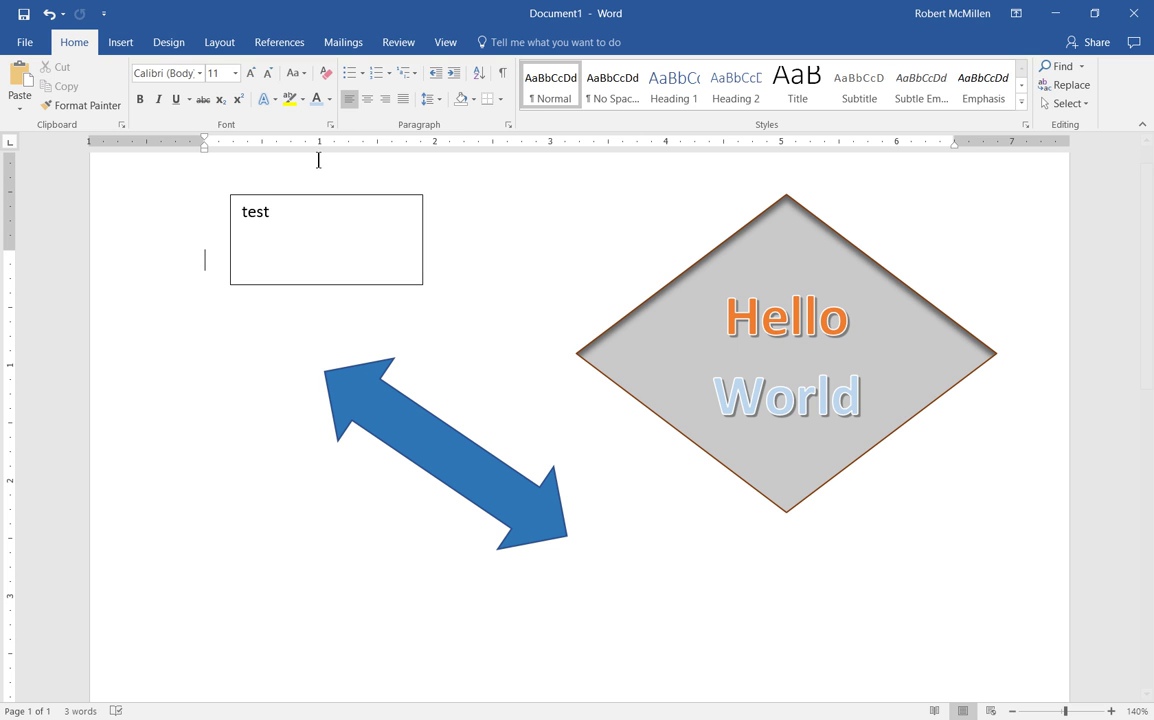
{"action": "double_click", "coordinate": [680, 299]}
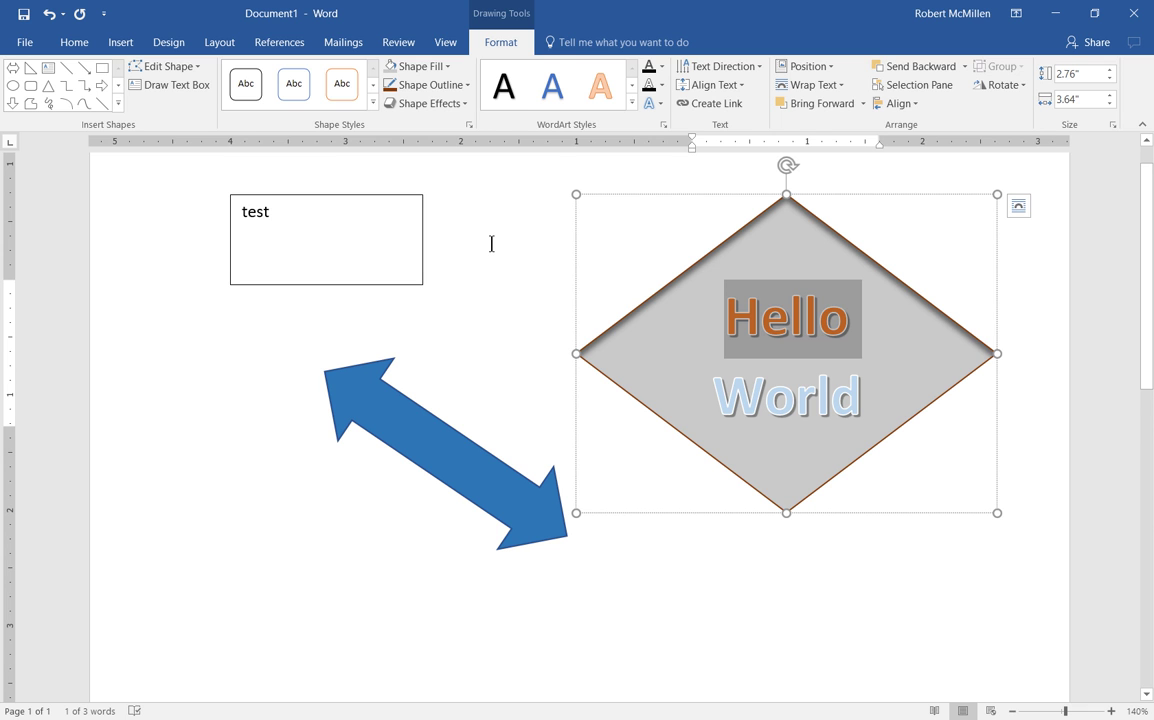
{"action": "left_click", "coordinate": [491, 243]}
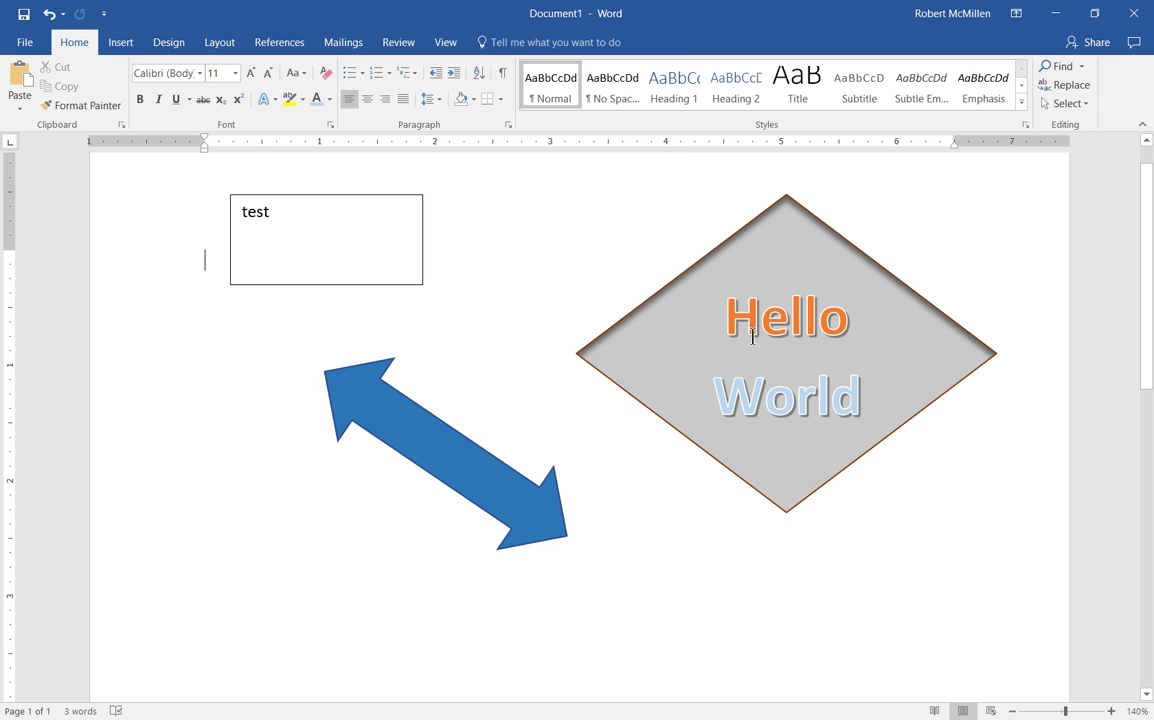
- Rotate all text in the "Hello World" diamond by 90°
{"action": "left_click", "coordinate": [686, 316]}
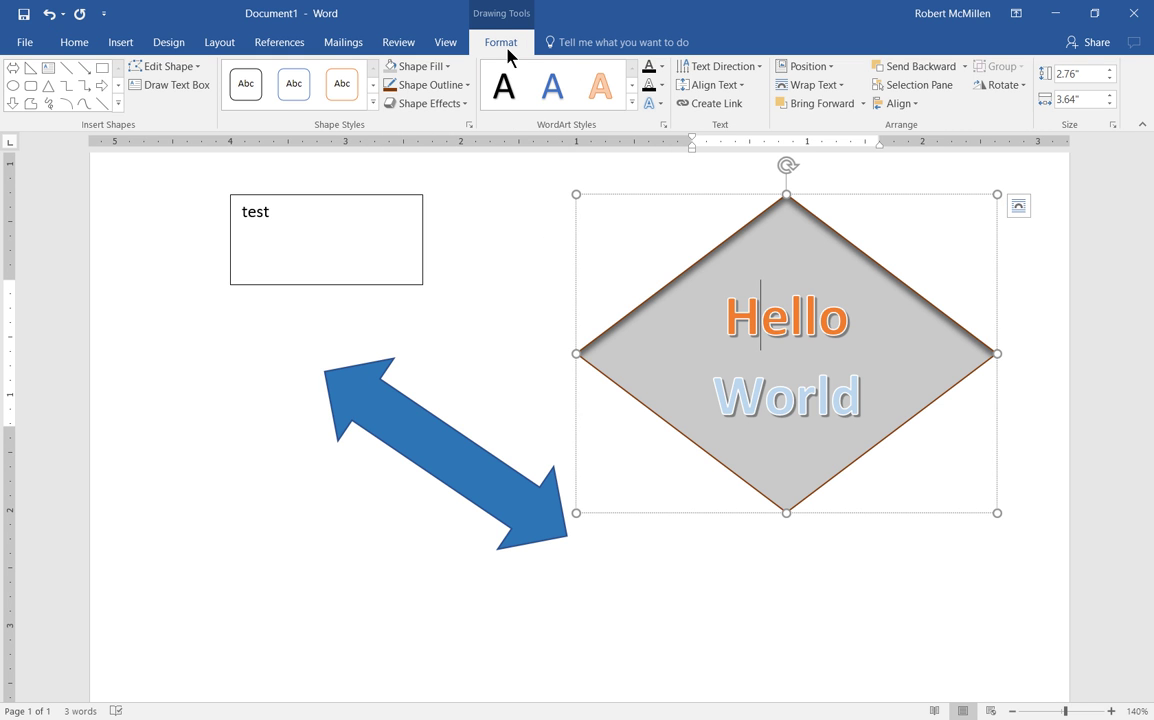
{"action": "left_click", "coordinate": [759, 70]}
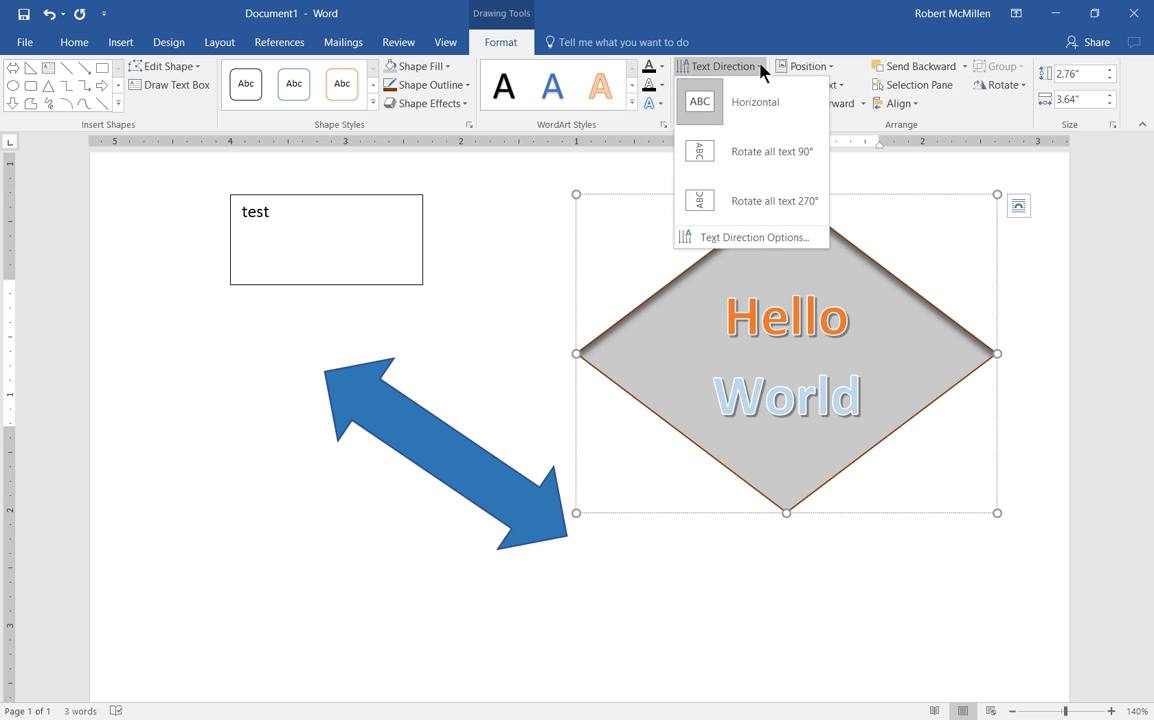
{"action": "left_click", "coordinate": [759, 152]}
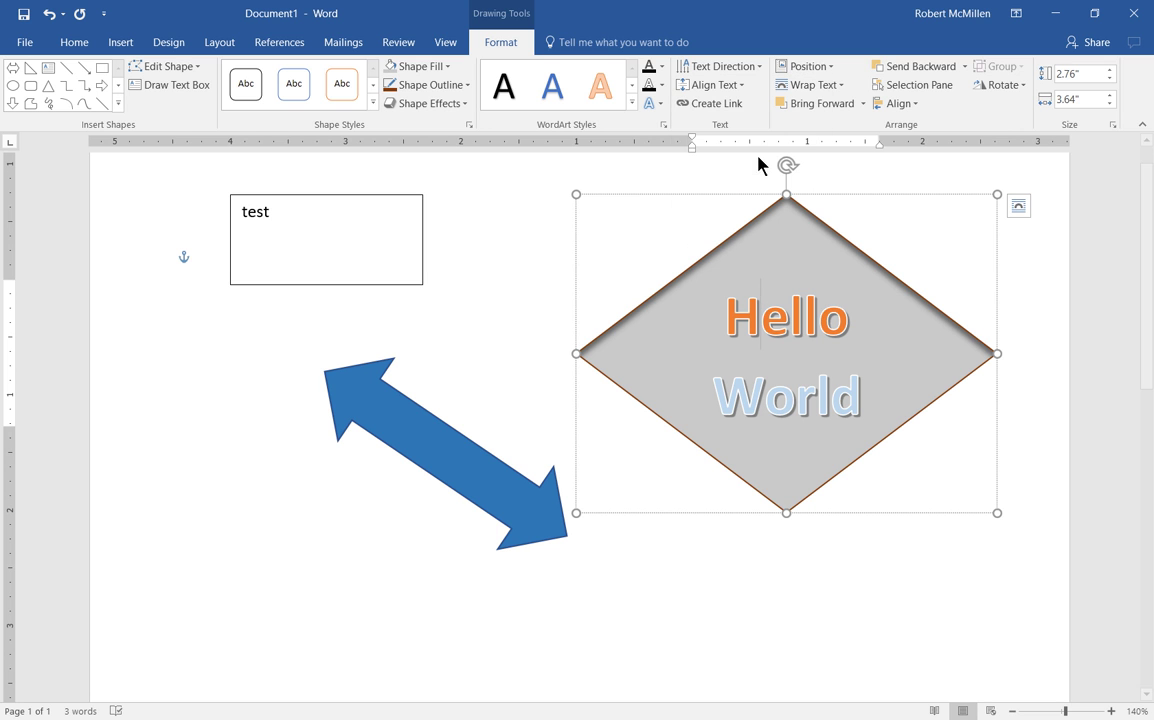
- Rotate all text in the diamond by 270° and stretch the diamond downward to 3.64" high
{"action": "left_click", "coordinate": [742, 86]}
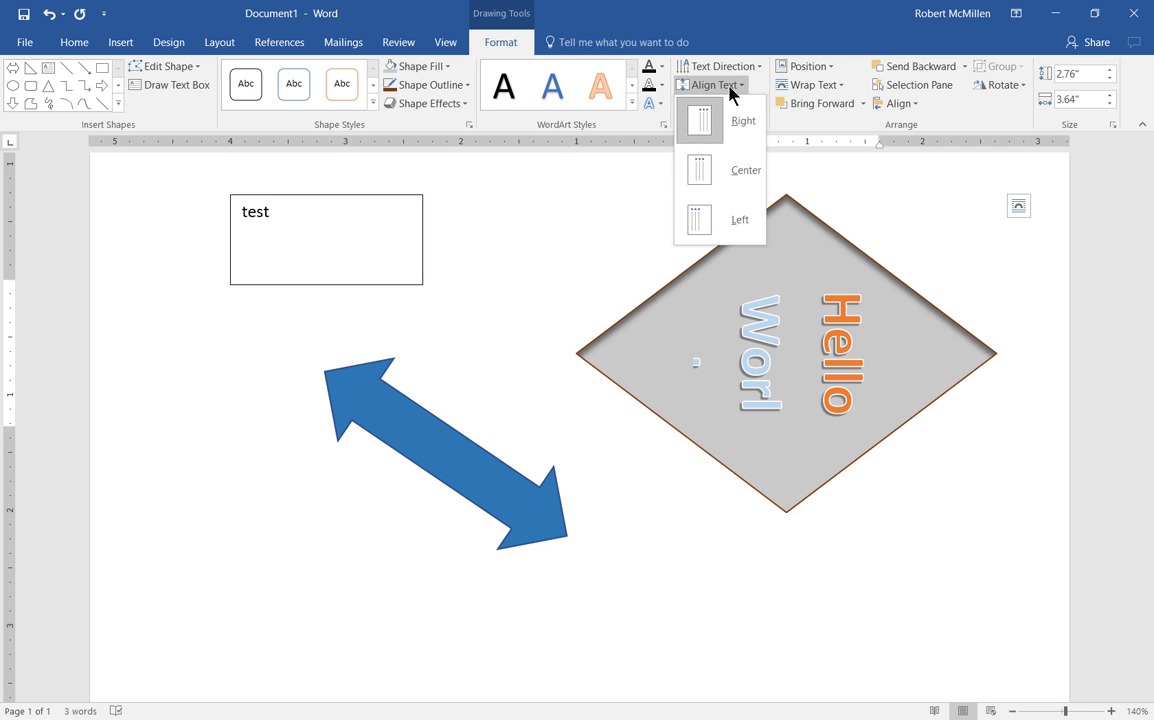
{"action": "left_click", "coordinate": [718, 66]}
{"action": "left_click", "coordinate": [718, 66]}
{"action": "left_click", "coordinate": [736, 210]}
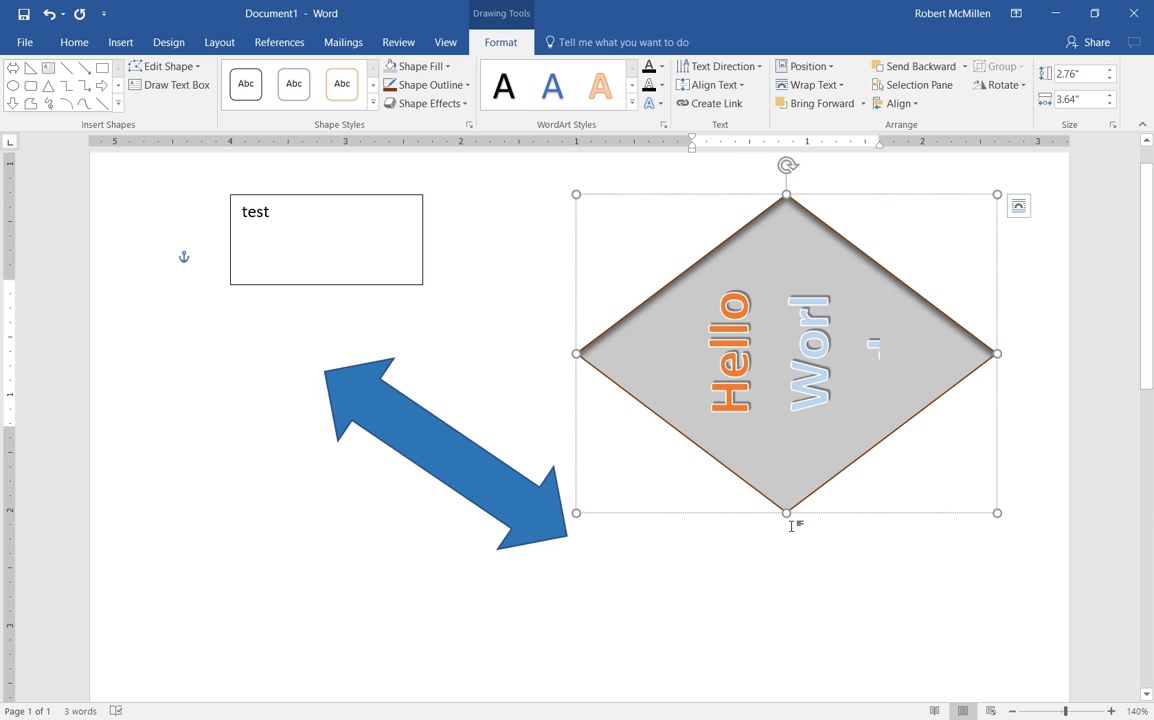
{"action": "key", "text": "Escape"}
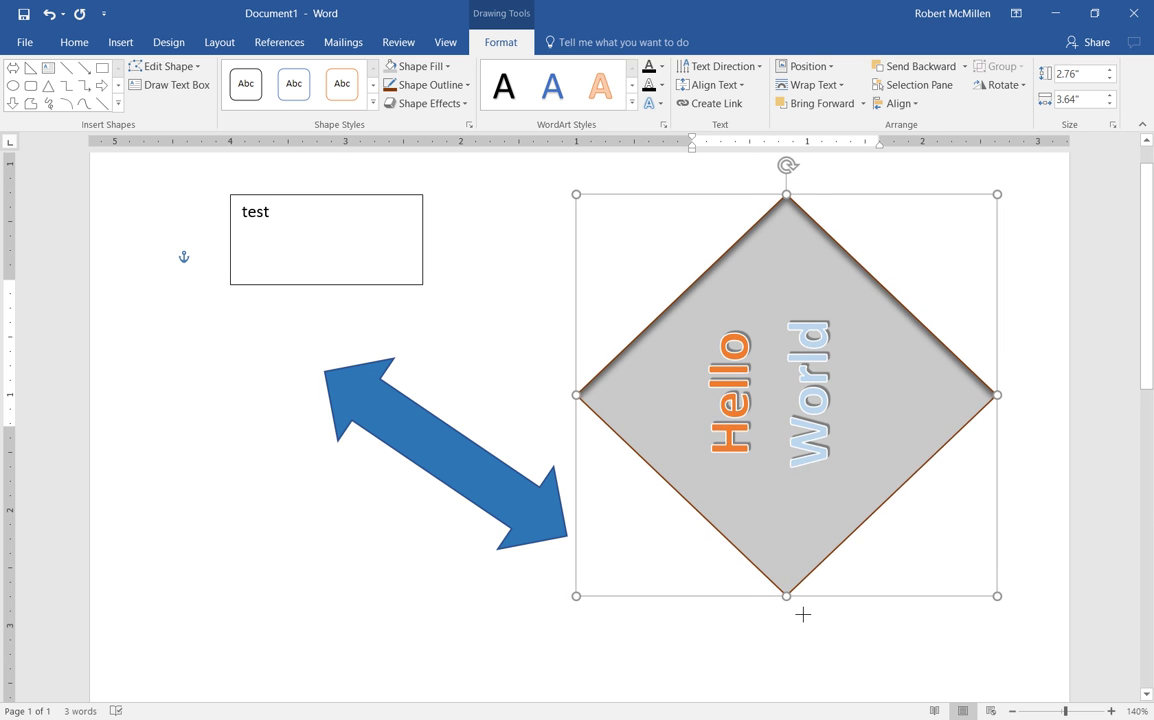
- Set the diamond's text direction to Horizontal and its text alignment to Top
{"action": "left_click", "coordinate": [752, 68]}
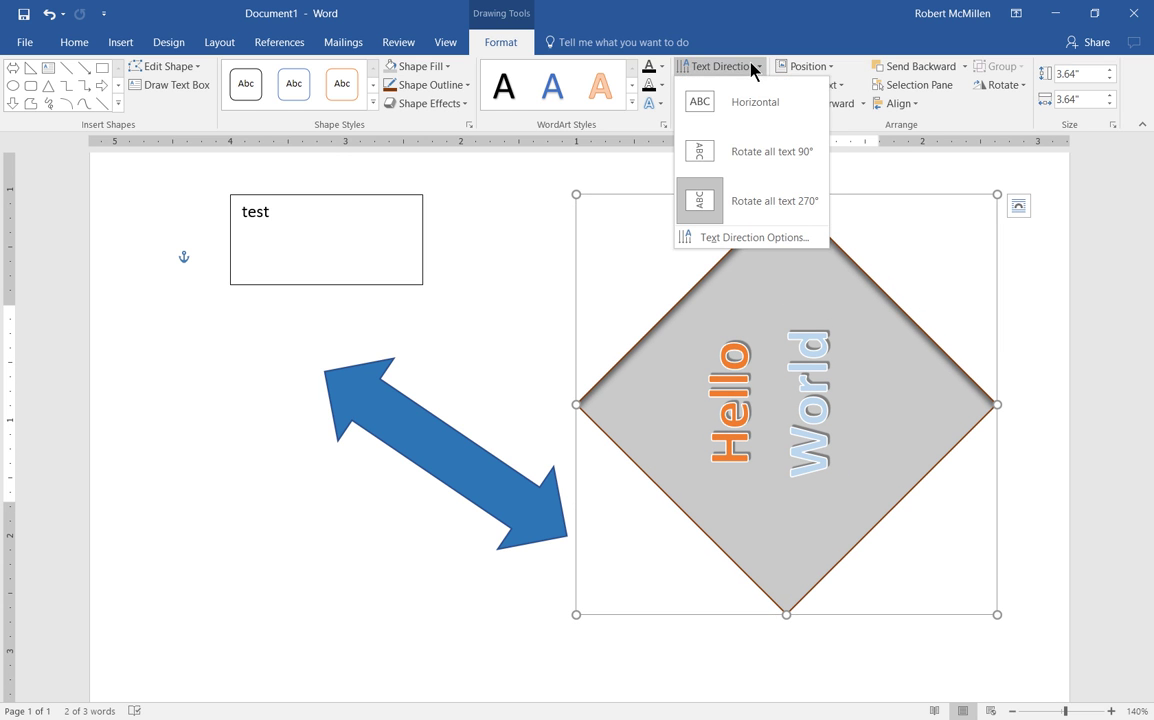
{"action": "left_click", "coordinate": [748, 102]}
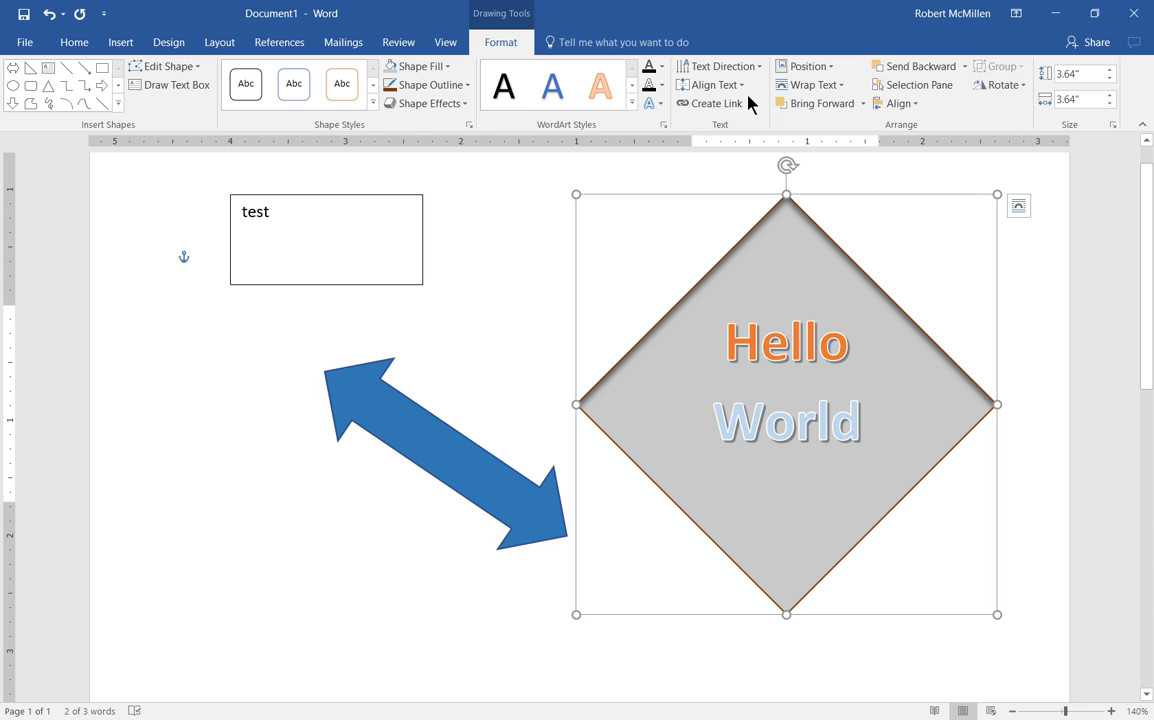
{"action": "left_click", "coordinate": [737, 86]}
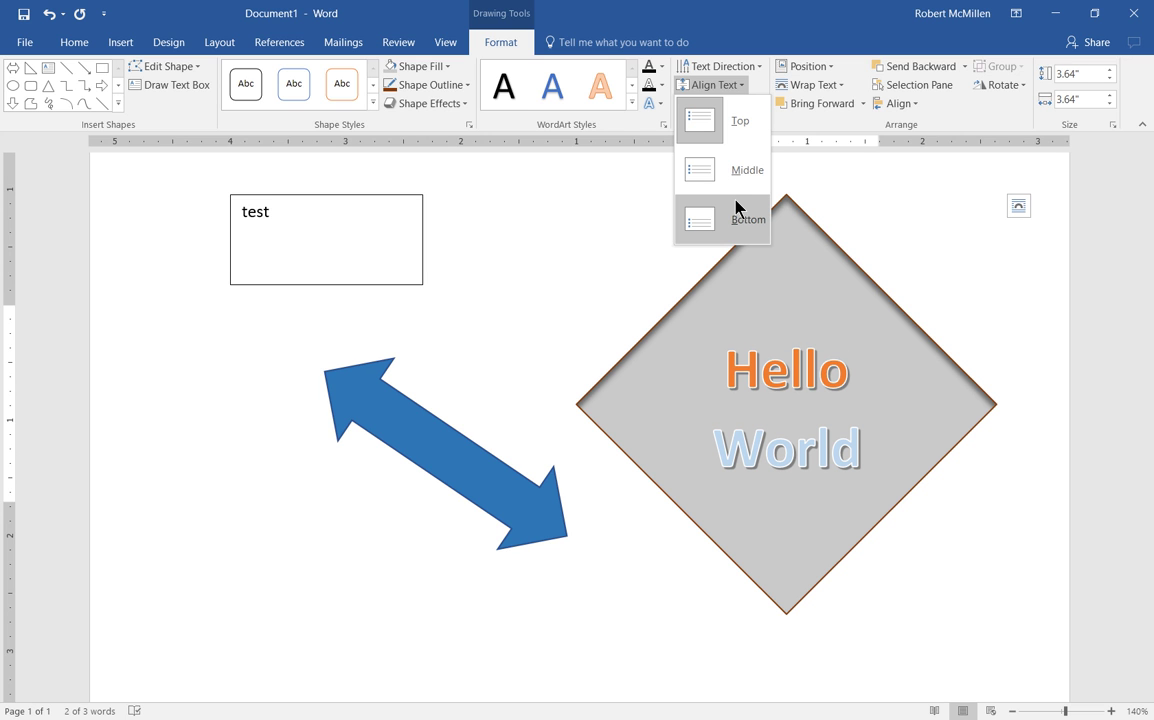
{"action": "left_click", "coordinate": [722, 122]}
- Try positioning the diamond at the bottom center of the page with text wrapping, and undo the move
{"action": "left_click", "coordinate": [824, 68]}
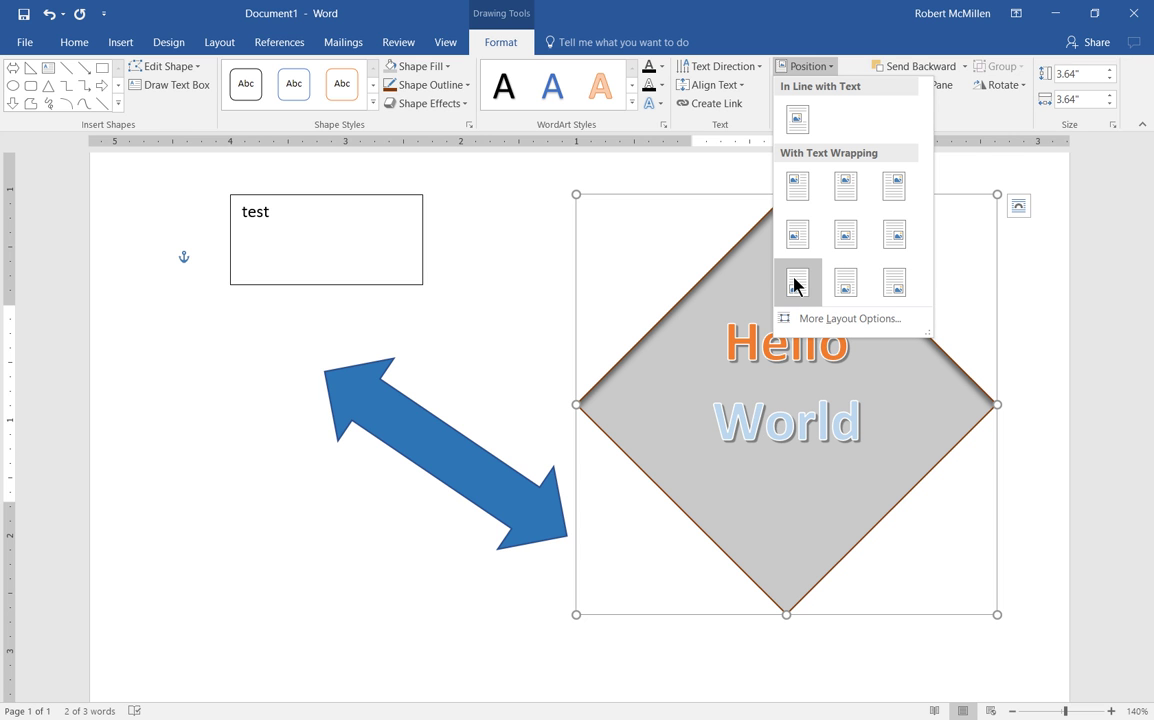
{"action": "left_click", "coordinate": [842, 284]}
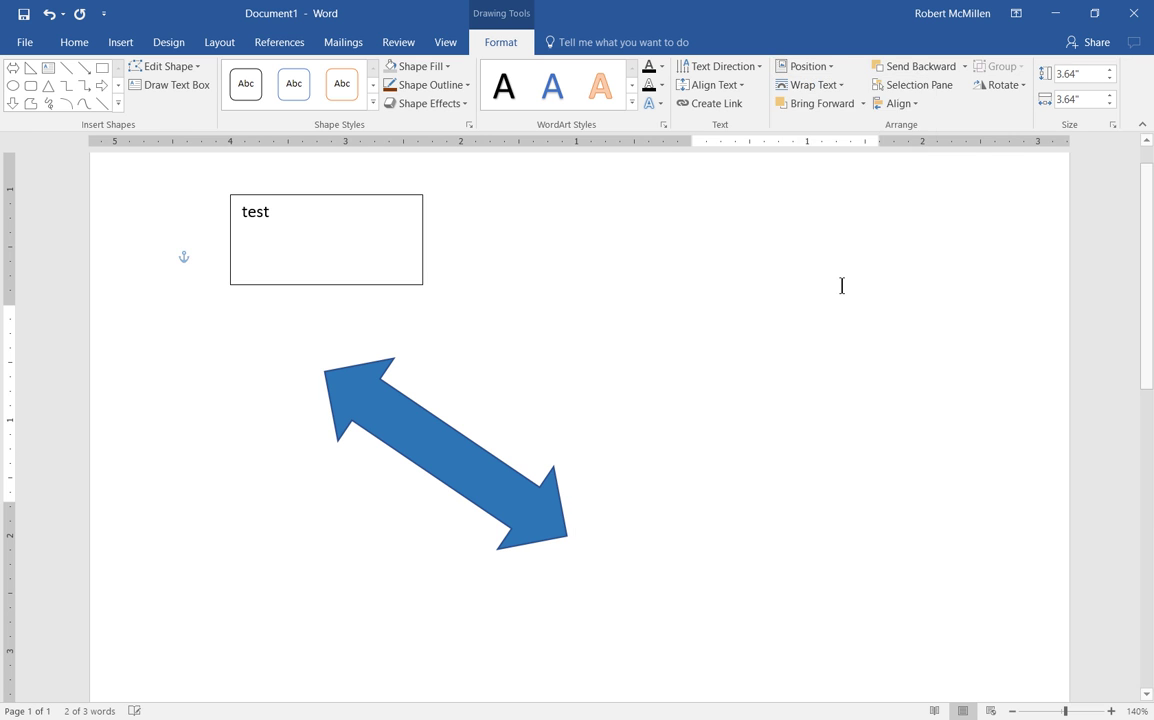
{"action": "left_click", "coordinate": [50, 18]}
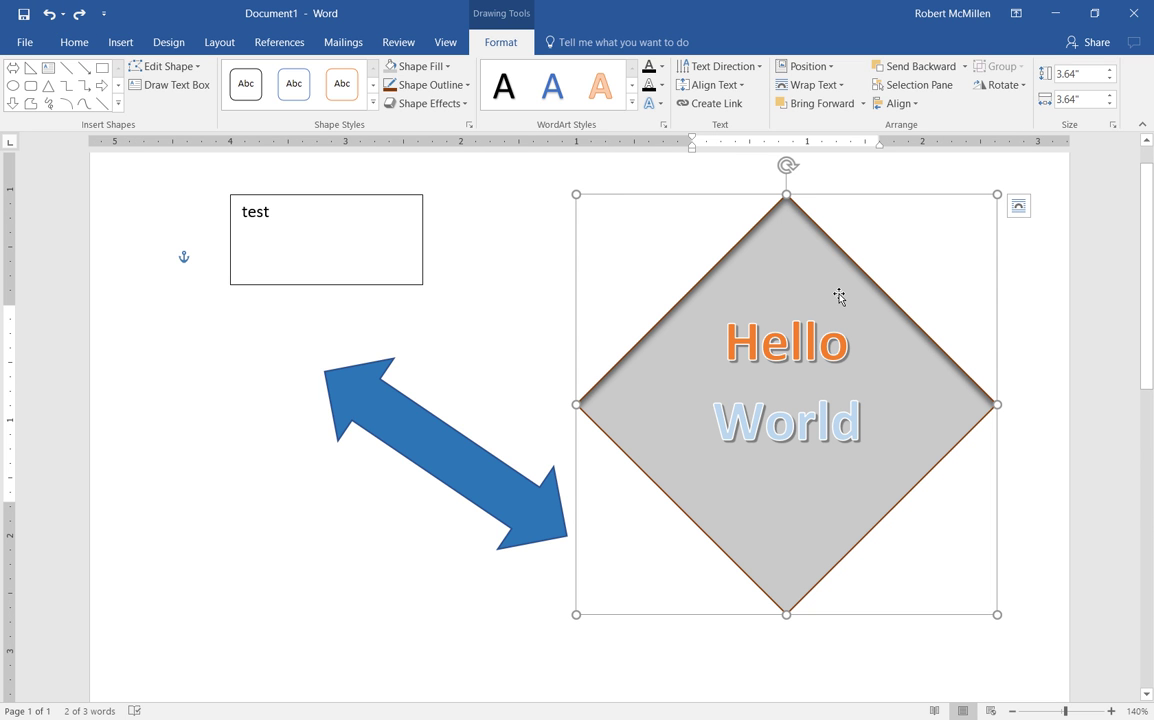
{"action": "left_click", "coordinate": [840, 85]}
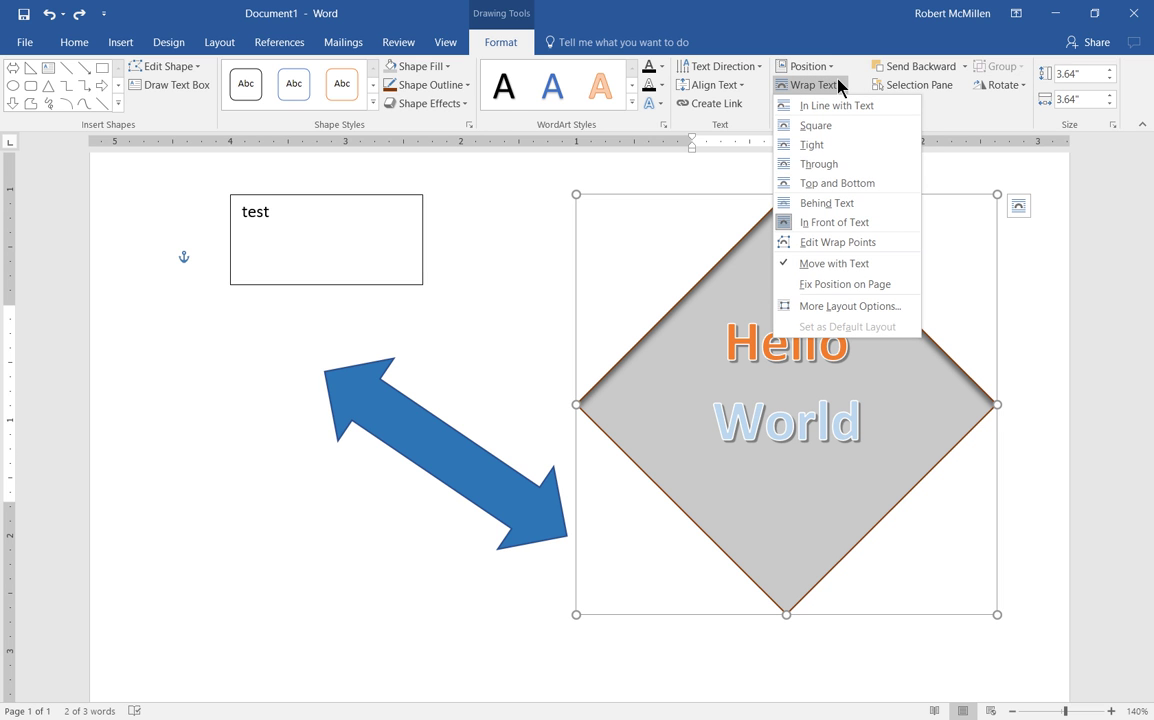
{"action": "left_click", "coordinate": [839, 85]}
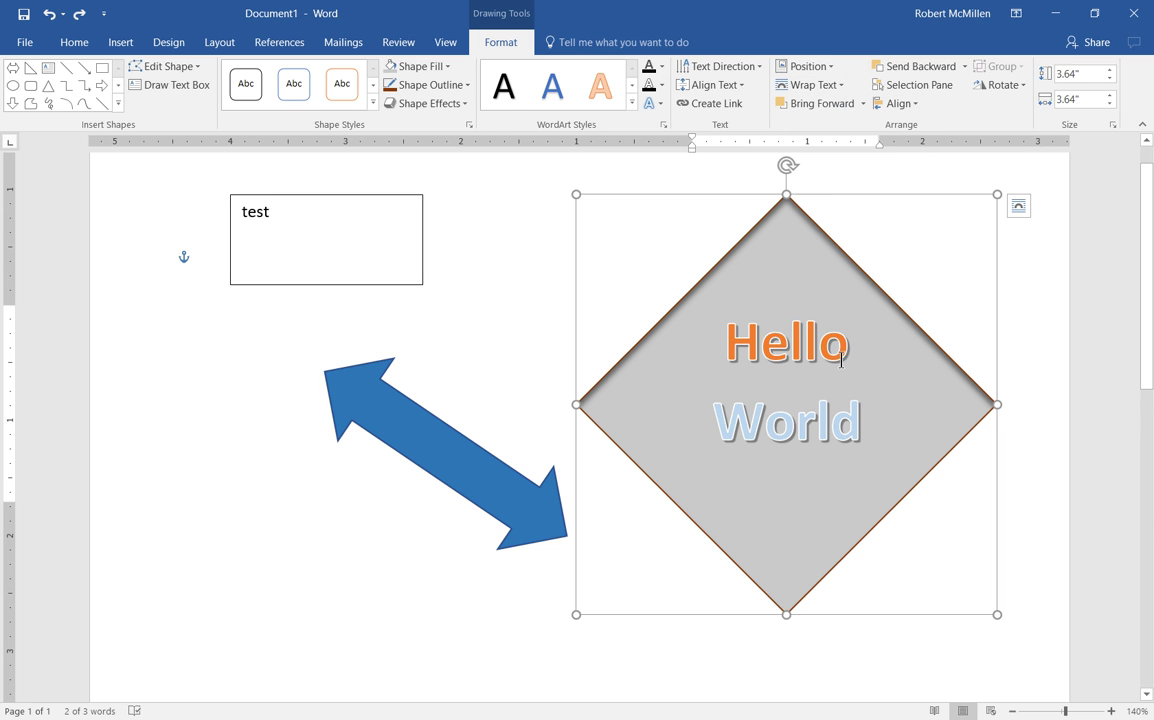
{"action": "left_click", "coordinate": [875, 412]}
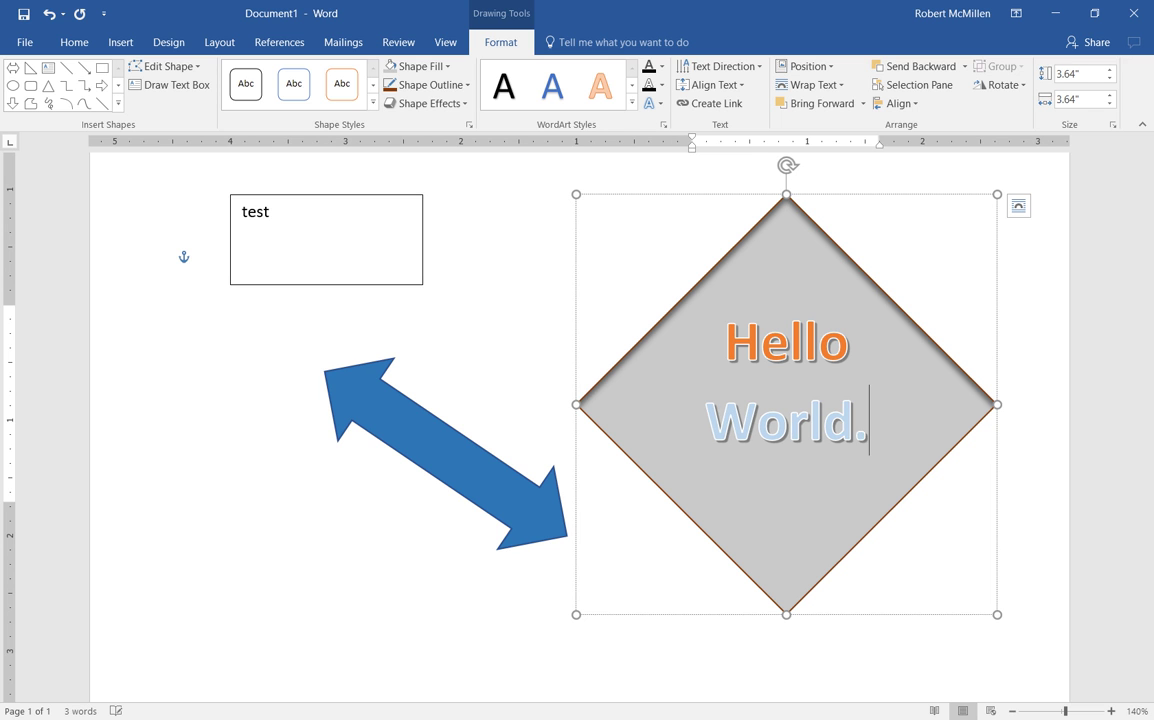
{"action": "key", "text": "Escape"}
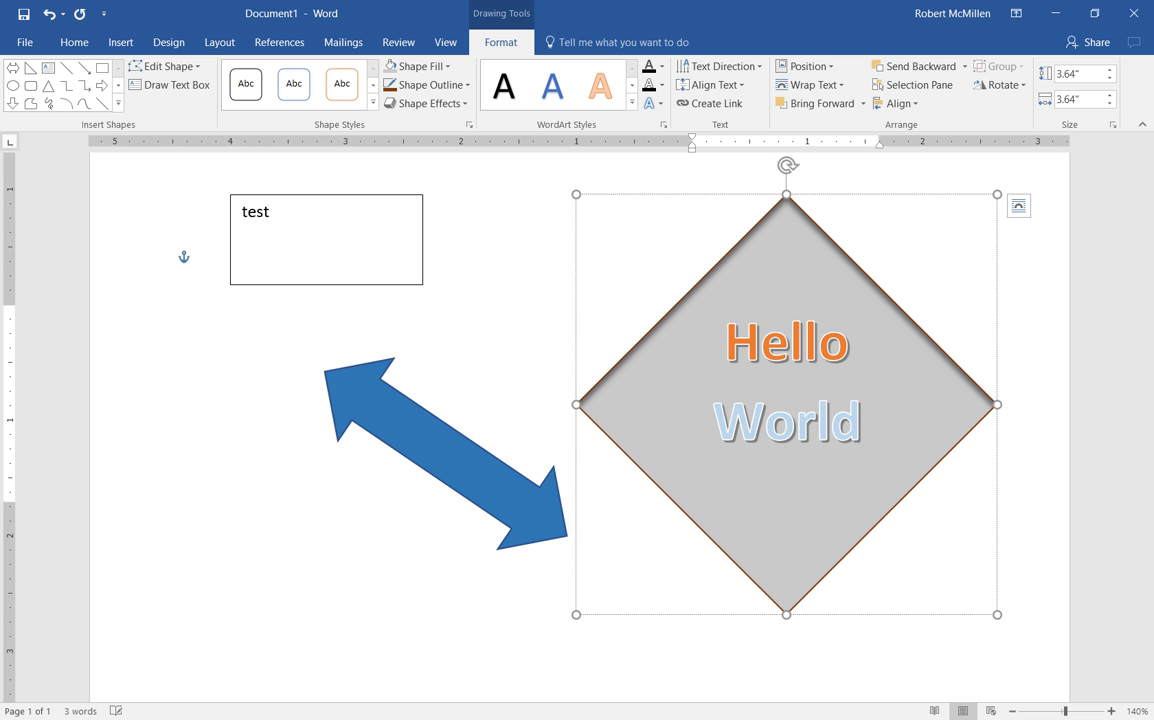
- Try the Square text wrapping style on the "Hello World" diamond
{"action": "left_click", "coordinate": [829, 88]}
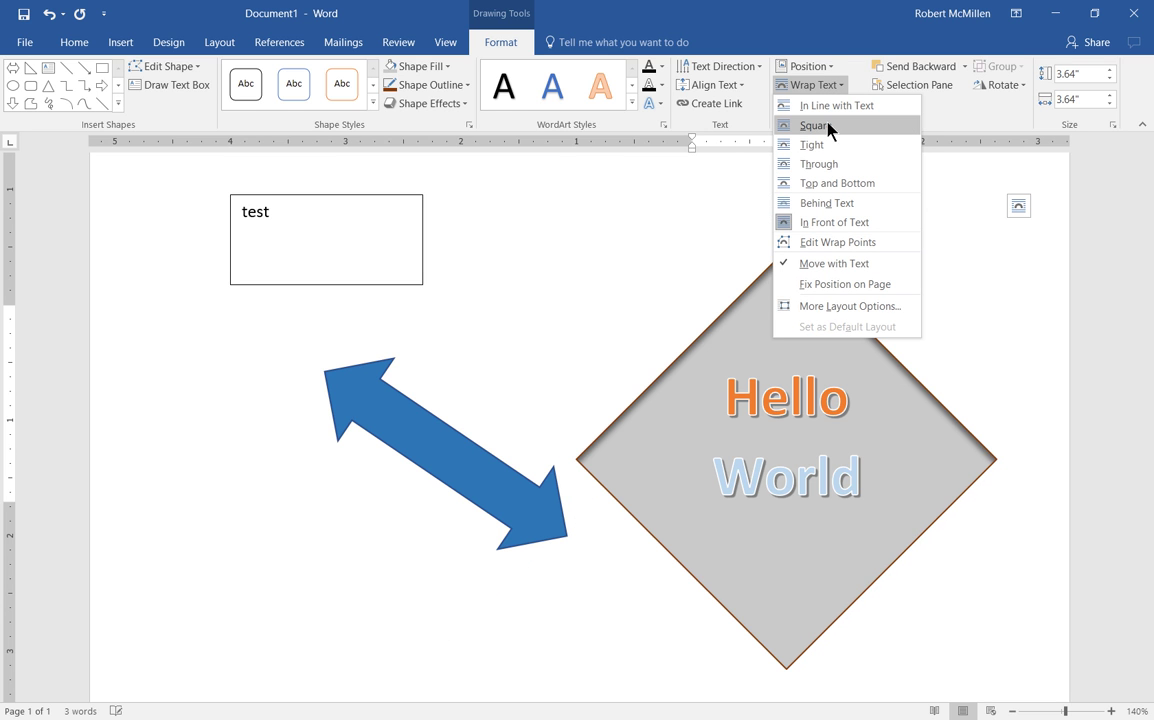
{"action": "left_click", "coordinate": [815, 126]}
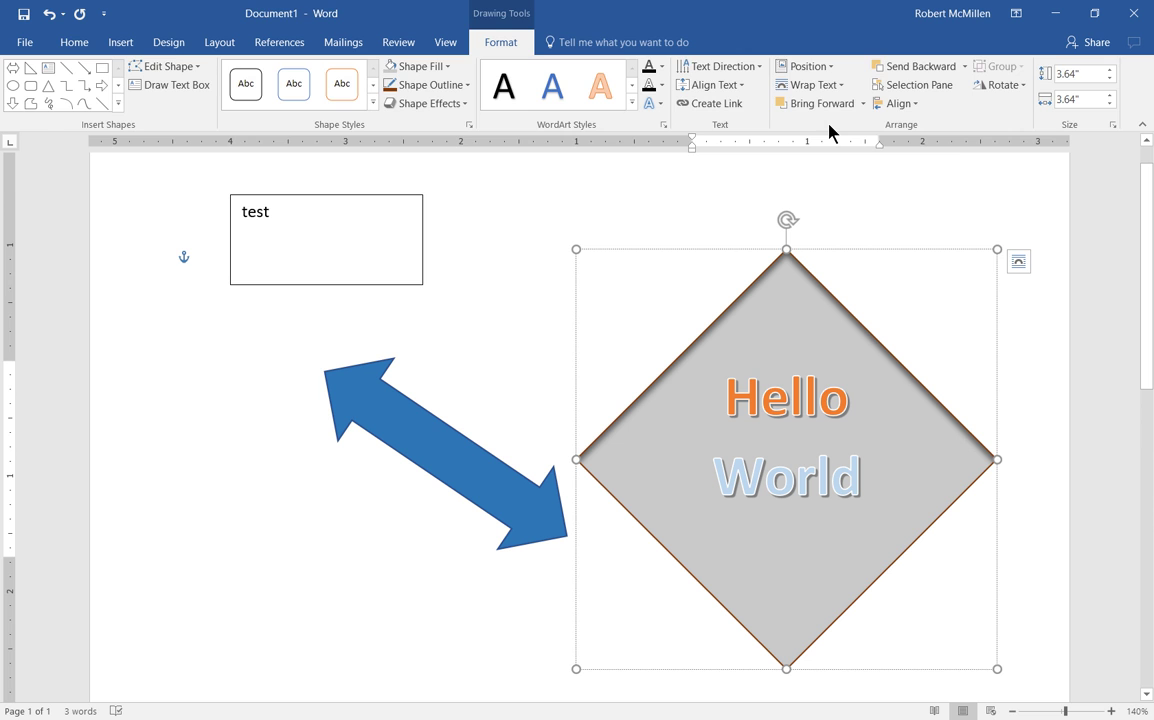
{"action": "left_click", "coordinate": [700, 215]}
- Delete the blue double-headed arrow from the page
{"action": "left_click", "coordinate": [440, 434]}
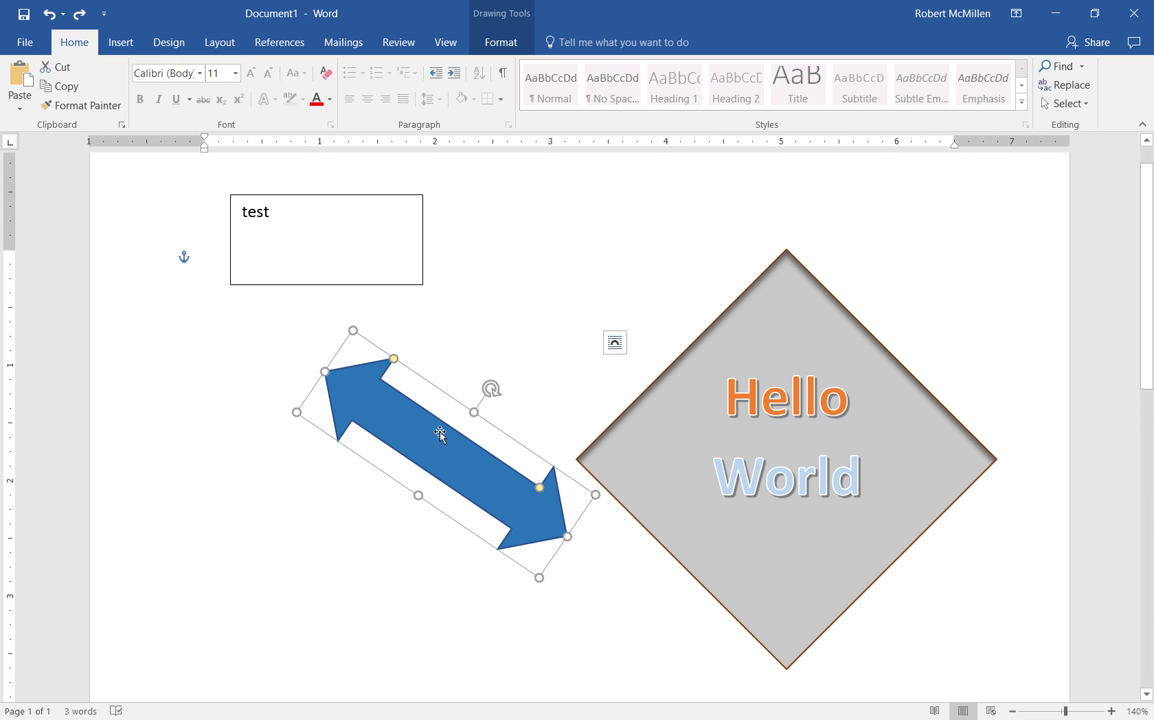
{"action": "key", "text": "Delete"}
- Add a row of dots after "World" and stretch the diamond leftward to about 6.32" wide
{"action": "double_click", "coordinate": [685, 443]}
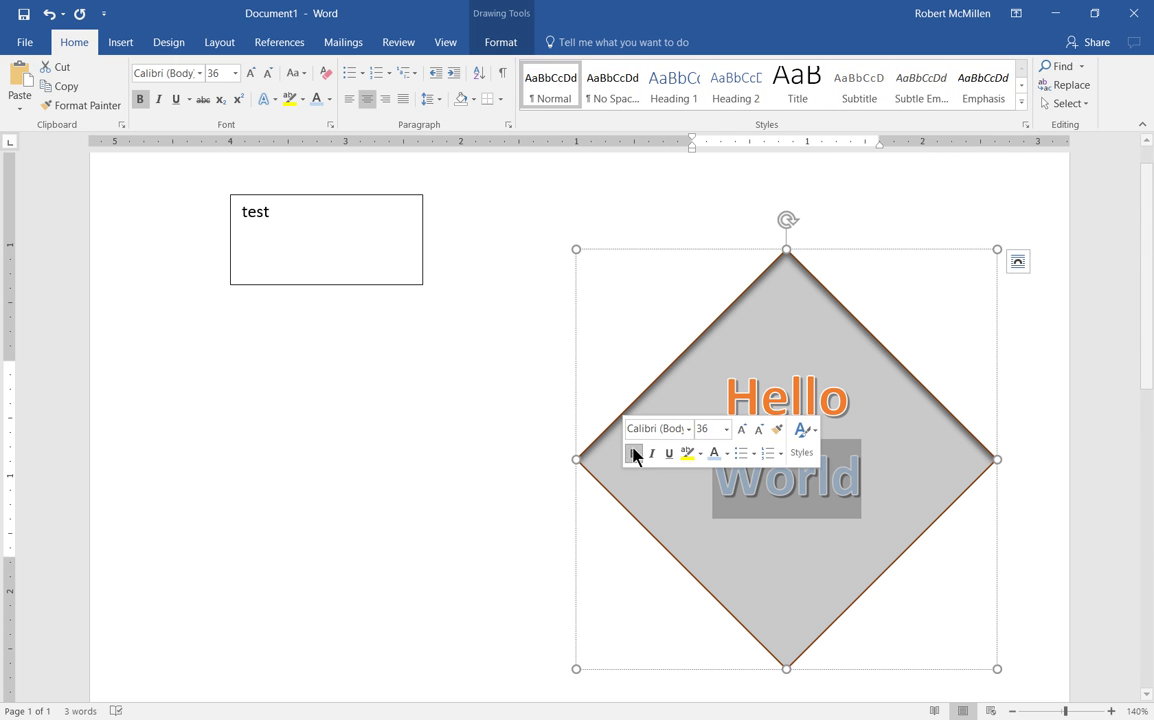
{"action": "left_click_drag", "start_coordinate": [576, 459], "coordinate": [267, 459]}
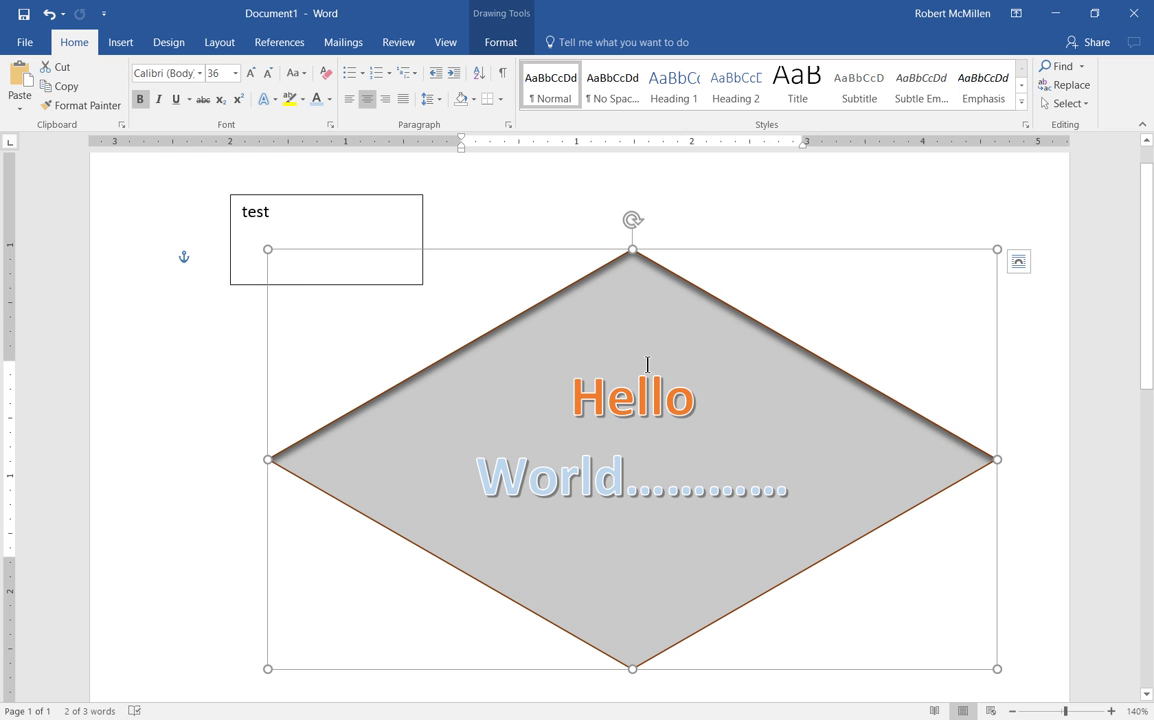
- Examine the diamond's text wrapping styles in the advanced layout options and cancel without changing them
{"action": "left_click", "coordinate": [492, 40]}
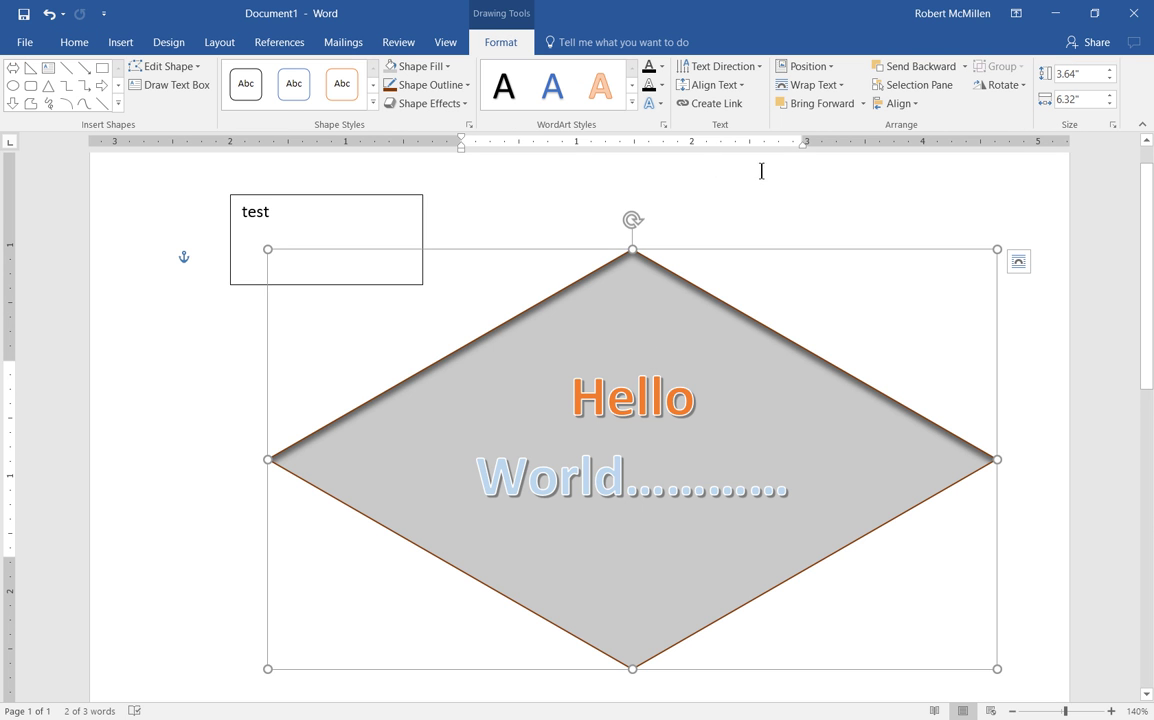
{"action": "left_click", "coordinate": [841, 87]}
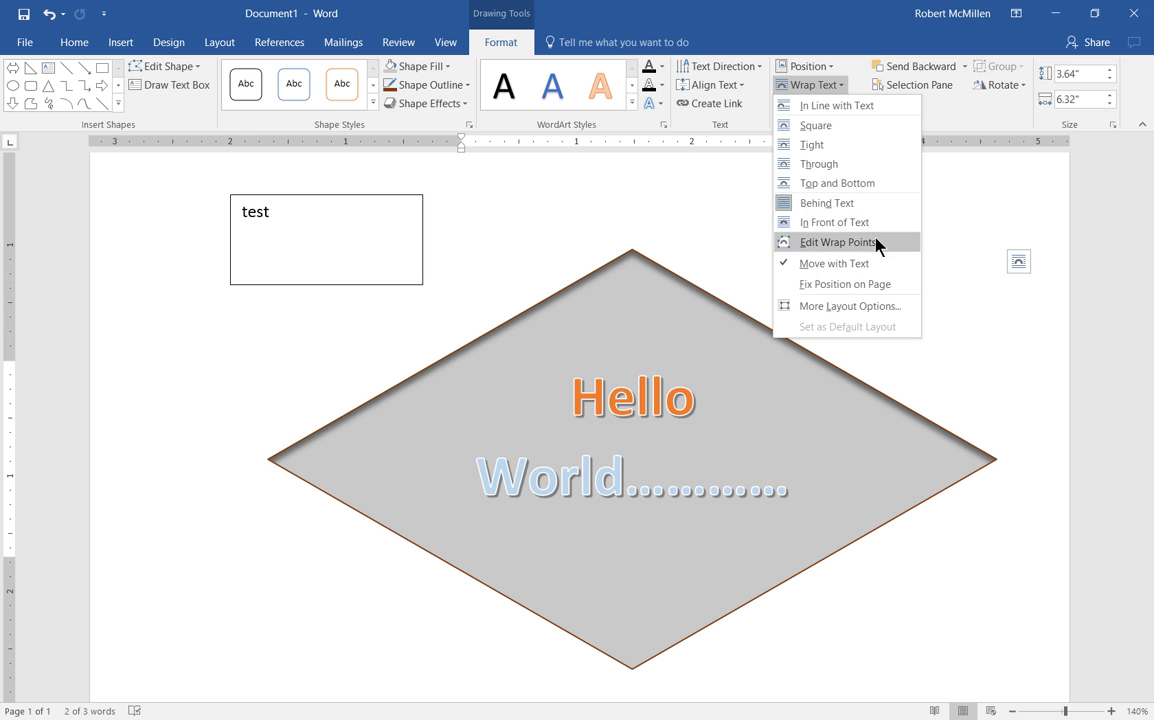
{"action": "left_click", "coordinate": [891, 310]}
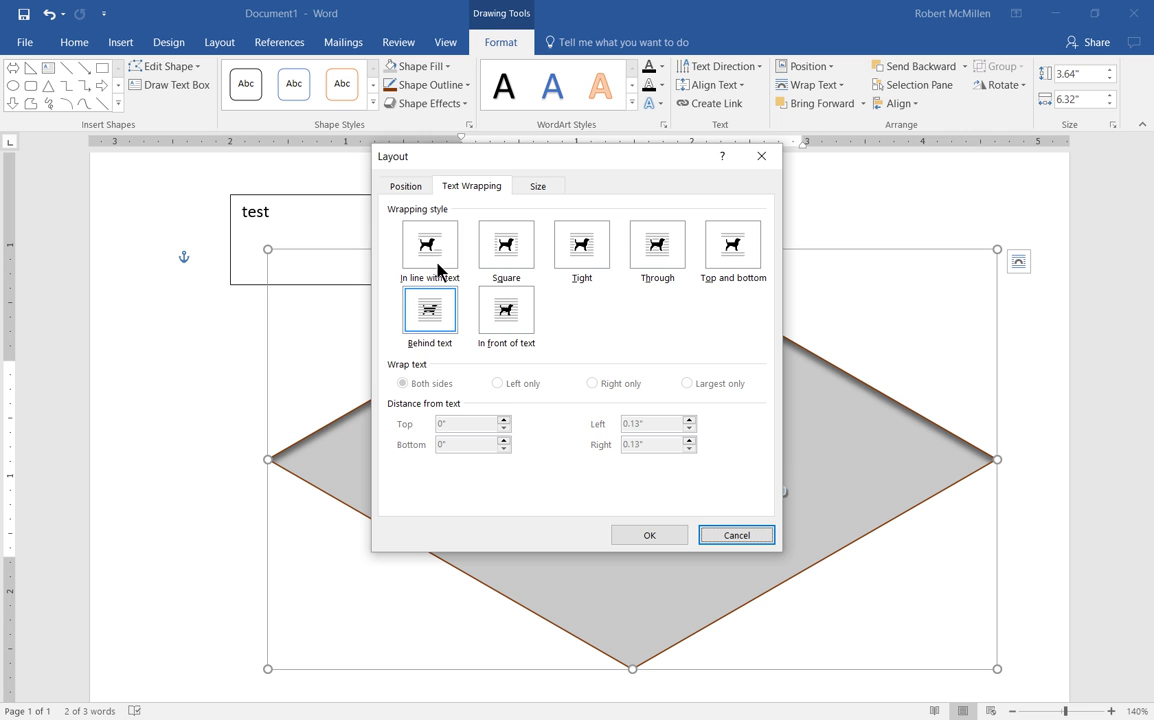
{"action": "left_click", "coordinate": [737, 535]}
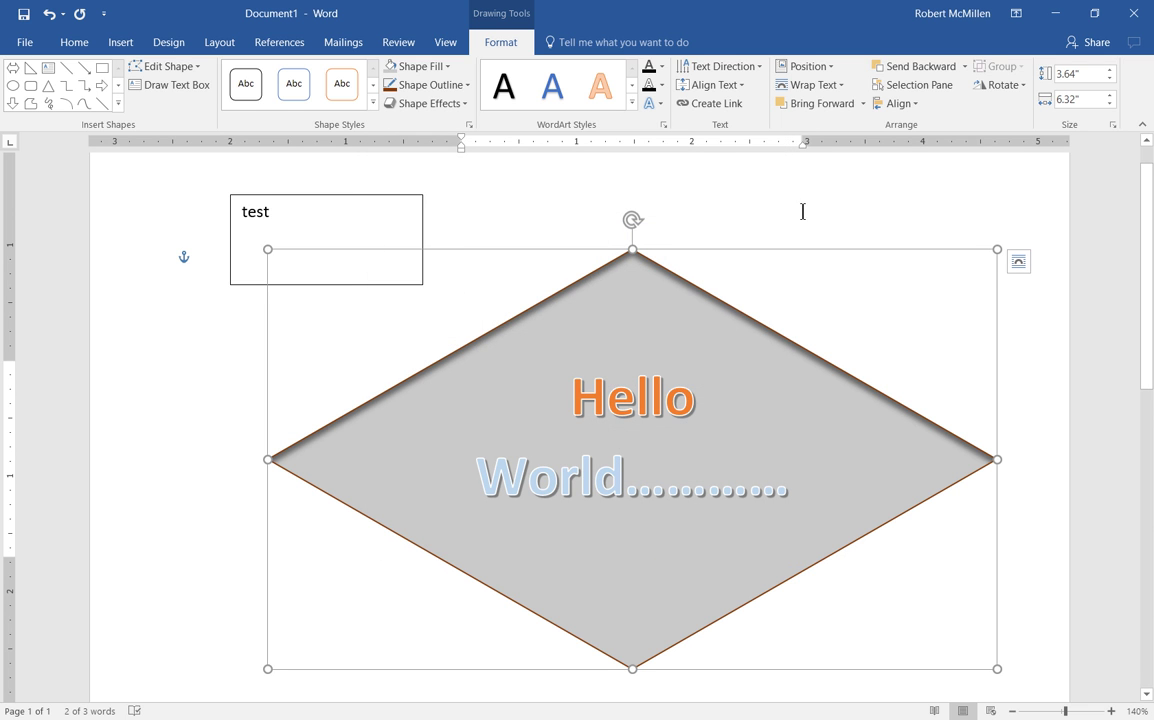
- Bring the diamond forward one level and send it backward again
{"action": "left_click", "coordinate": [818, 108]}
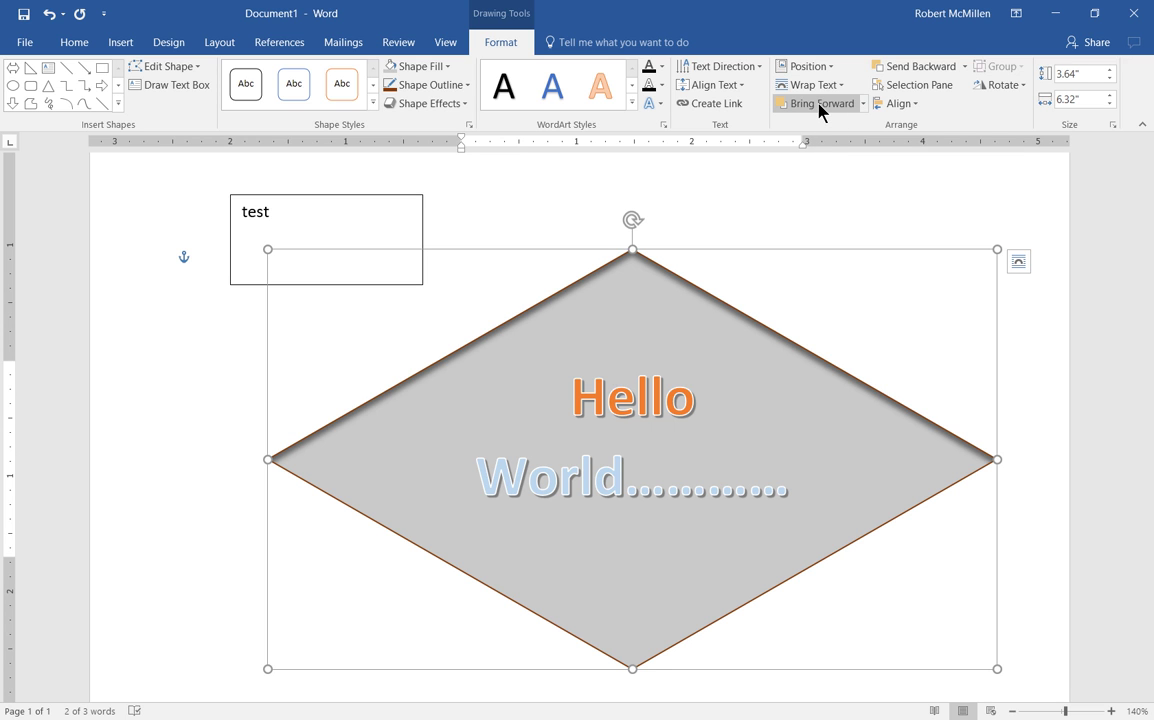
{"action": "left_click", "coordinate": [912, 69]}
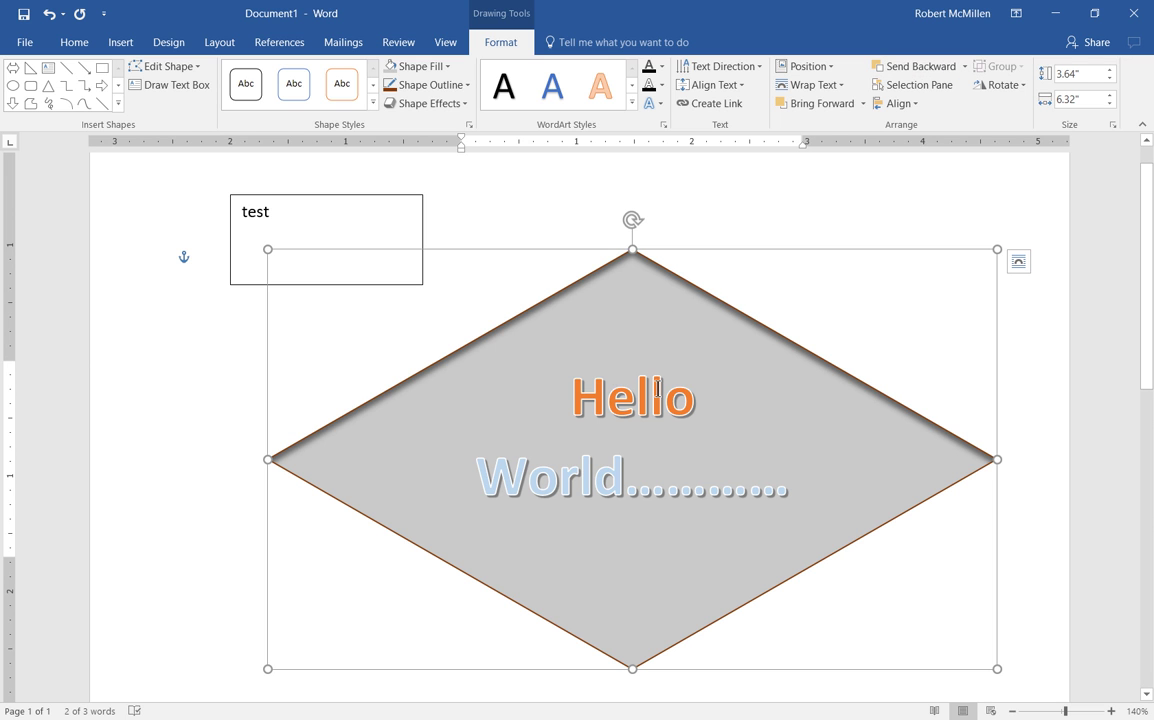
- Shrink the diamond from its lower-right corner to about 2.59" high and 4.31" wide
{"action": "left_click", "coordinate": [665, 335]}
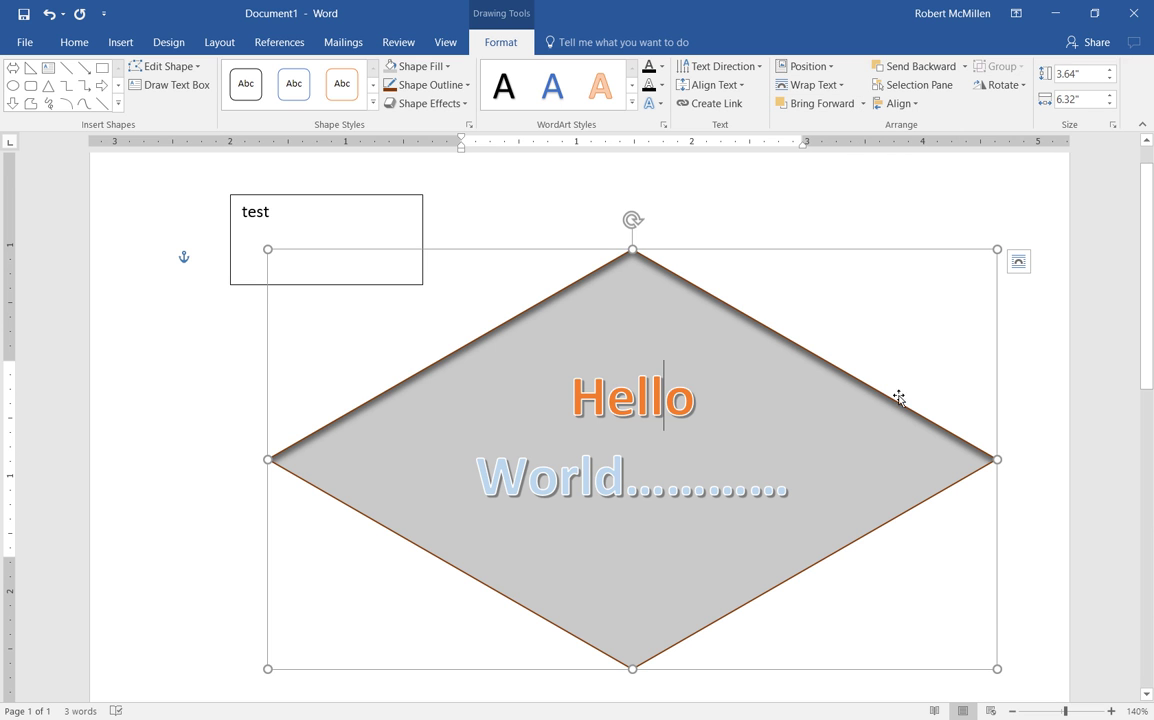
{"action": "left_click_drag", "start_coordinate": [997, 668], "coordinate": [766, 548]}
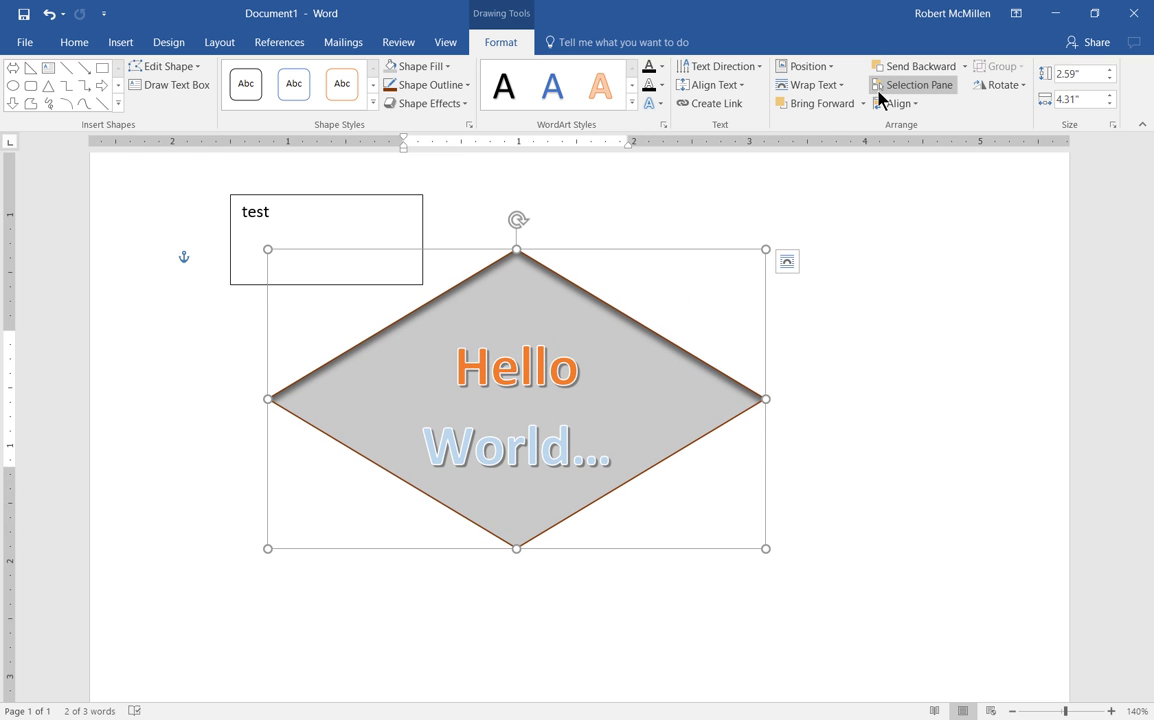
{"action": "key", "text": "super"}
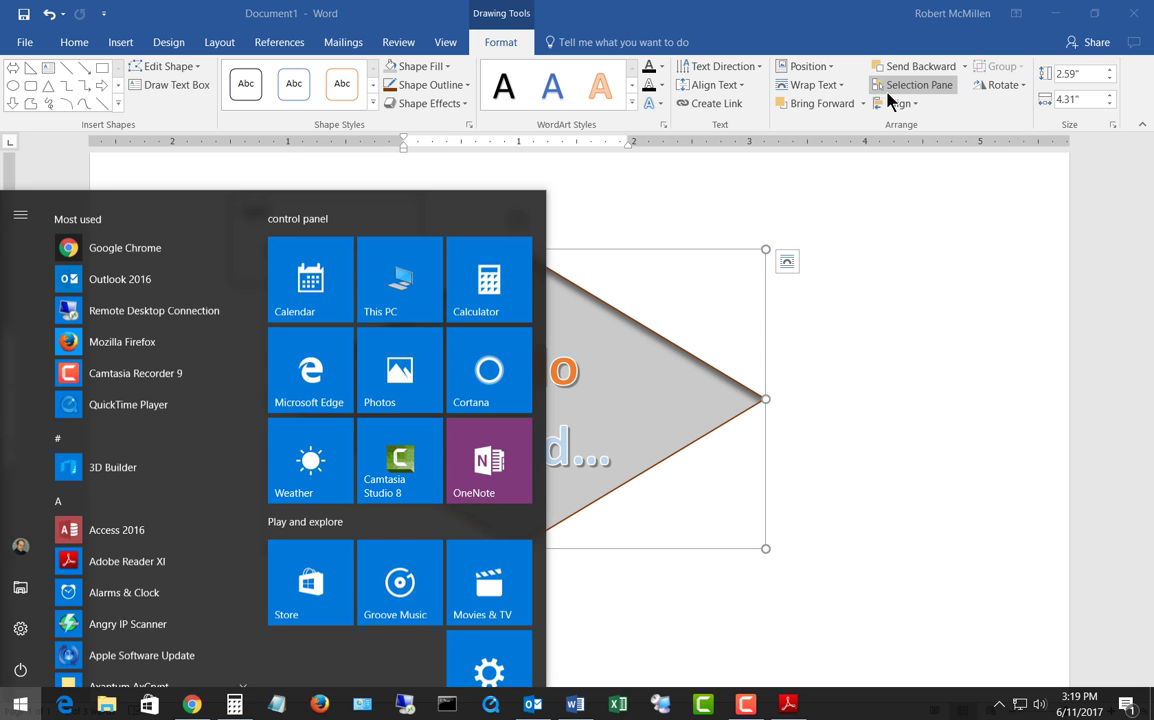
{"action": "key", "text": "super"}
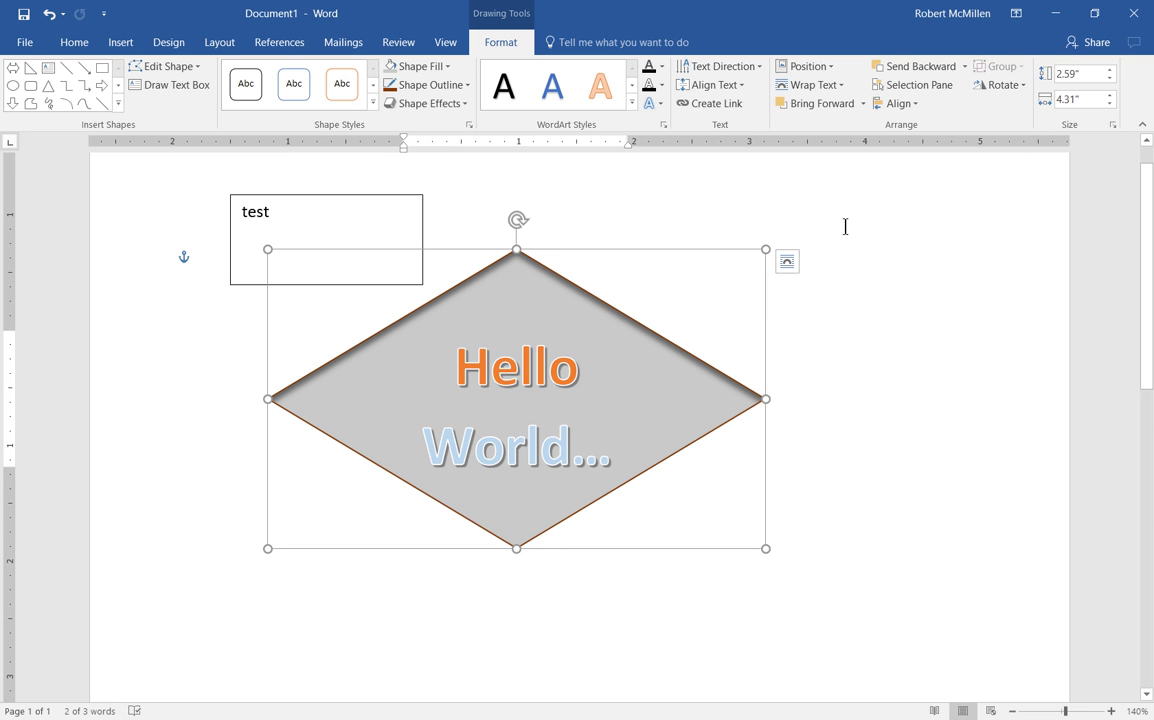
{"action": "key", "text": "alt"}
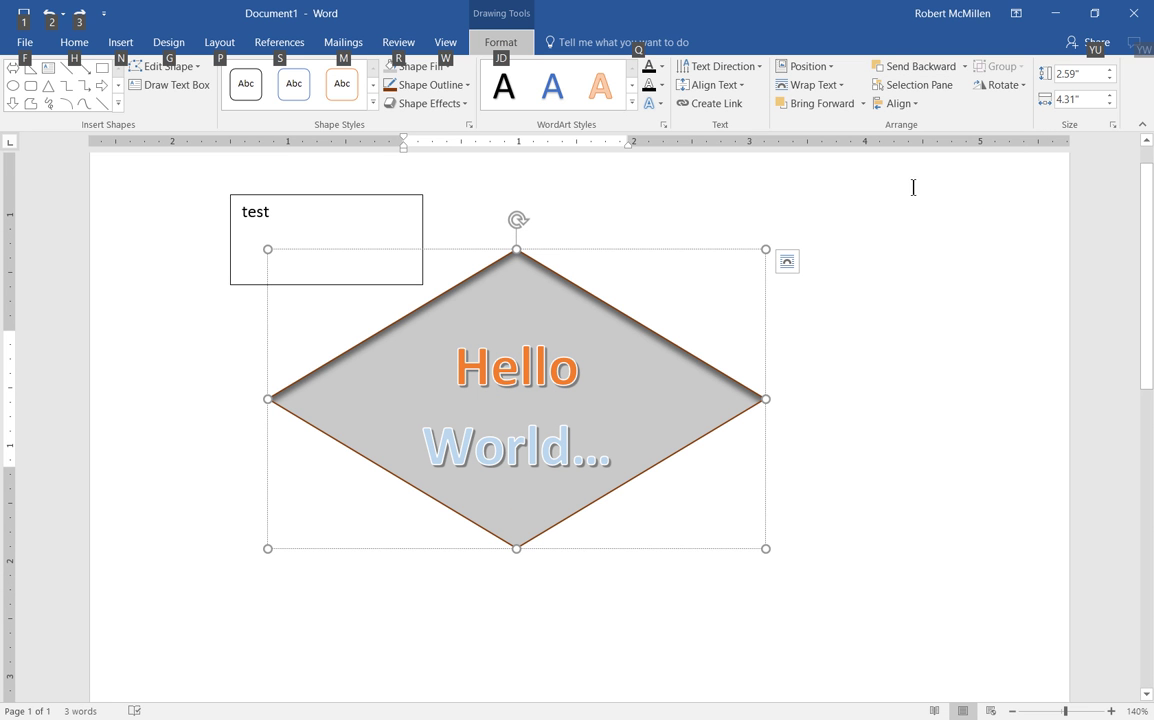
- Try aligning the diamond to the left margin and to the right margin
{"action": "left_click", "coordinate": [908, 106]}
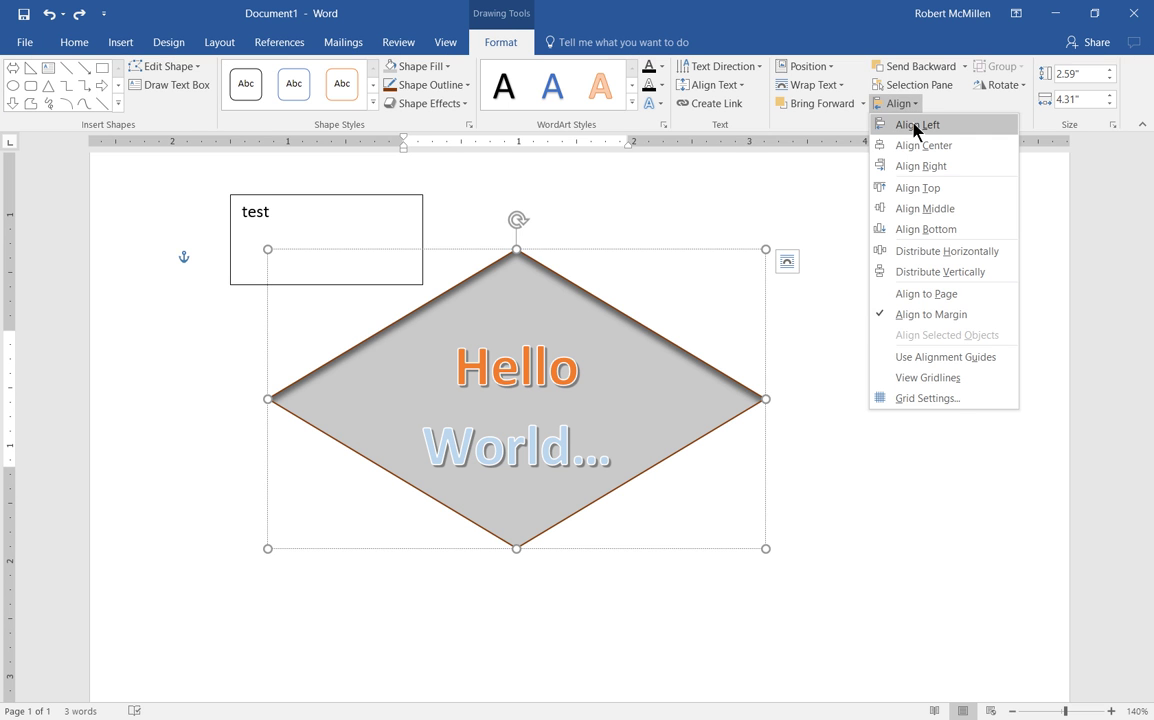
{"action": "left_click", "coordinate": [914, 127]}
{"action": "left_click", "coordinate": [912, 106]}
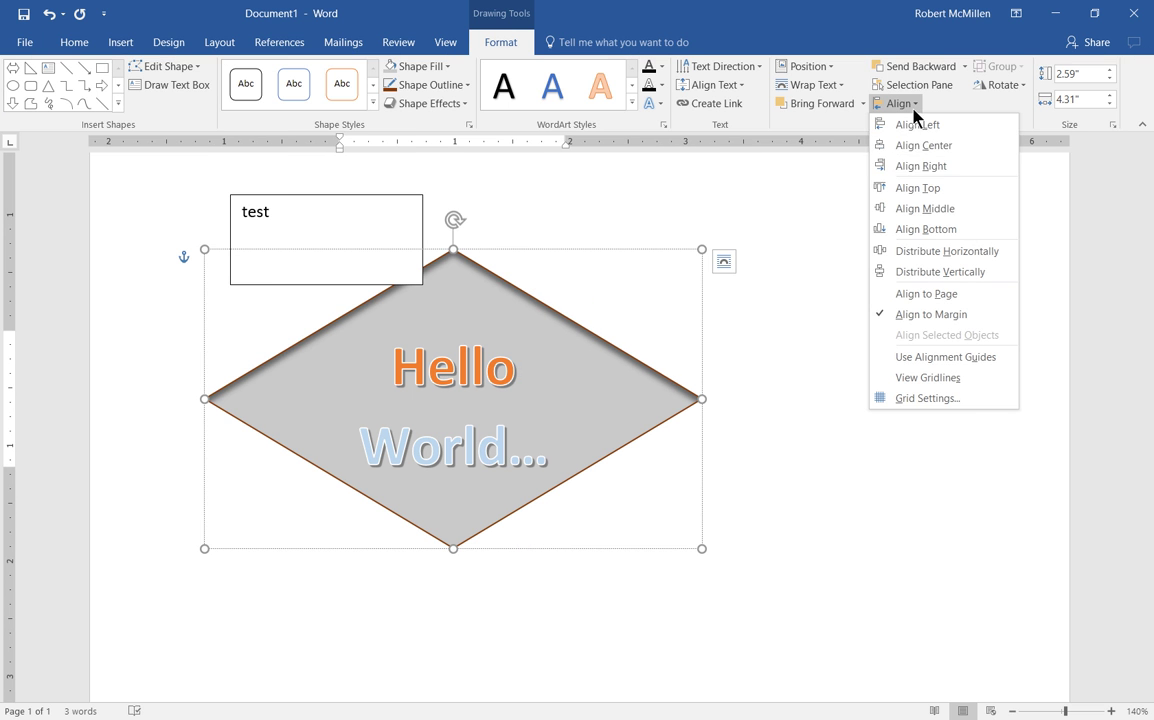
{"action": "left_click", "coordinate": [941, 170]}
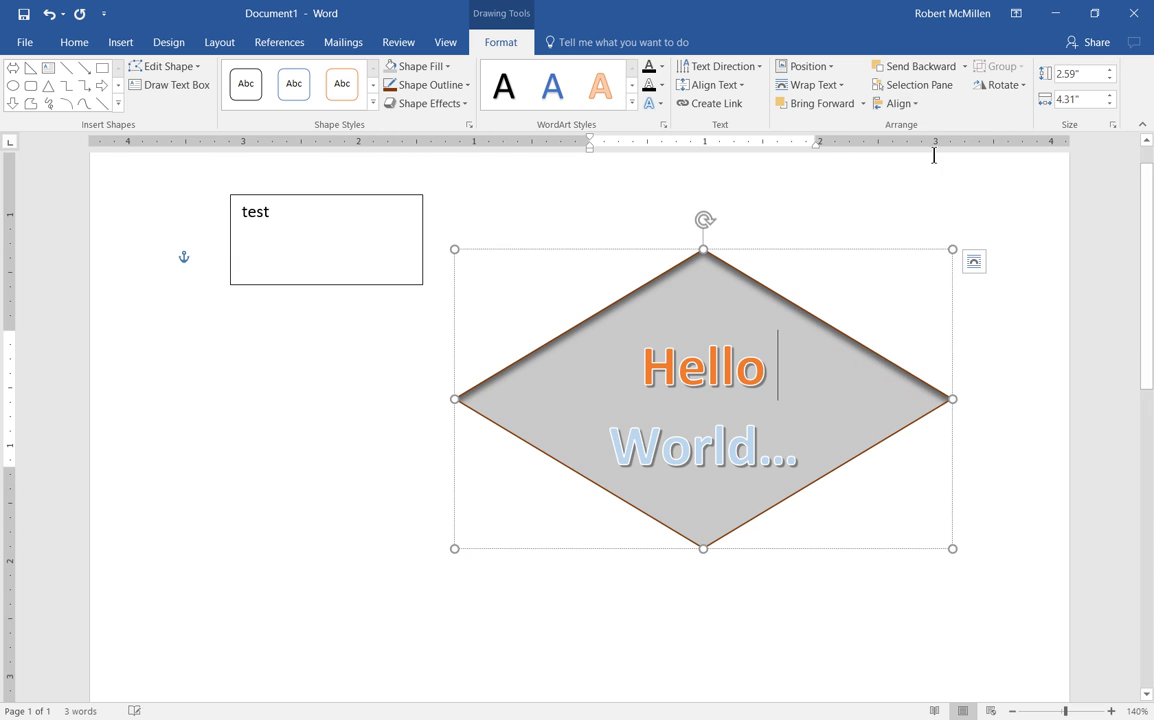
- Center the diamond horizontally between the page margins
{"action": "left_click", "coordinate": [912, 108]}
{"action": "left_click", "coordinate": [930, 147]}
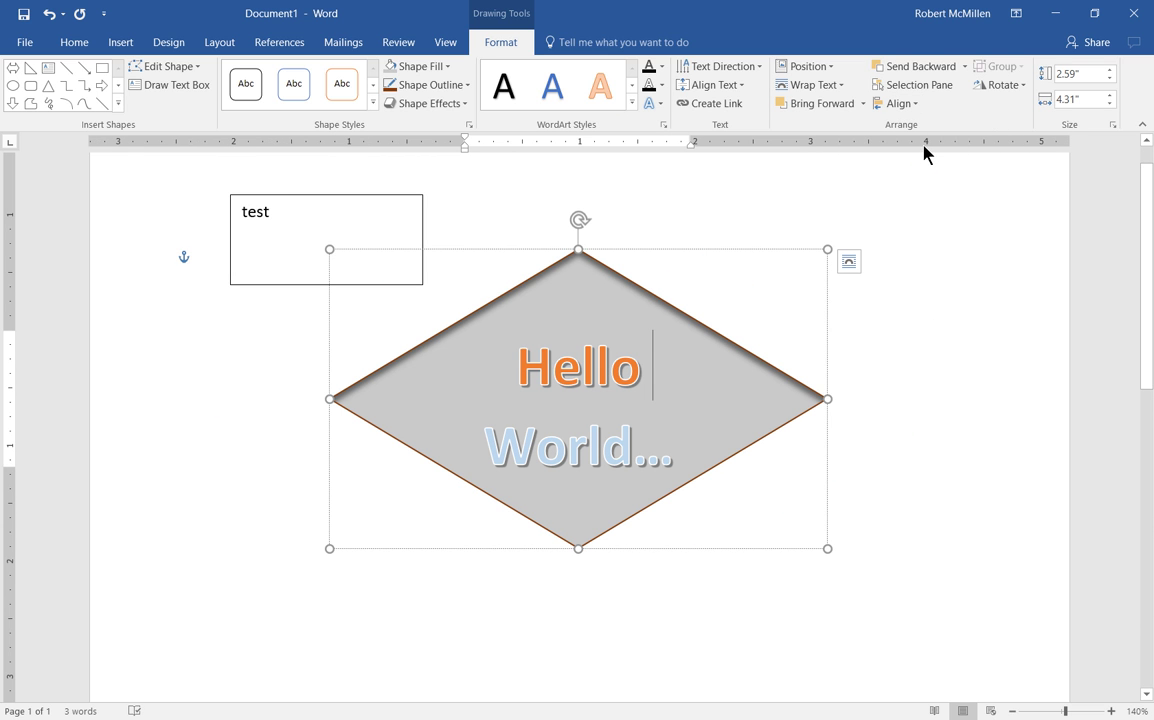
- Try the Align Middle option on the diamond, and undo the move
{"action": "left_click", "coordinate": [915, 108]}
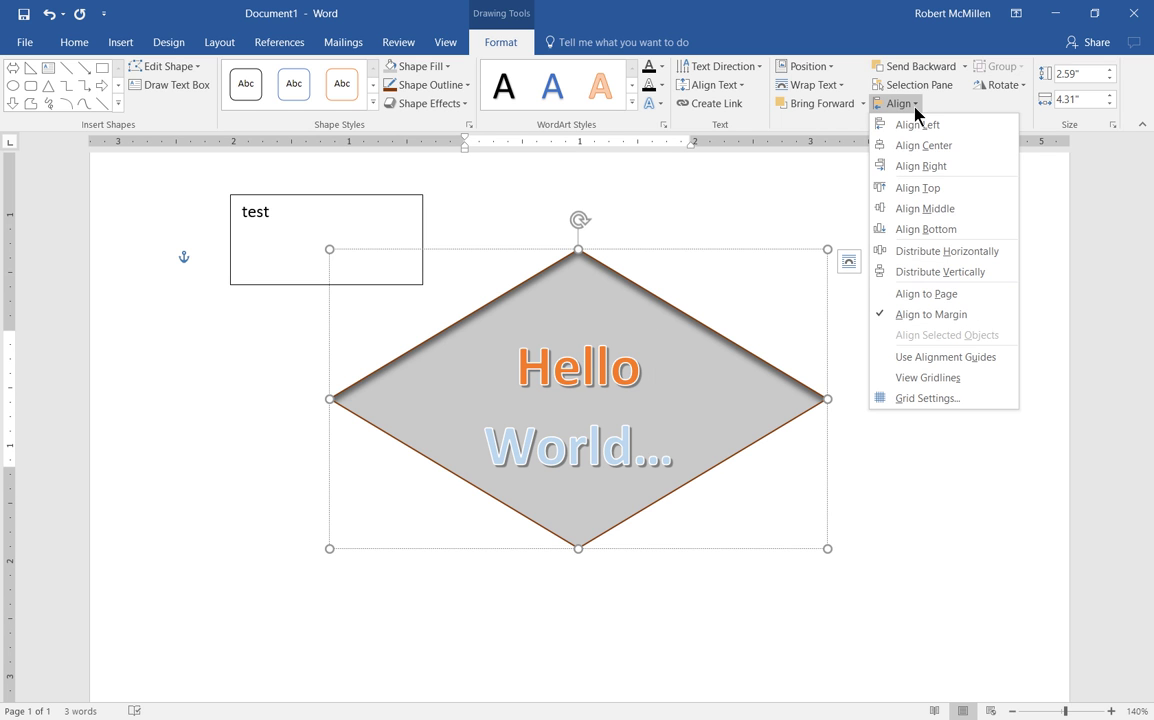
{"action": "left_click", "coordinate": [930, 208]}
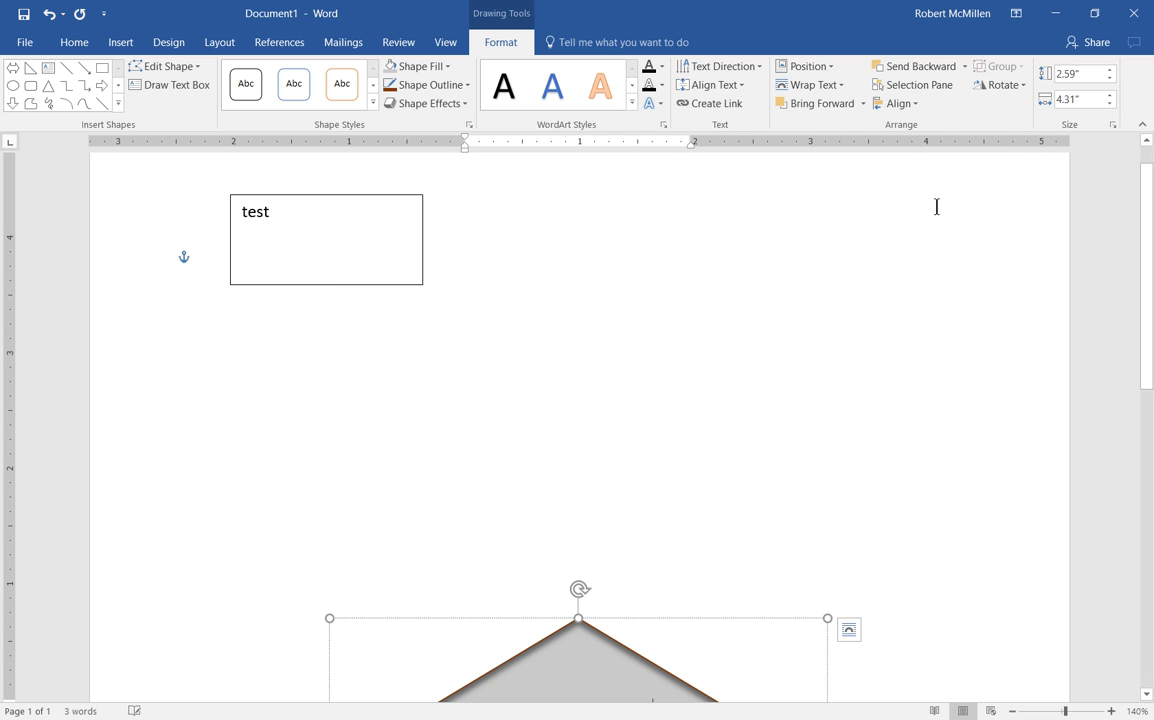
{"action": "left_click", "coordinate": [47, 14]}
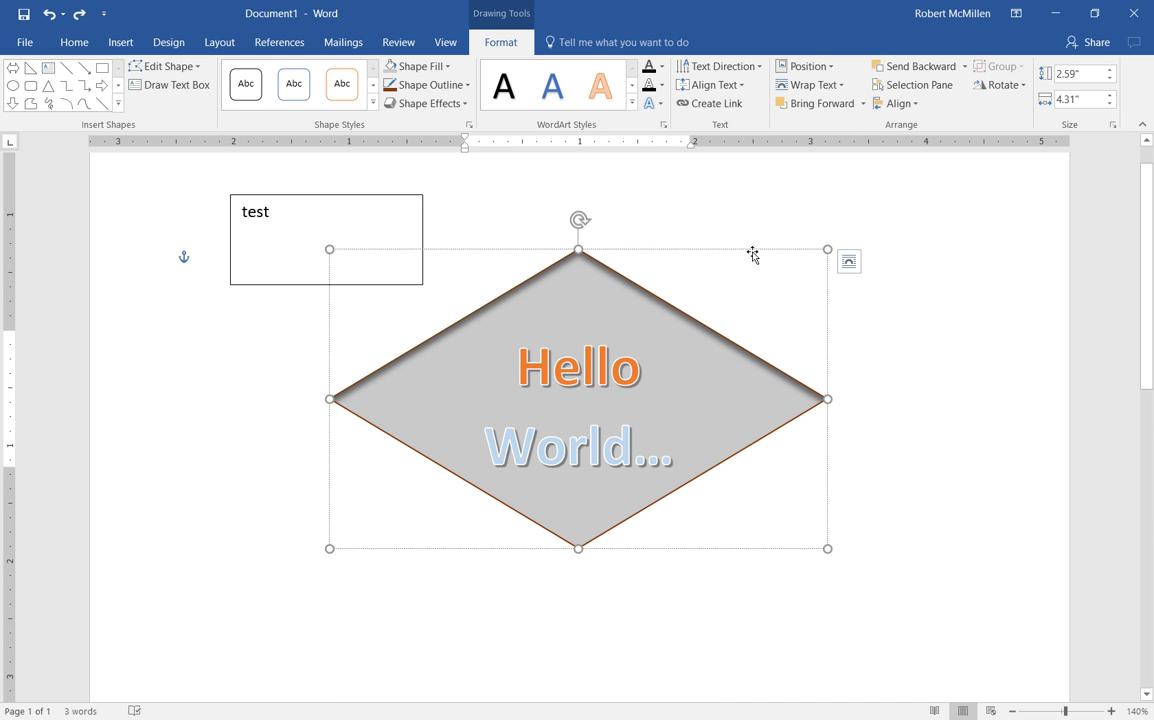
- Try rotating the diamond by exactly 15° through its rotation value
{"action": "left_click", "coordinate": [1000, 85]}
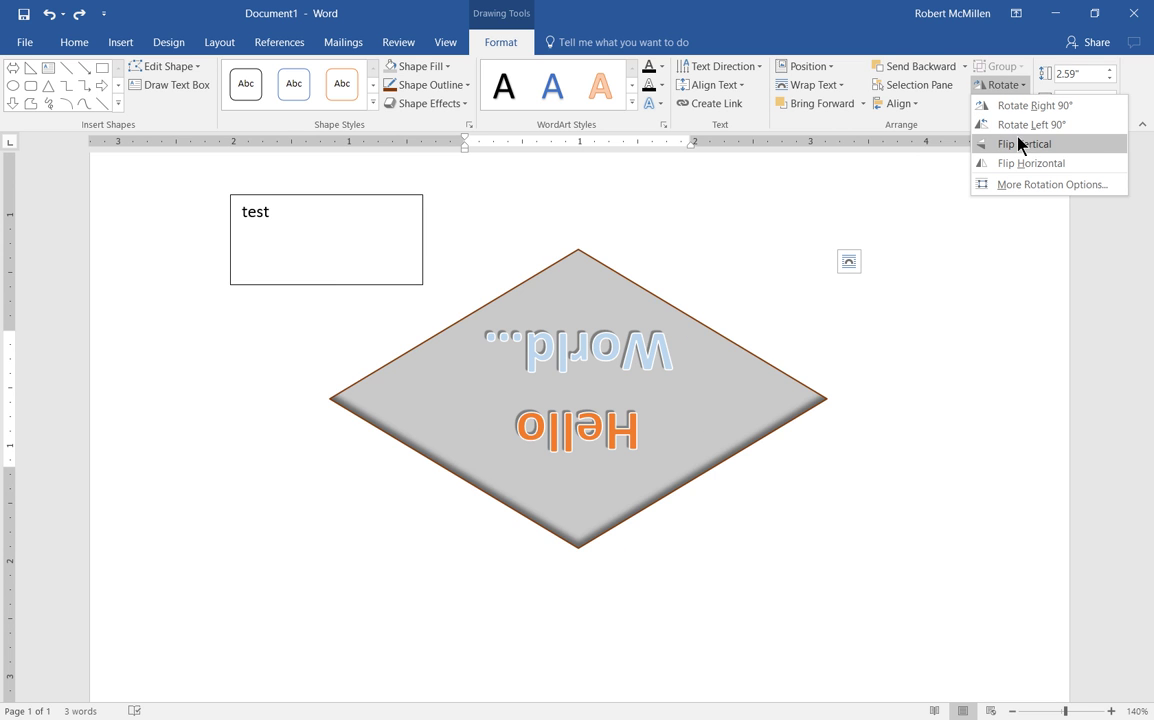
{"action": "left_click", "coordinate": [1027, 188]}
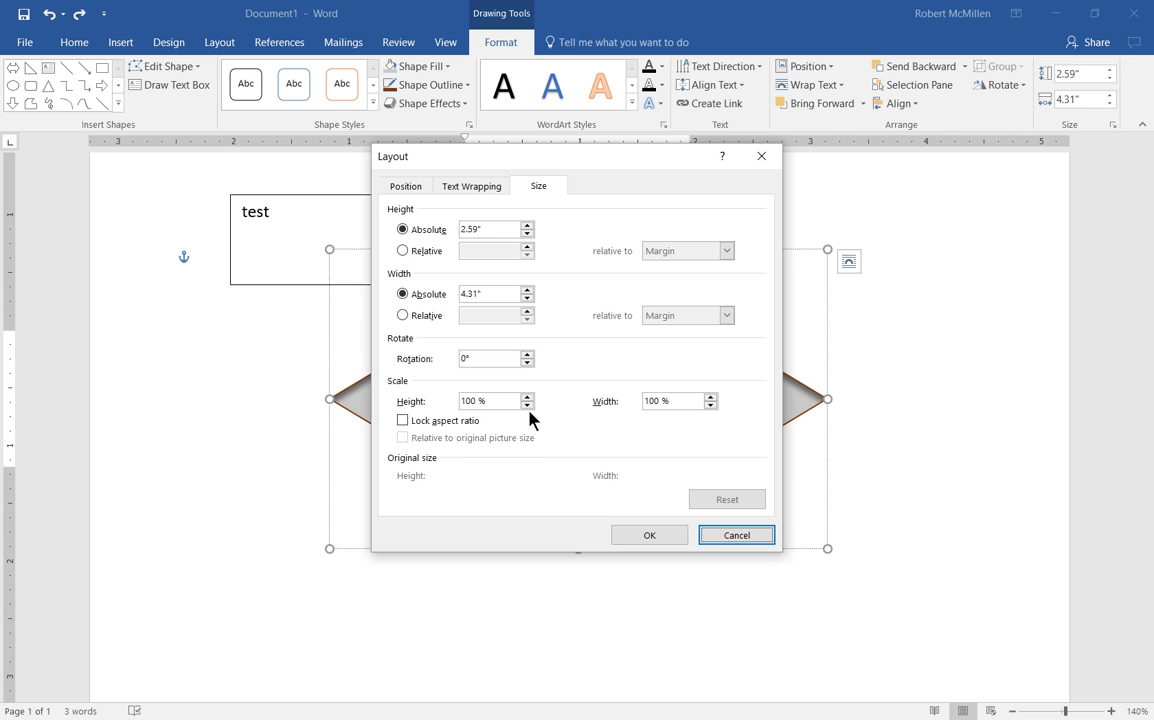
{"action": "left_click", "coordinate": [502, 361]}
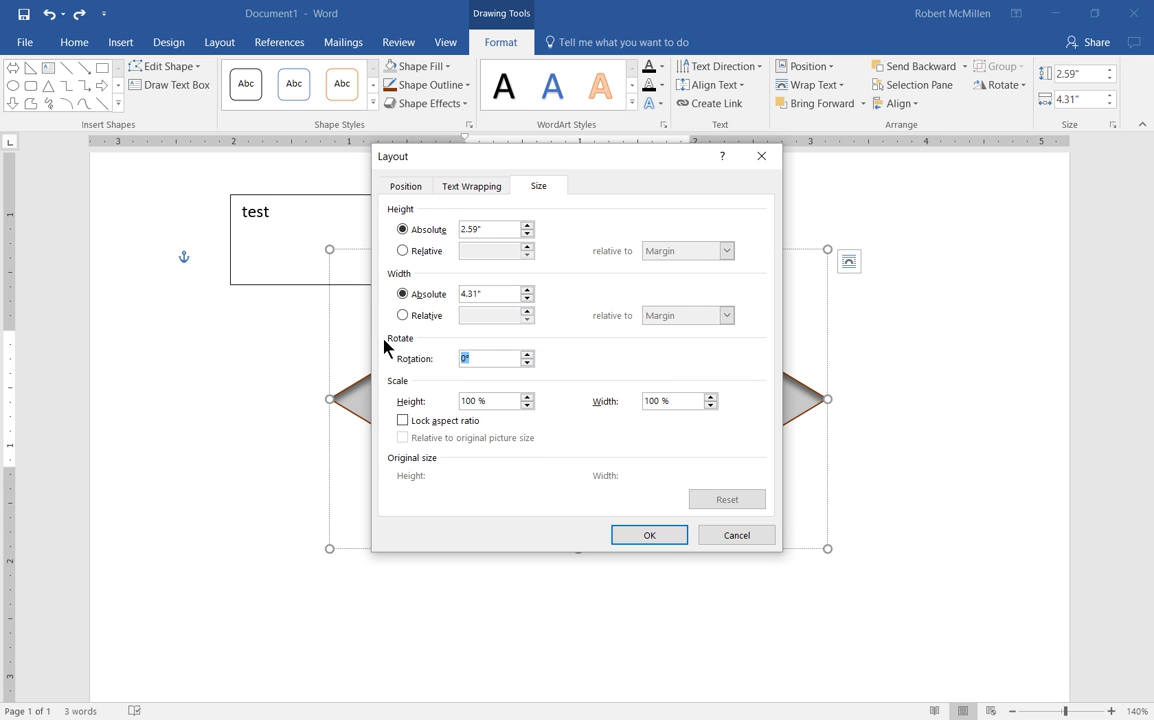
{"action": "type", "text": "15"}
{"action": "left_click", "coordinate": [665, 533]}
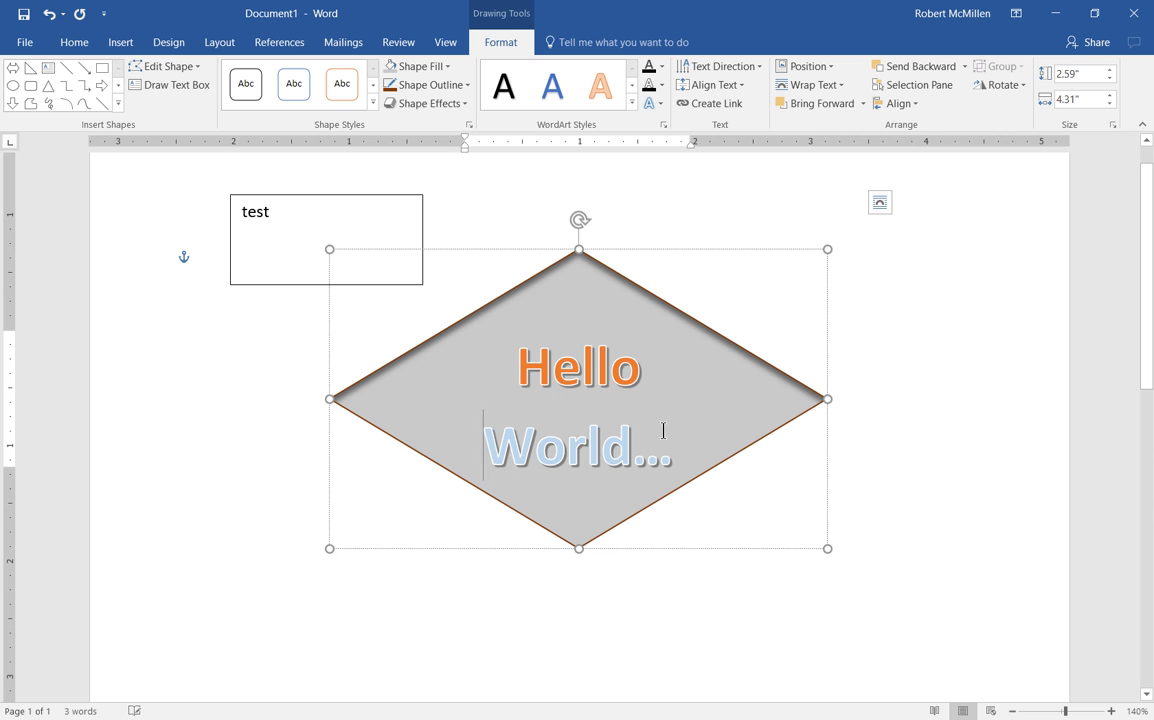
{"action": "key", "text": "alt"}
{"action": "left_click", "coordinate": [874, 216]}
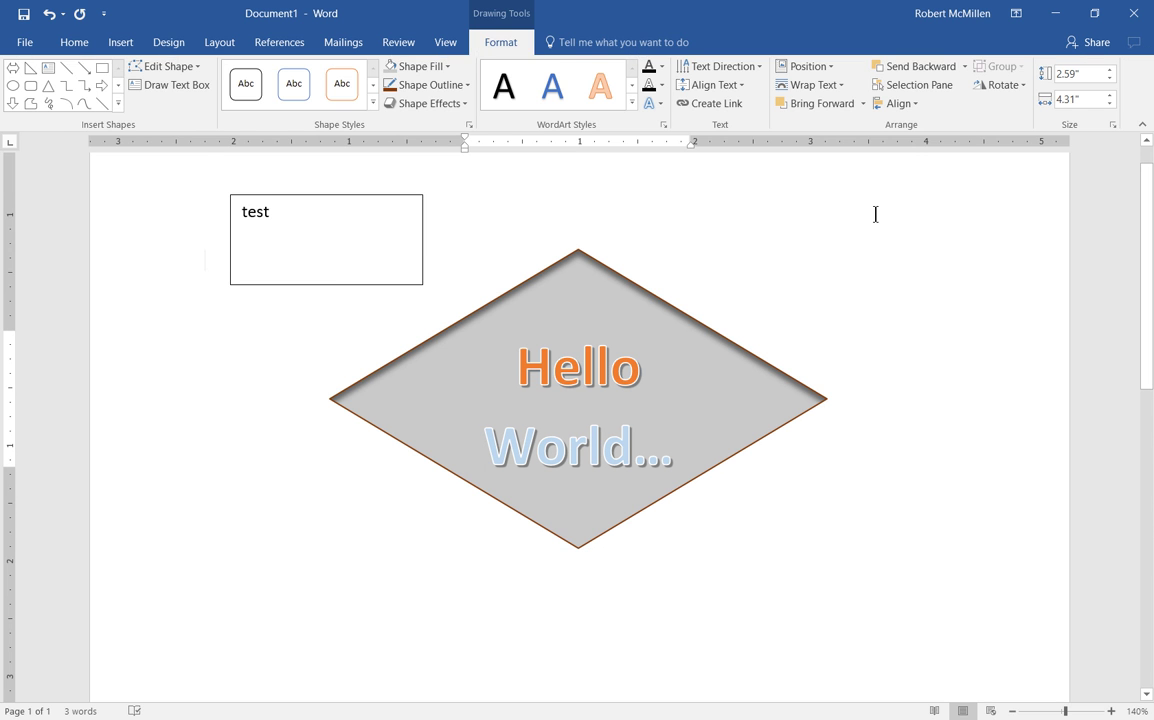
- Rotate the diamond freehand clockwise, return it to upright, and deselect it
{"action": "left_click", "coordinate": [614, 328]}
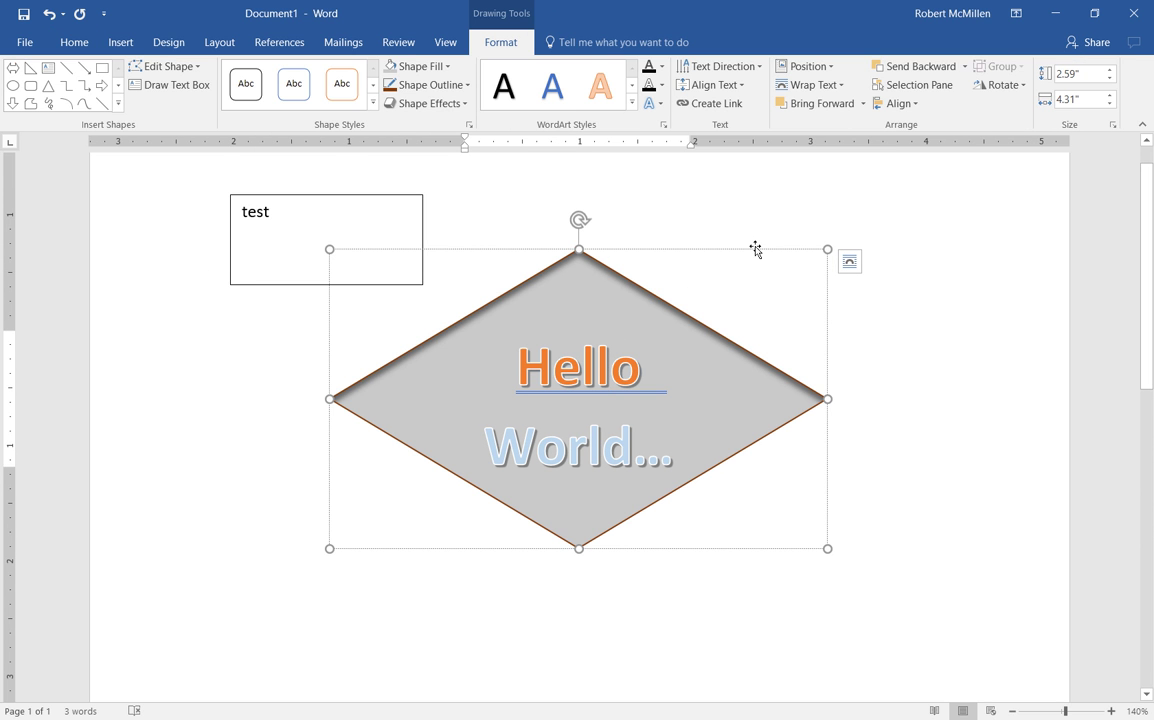
{"action": "left_click", "coordinate": [827, 248]}
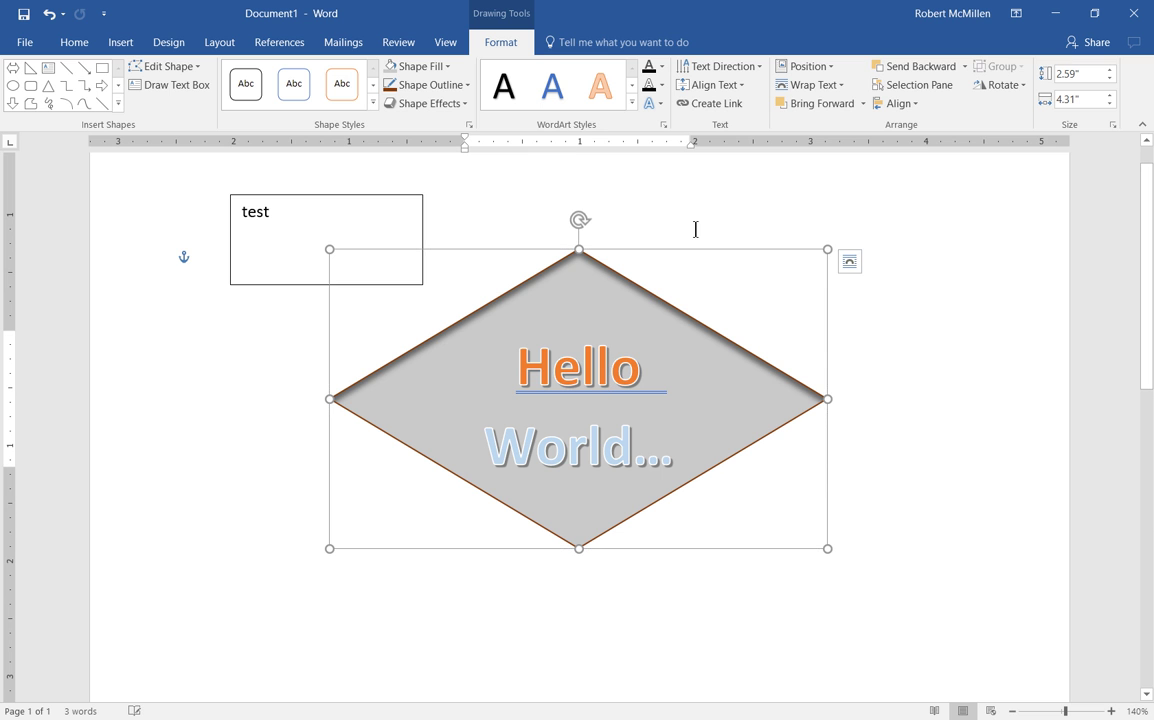
{"action": "left_click_drag", "start_coordinate": [580, 222], "coordinate": [659, 245]}
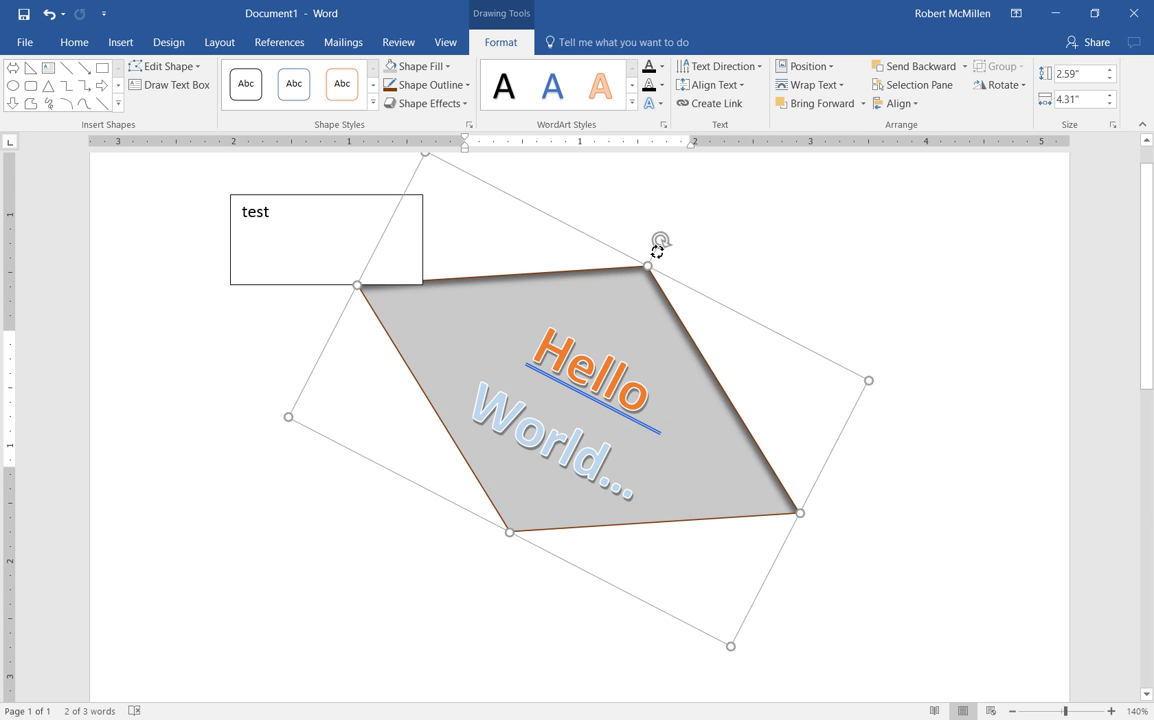
{"action": "mouse_move", "coordinate": [596, 220]}
{"action": "left_mouse_down"}
{"action": "mouse_move", "coordinate": [567, 222]}
{"action": "mouse_move", "coordinate": [580, 221]}
{"action": "left_mouse_up"}
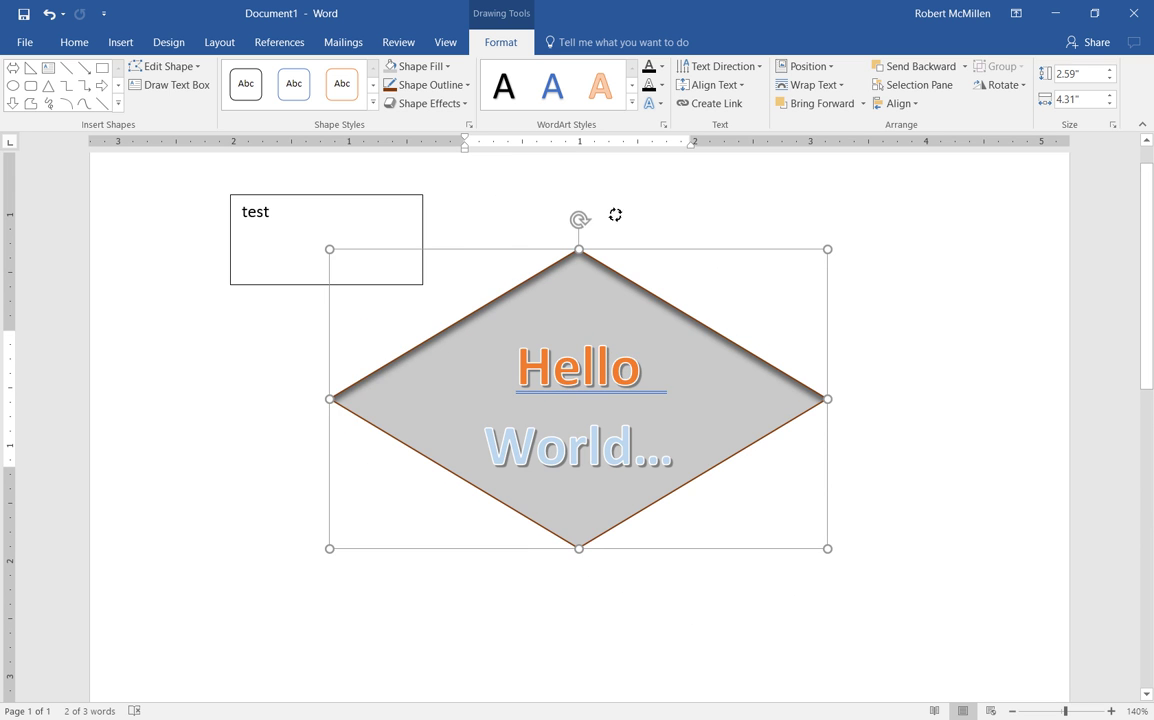
{"action": "left_click", "coordinate": [935, 224]}
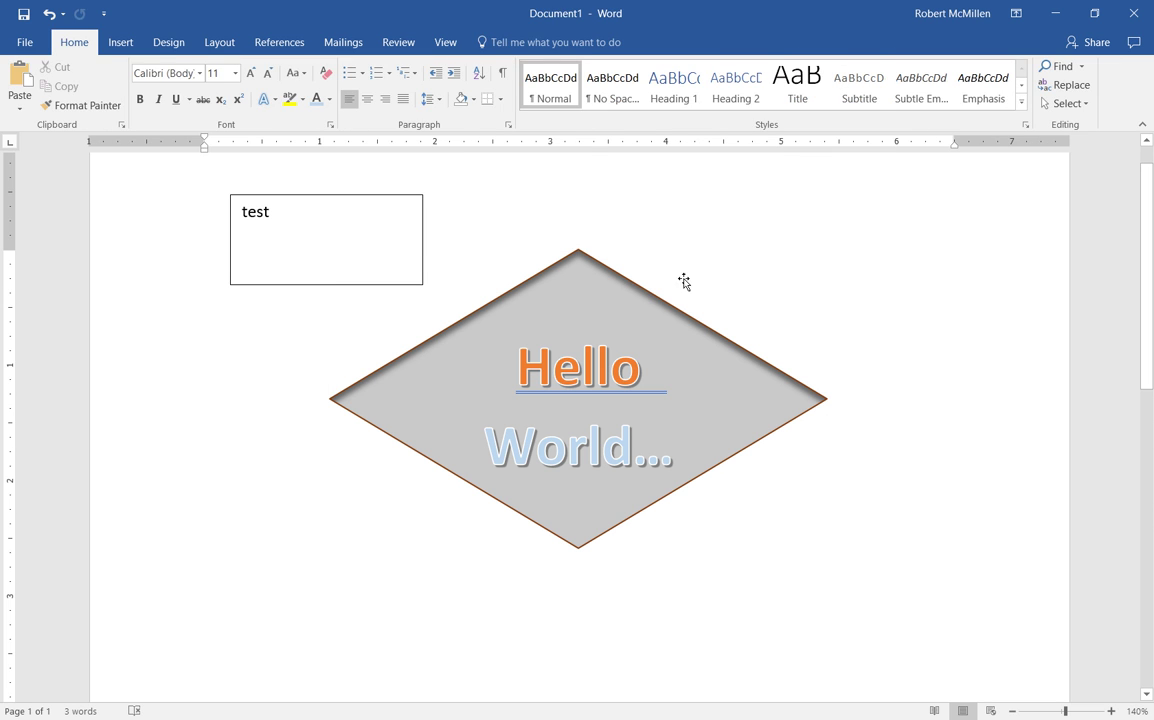
- Select the word "Hello" inside the diamond and try the blue WordArt style from the gallery's last row on it
{"action": "left_click", "coordinate": [593, 328]}
{"action": "left_click", "coordinate": [600, 327]}
{"action": "key", "text": "alt"}
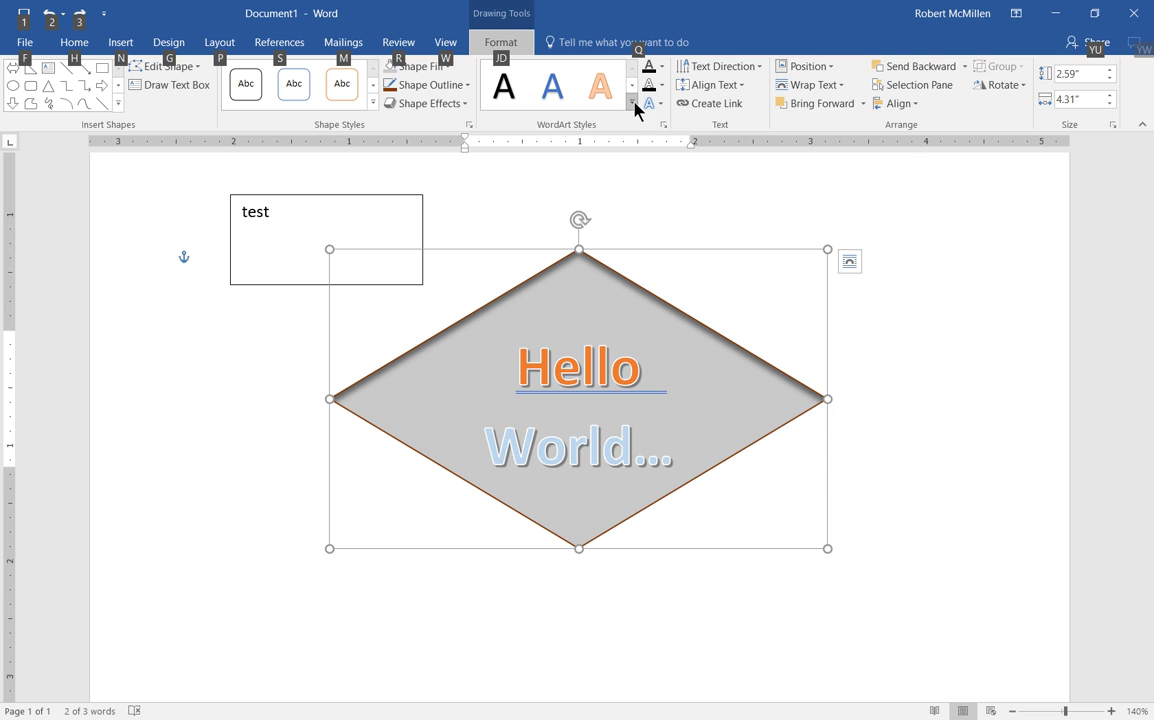
{"action": "double_click", "coordinate": [526, 372]}
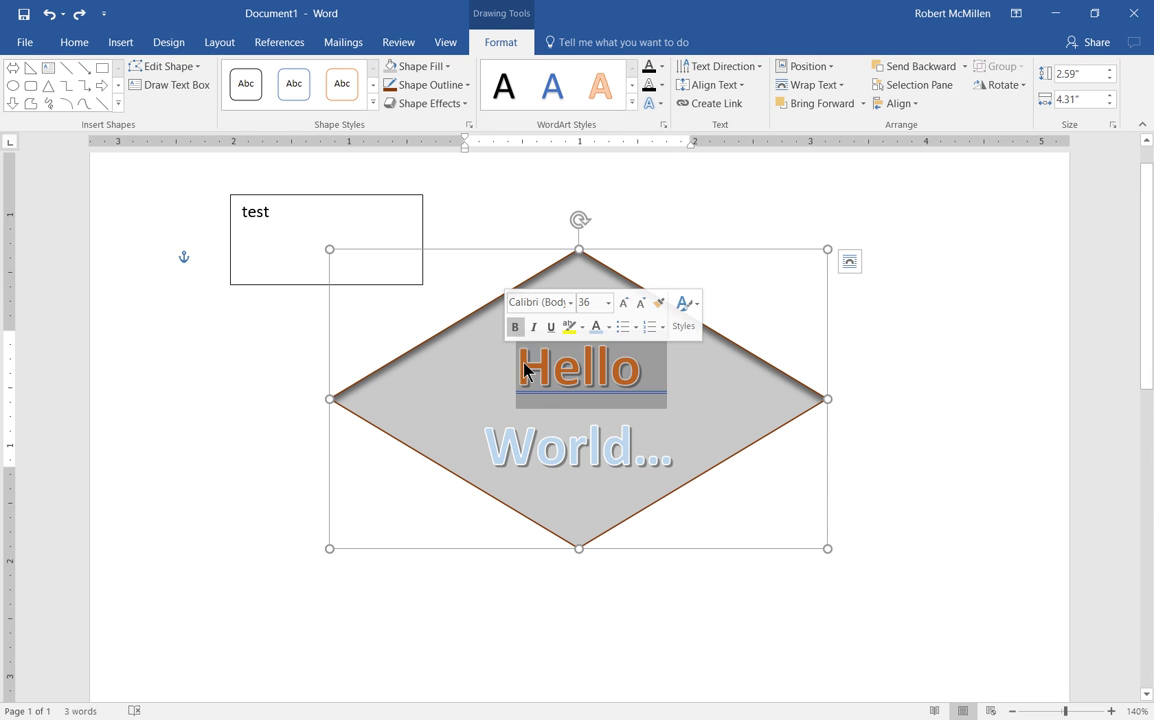
{"action": "key", "text": "Left"}
{"action": "key", "text": "shift+Right"}
{"action": "key", "text": "shift+Right"}
{"action": "key", "text": "shift+Right"}
{"action": "key", "text": "shift+Right"}
{"action": "key", "text": "shift+Right"}
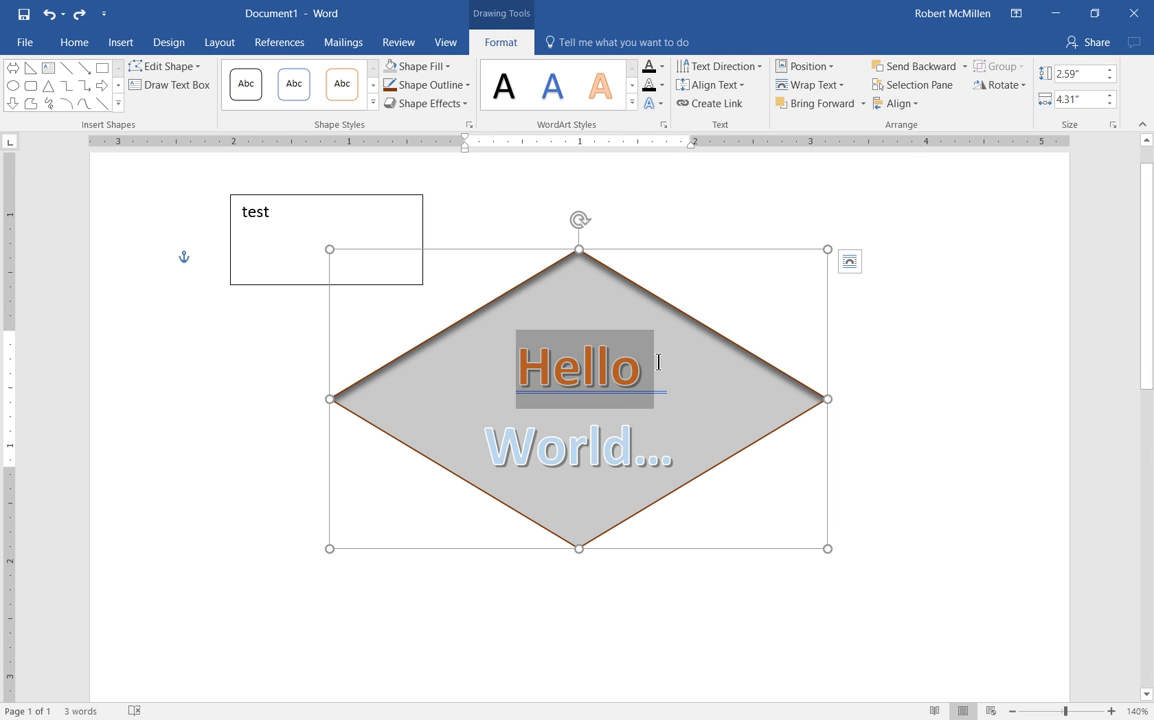
{"action": "left_click", "coordinate": [631, 103]}
{"action": "left_click", "coordinate": [600, 186]}
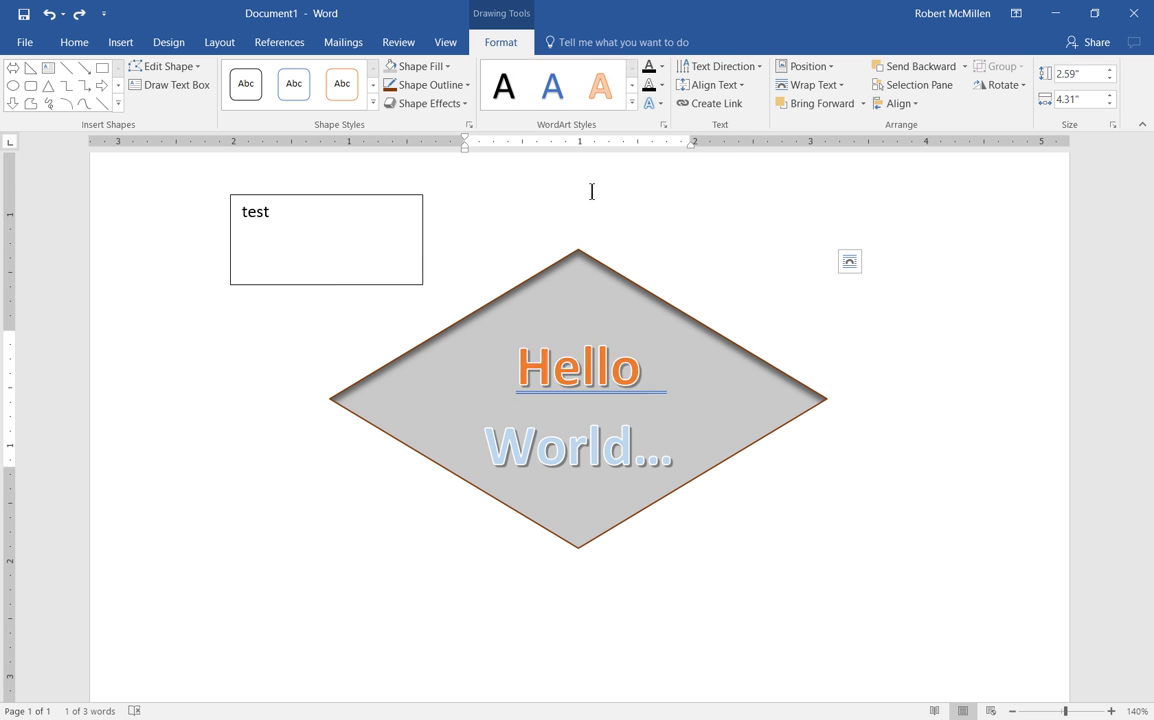
- Try the black WordArt style from the gallery's last row on "Hello", and deselect the diamond
{"action": "left_click", "coordinate": [631, 103]}
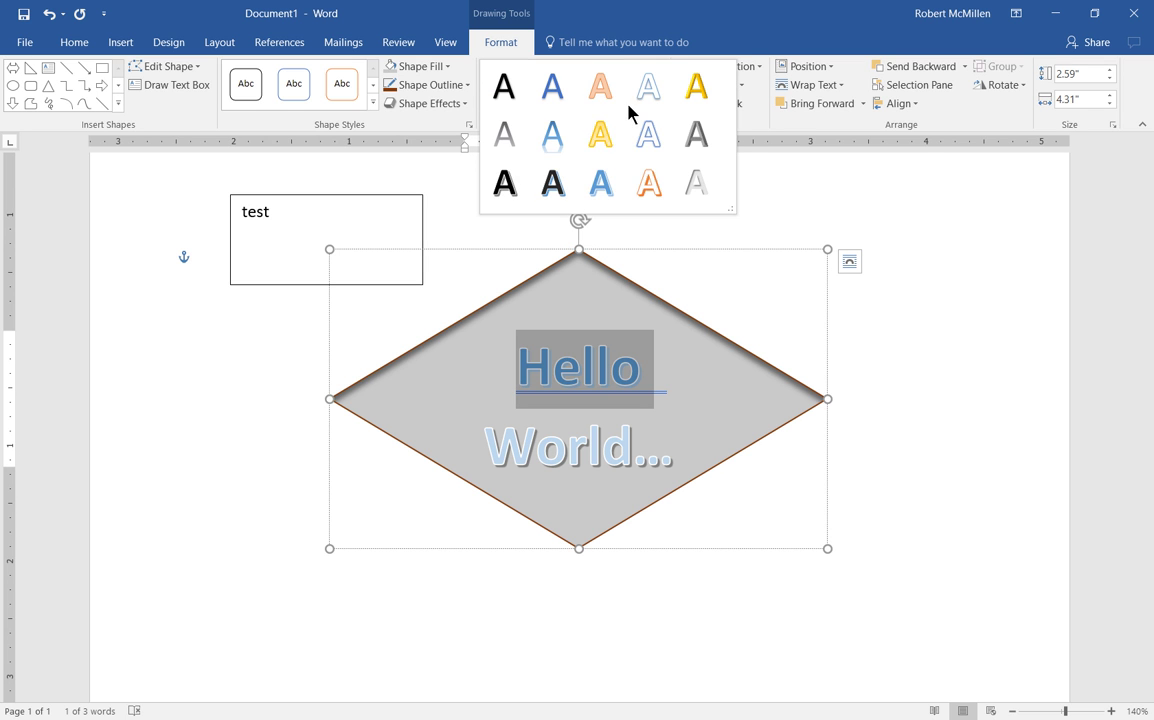
{"action": "left_click", "coordinate": [505, 185]}
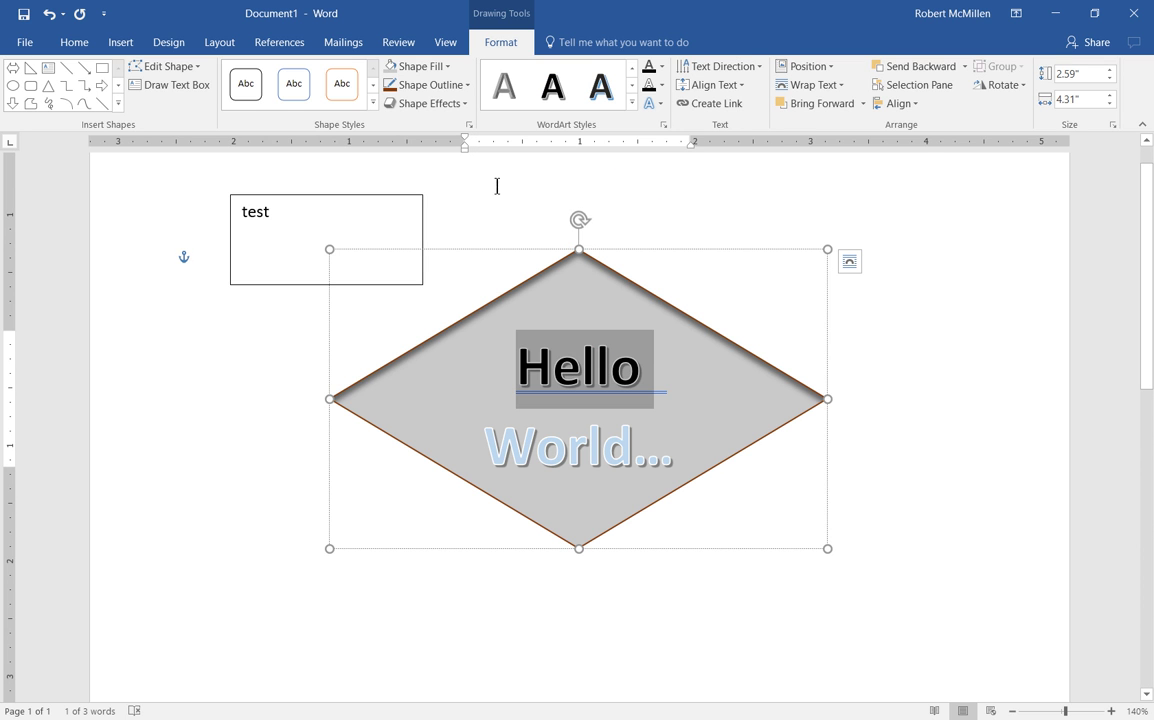
{"action": "left_click", "coordinate": [898, 344]}
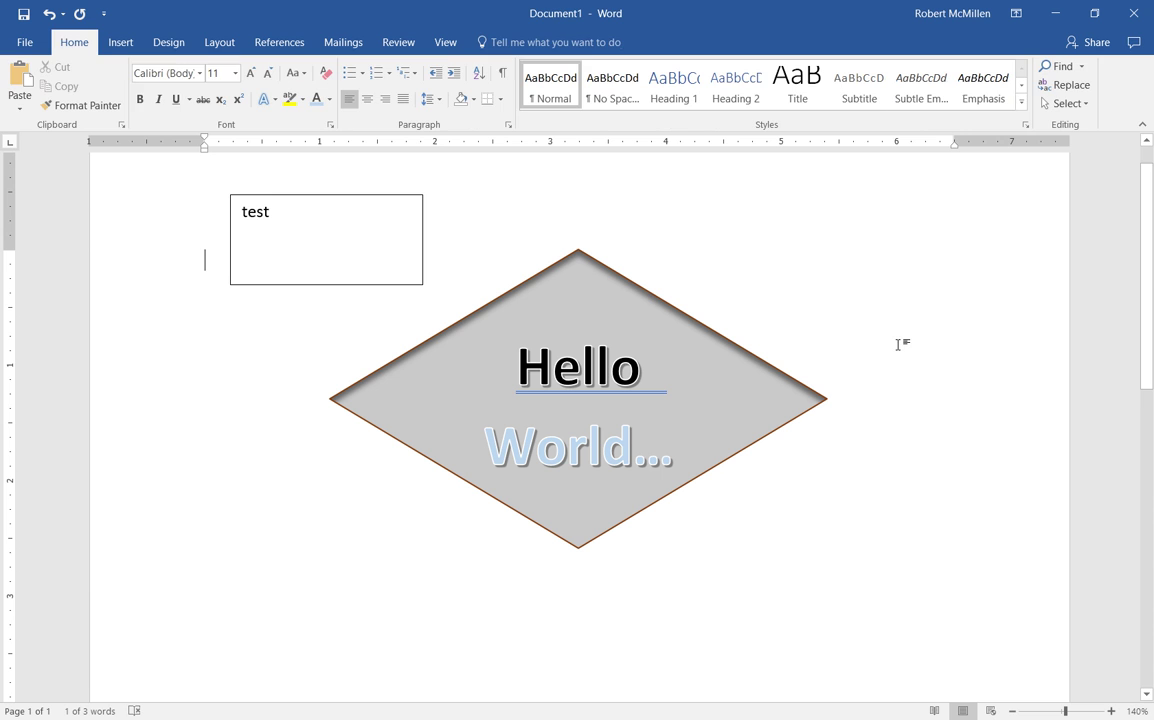
- Undo both WordArt style changes on "Hello", and deselect the diamond
{"action": "left_click", "coordinate": [47, 16]}
{"action": "left_click", "coordinate": [47, 16]}
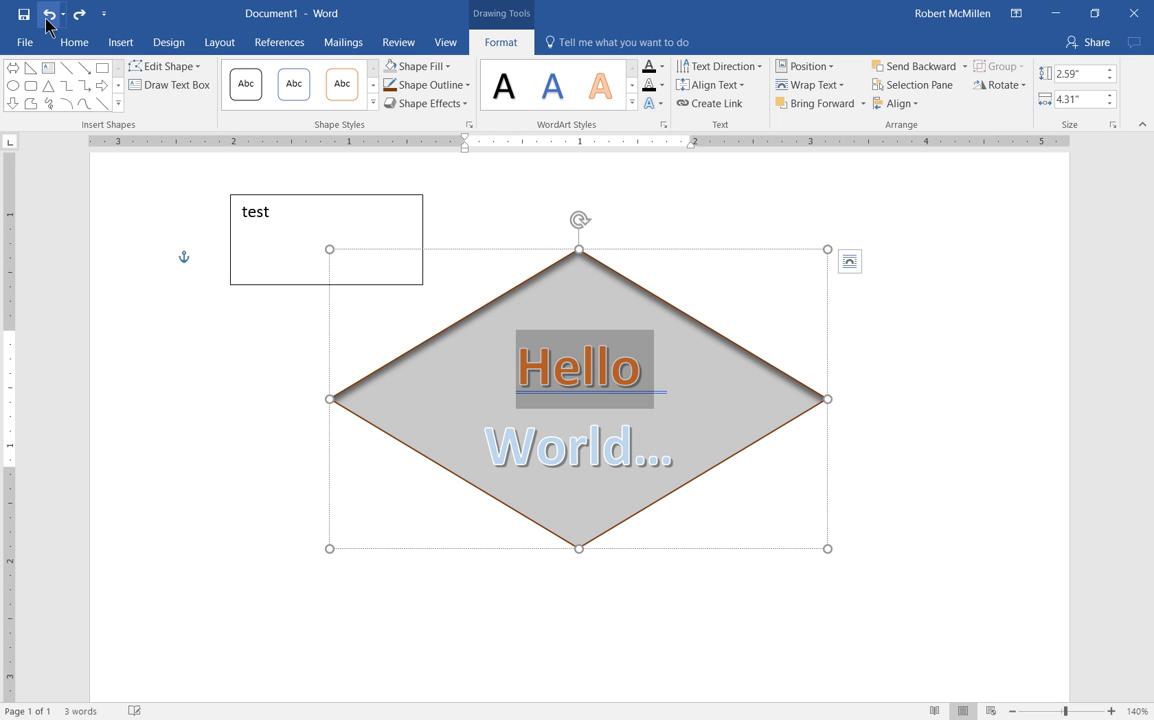
{"action": "left_click", "coordinate": [940, 291]}
{"action": "key", "text": "ctrl+z"}
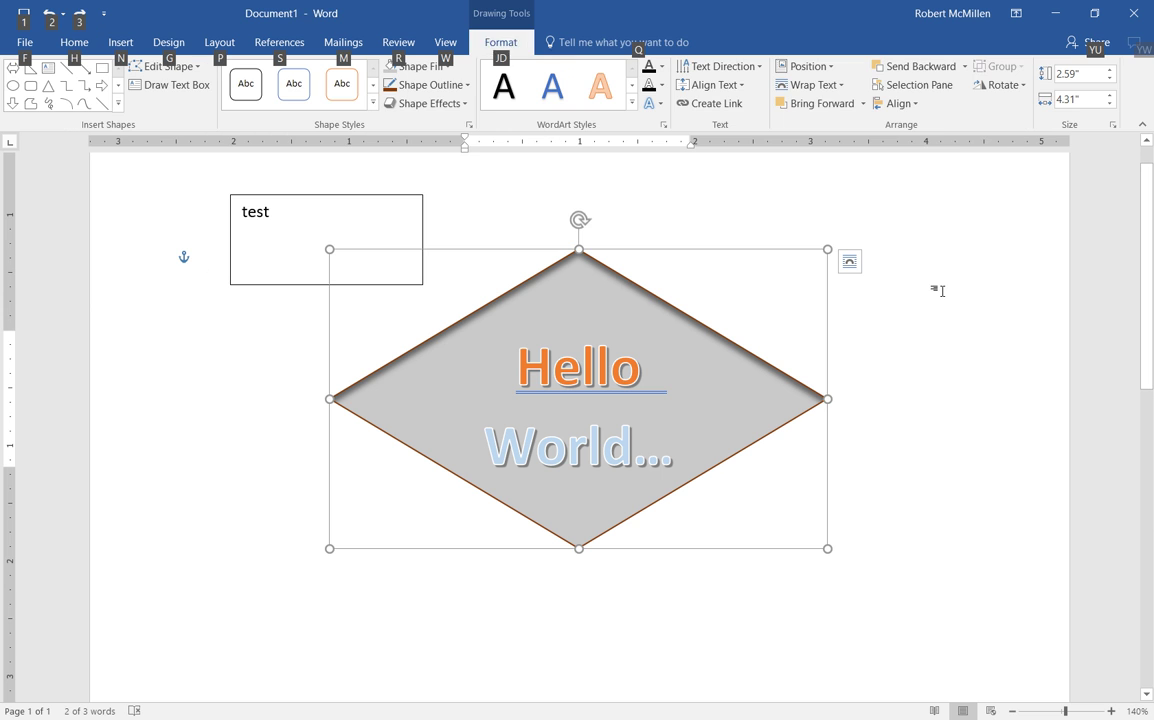
{"action": "key", "text": "alt"}
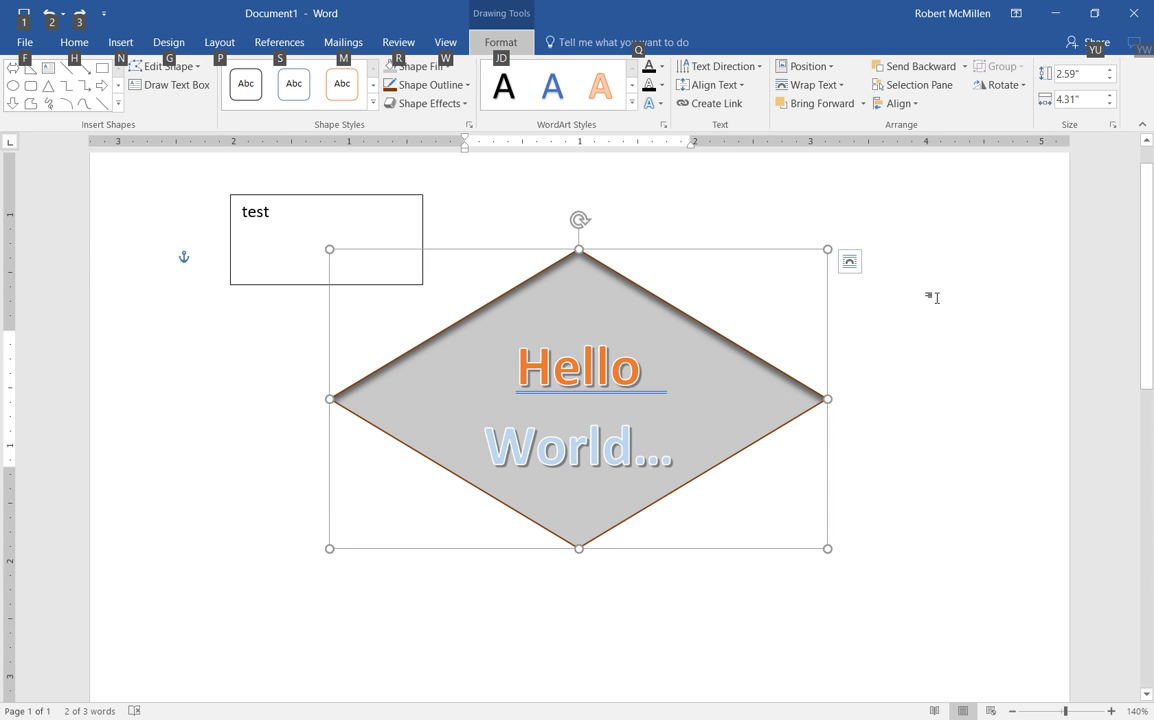
{"action": "key", "text": "Escape"}
{"action": "key", "text": "Escape"}
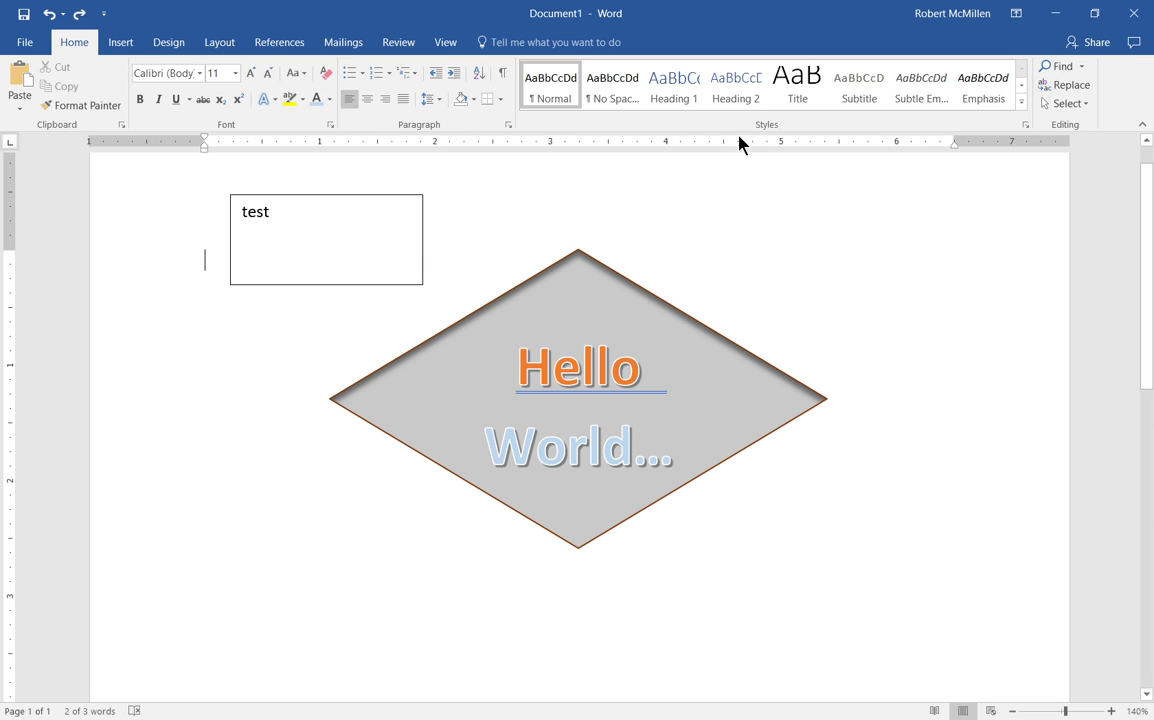
- Place the cursor in the "Hello" text inside the diamond to edit its text options
{"action": "left_click", "coordinate": [551, 362]}
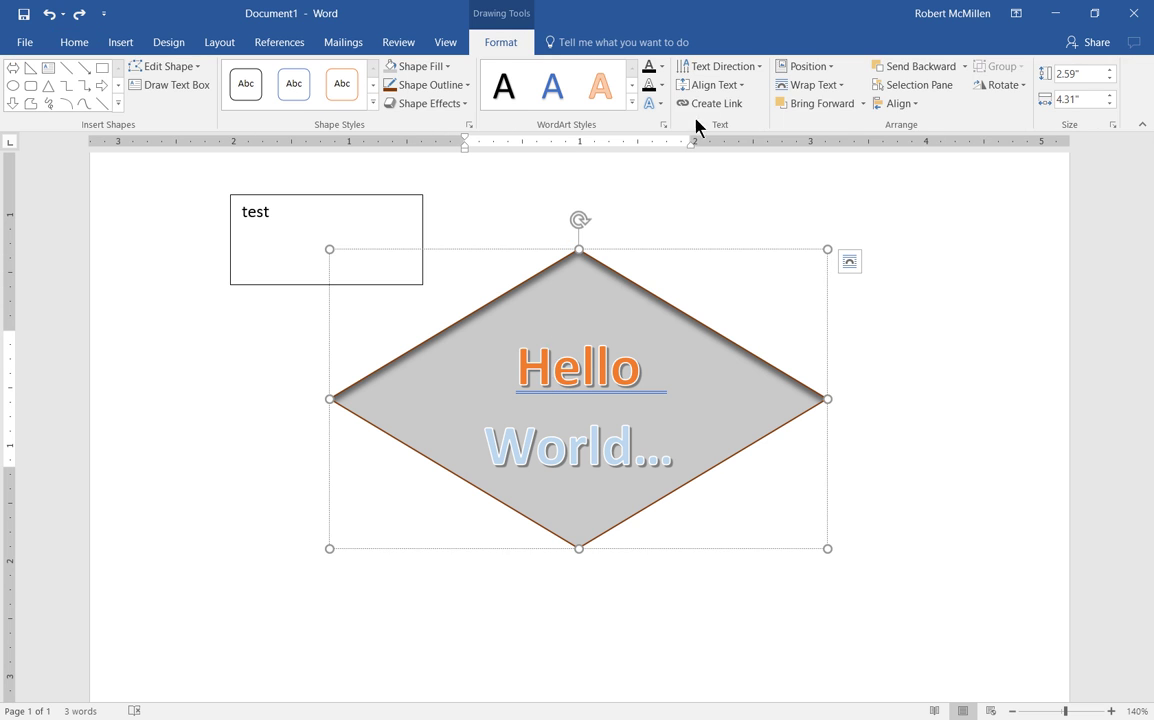